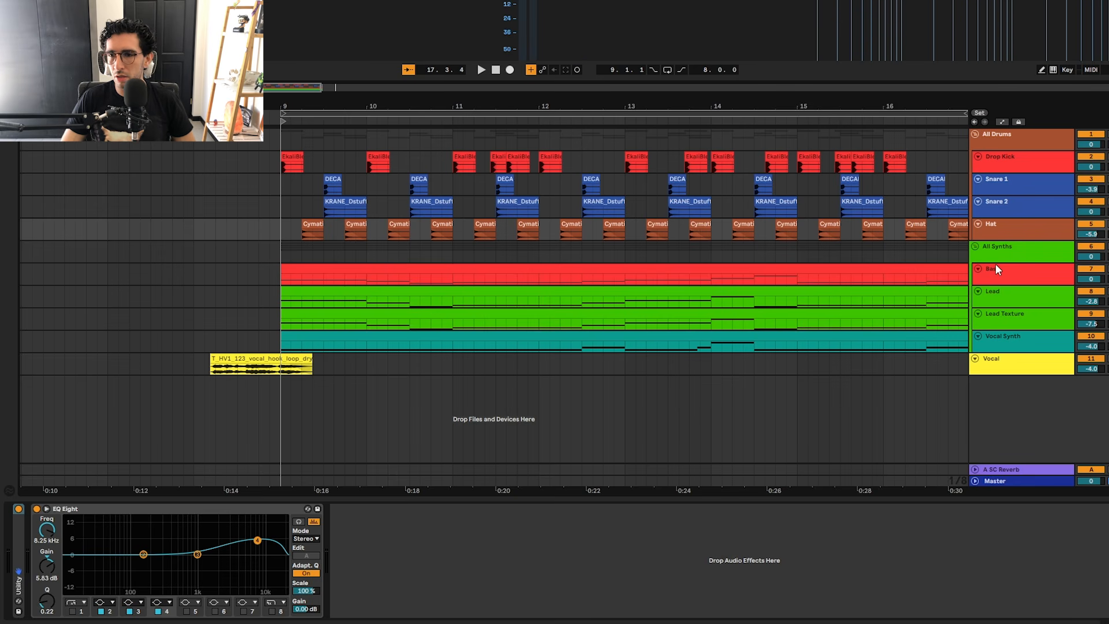
Step: Play the Bass clip from bar 9 and enlarge the Bass track to view its notes
{"action": "left_click", "coordinate": [994, 280]}
{"action": "left_click", "coordinate": [346, 264]}
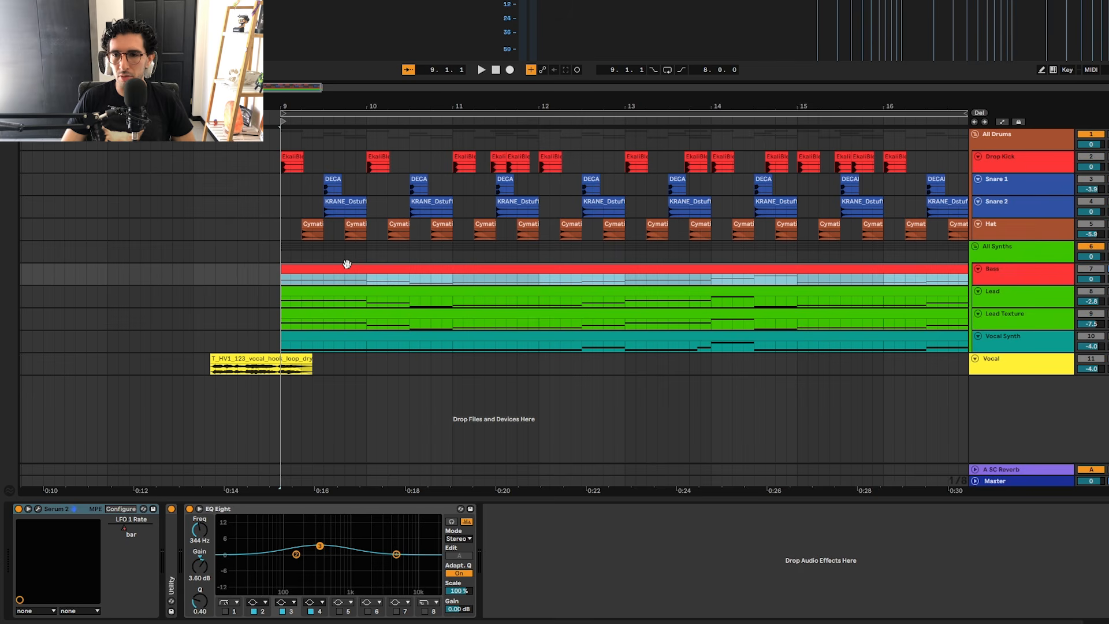
{"action": "key", "text": "space"}
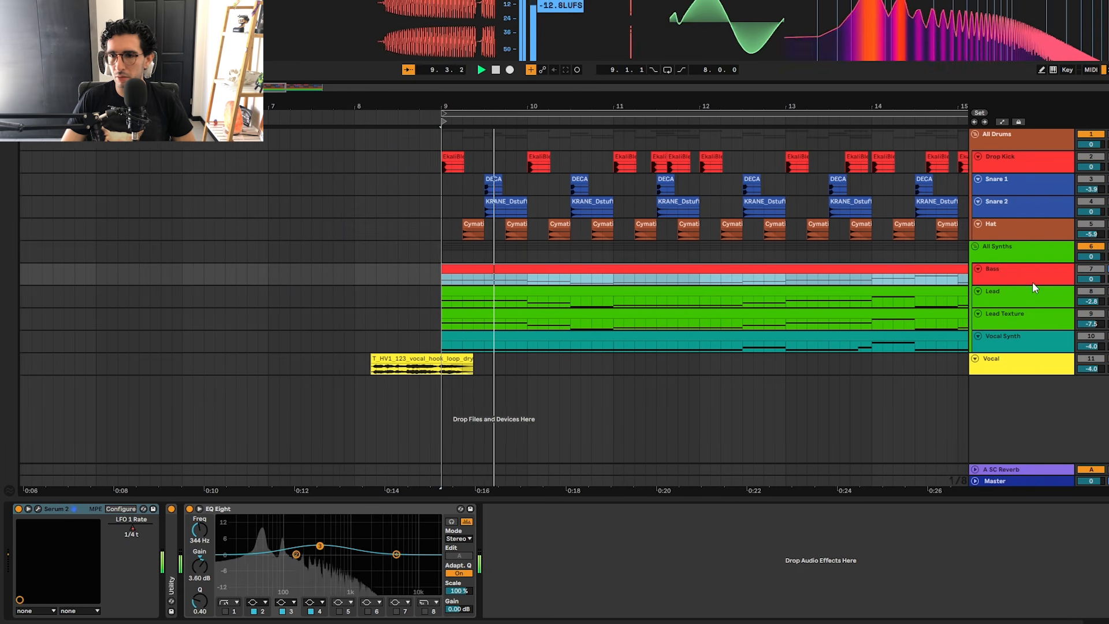
{"action": "left_click_drag", "start_coordinate": [1032, 282], "coordinate": [1031, 354]}
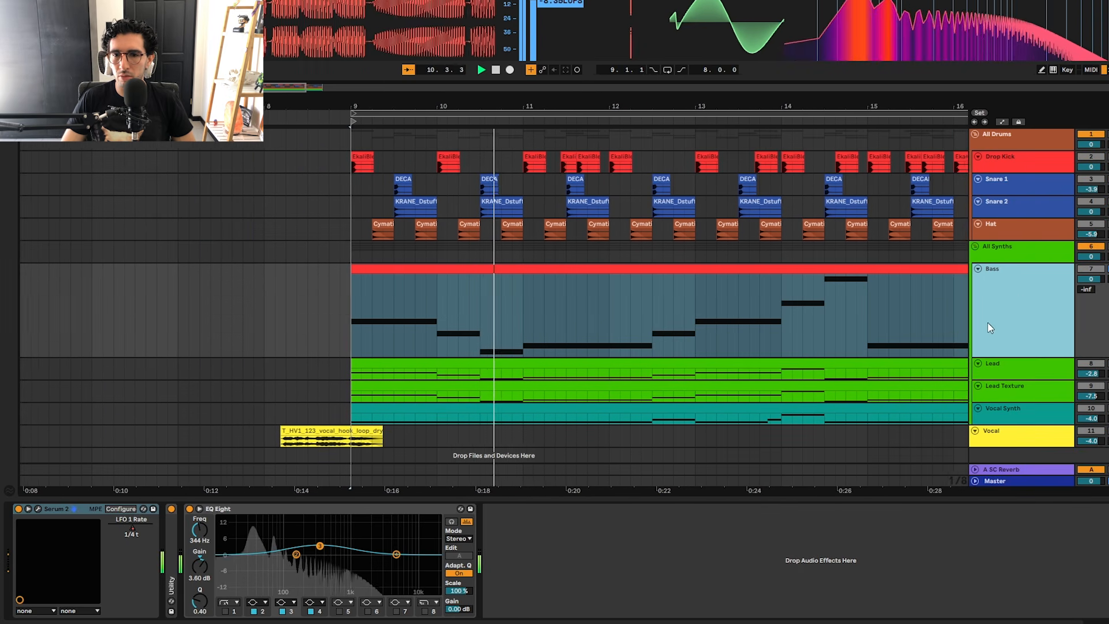
{"action": "key", "text": "space"}
Step: Shrink the Bass track, enlarge the All Synths group and display the automation of its BW Utility SC gain
{"action": "left_click_drag", "start_coordinate": [1005, 356], "coordinate": [1009, 302]}
{"action": "left_click", "coordinate": [1008, 245]}
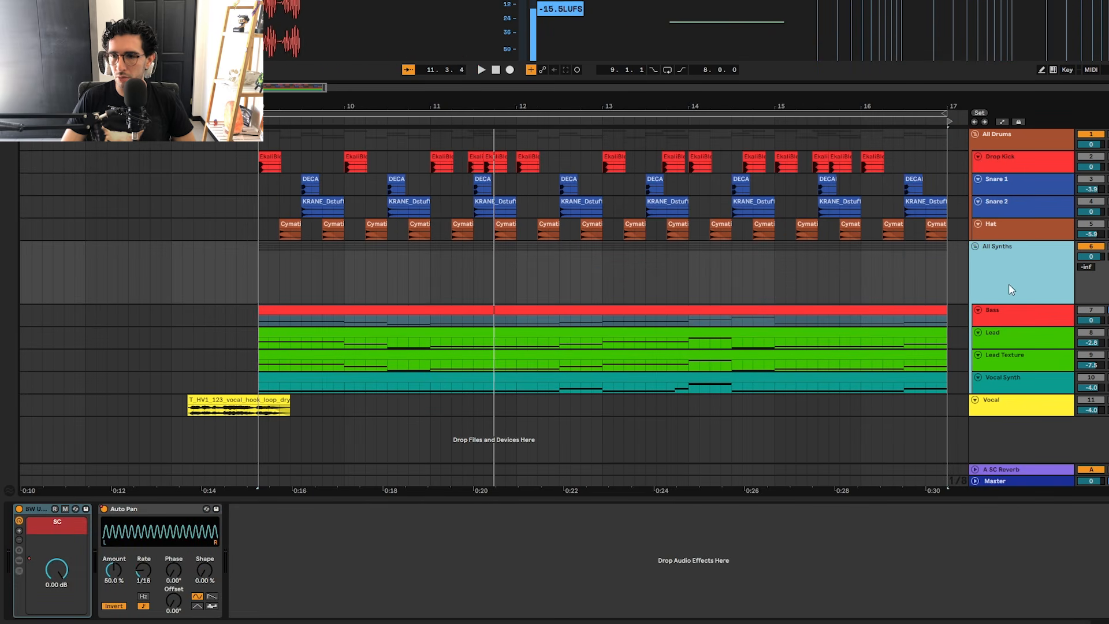
{"action": "left_click", "coordinate": [19, 508]}
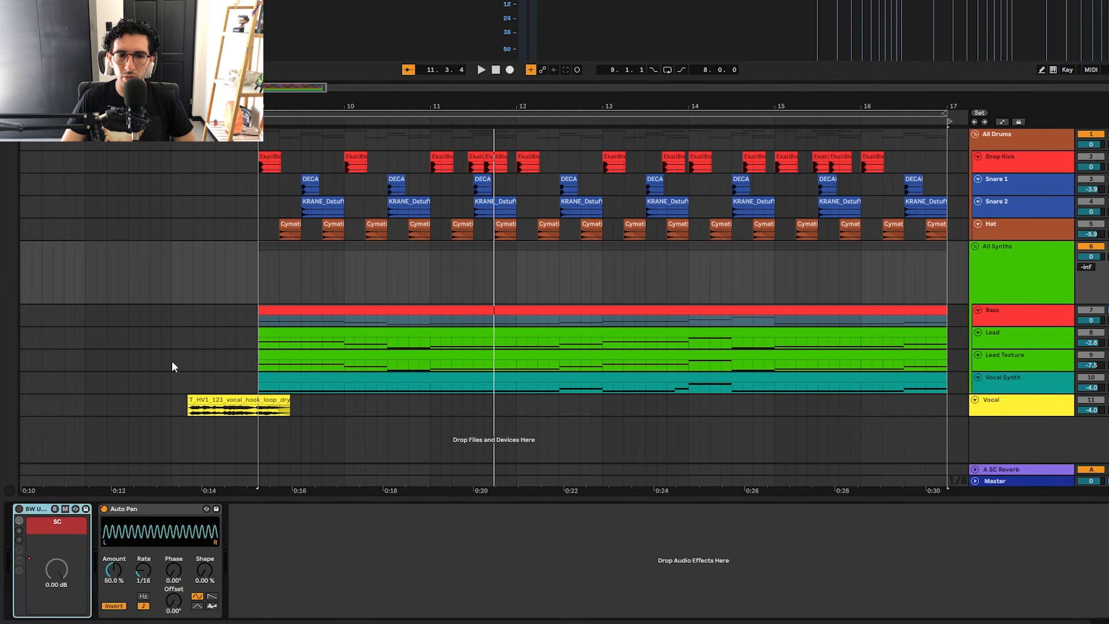
{"action": "key", "text": "a"}
{"action": "left_click", "coordinate": [19, 508]}
{"action": "left_click", "coordinate": [70, 579]}
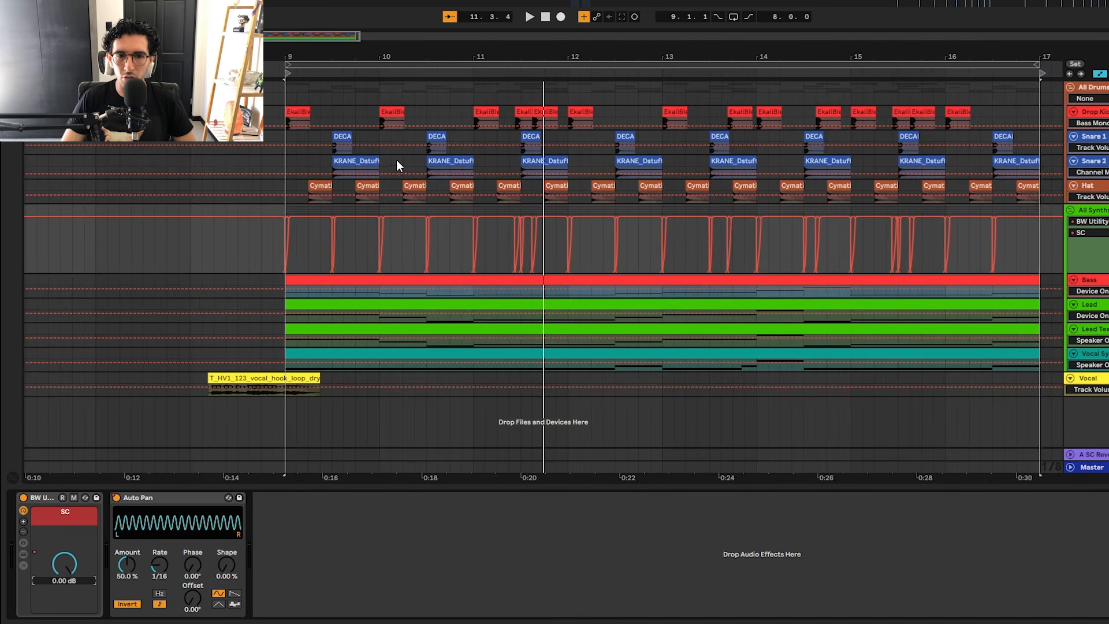
{"action": "scroll", "coordinate": [202, 311], "scroll_direction": "up", "scroll_amount": 4}
{"action": "scroll", "coordinate": [649, 258], "scroll_direction": "right", "scroll_amount": 15}
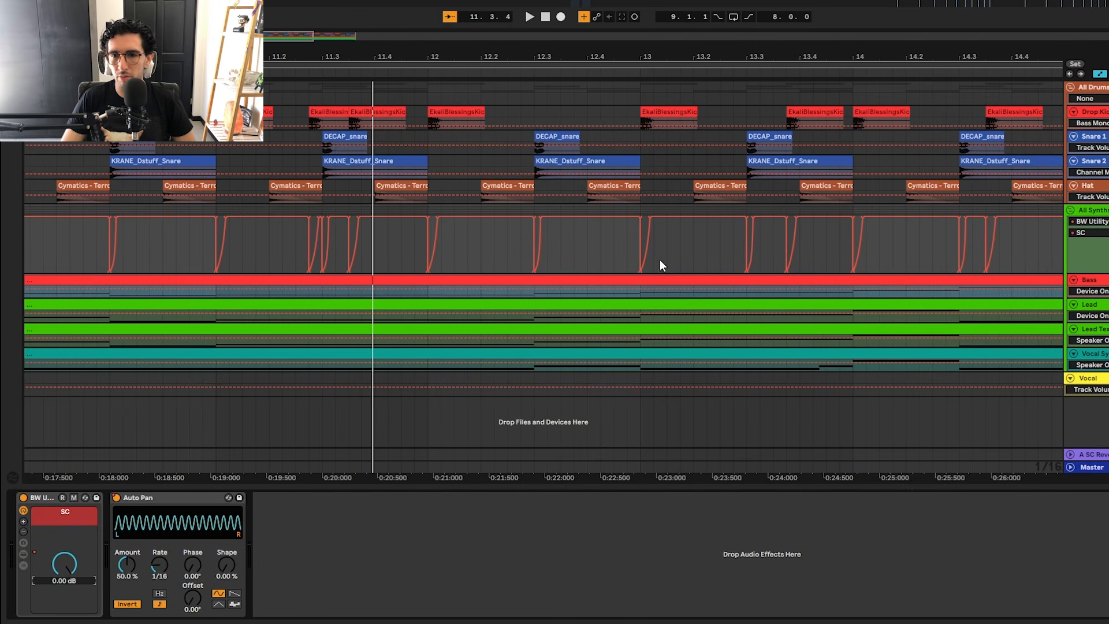
{"action": "scroll", "coordinate": [154, 290], "scroll_direction": "left", "scroll_amount": 8}
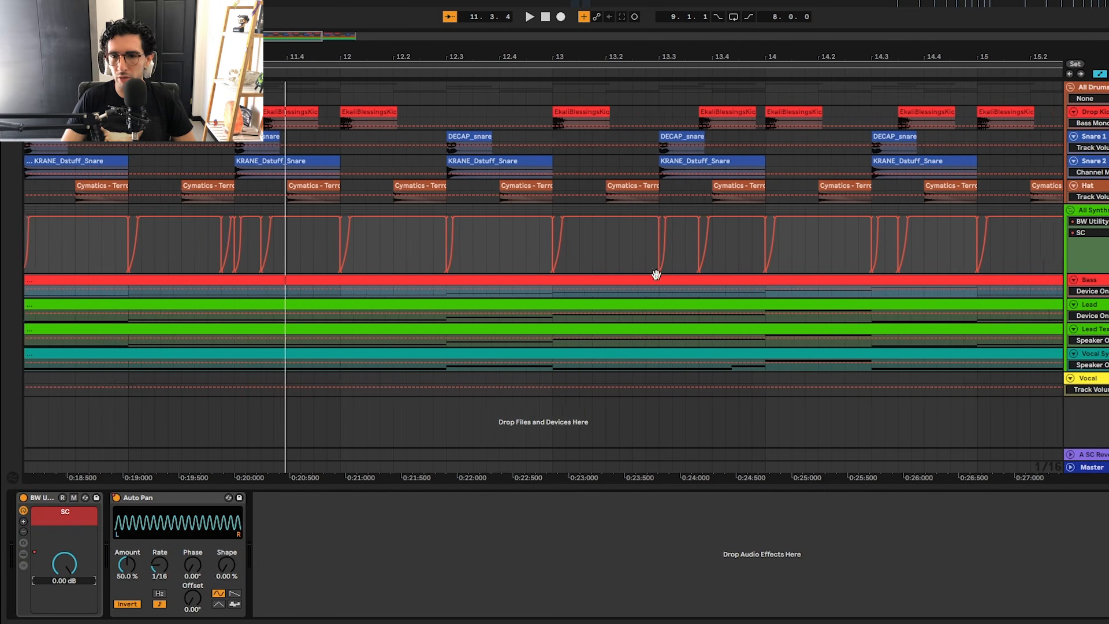
Step: Display the Auto Pan's Device On automation on All Synths and highlight its active stretch from bar 11 to about bar 13
{"action": "right_click", "coordinate": [116, 497]}
{"action": "left_click", "coordinate": [139, 503]}
{"action": "scroll", "coordinate": [331, 92], "scroll_direction": "down", "scroll_amount": 4}
{"action": "left_click", "coordinate": [231, 238]}
{"action": "scroll", "coordinate": [259, 242], "scroll_direction": "up", "scroll_amount": 3}
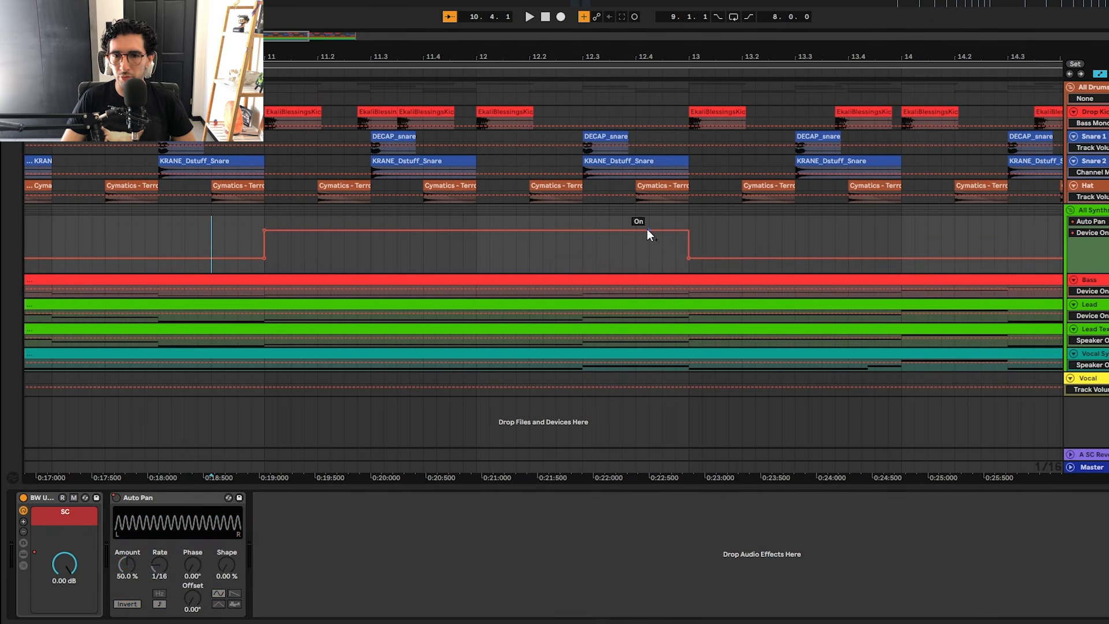
{"action": "scroll", "coordinate": [630, 237], "scroll_direction": "down", "scroll_amount": 3}
{"action": "left_click_drag", "start_coordinate": [472, 226], "coordinate": [670, 227]}
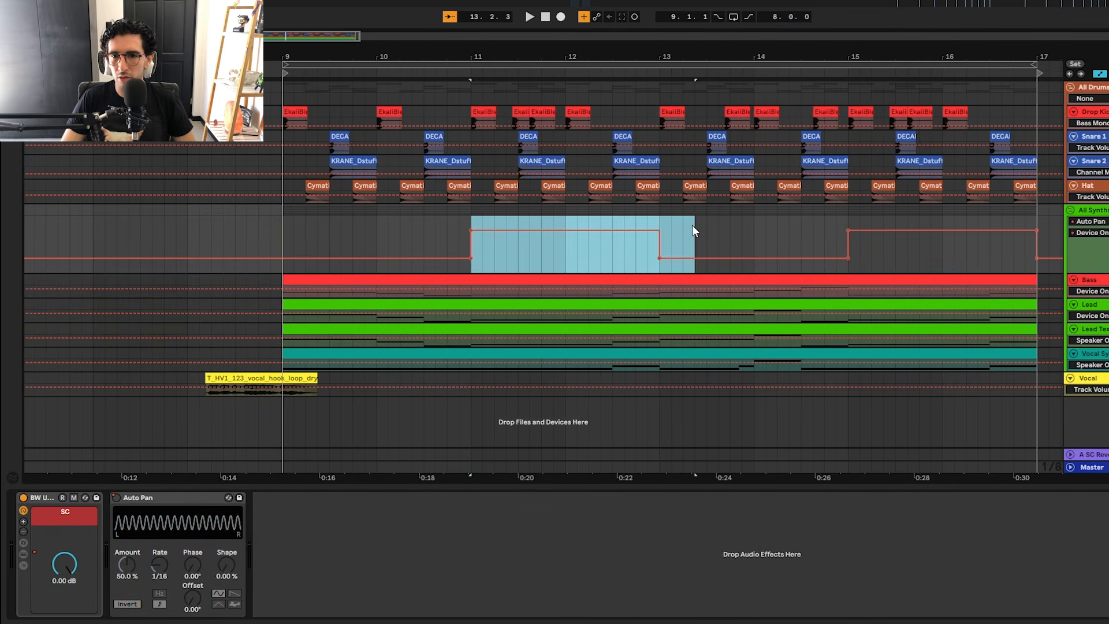
{"action": "key", "text": "a"}
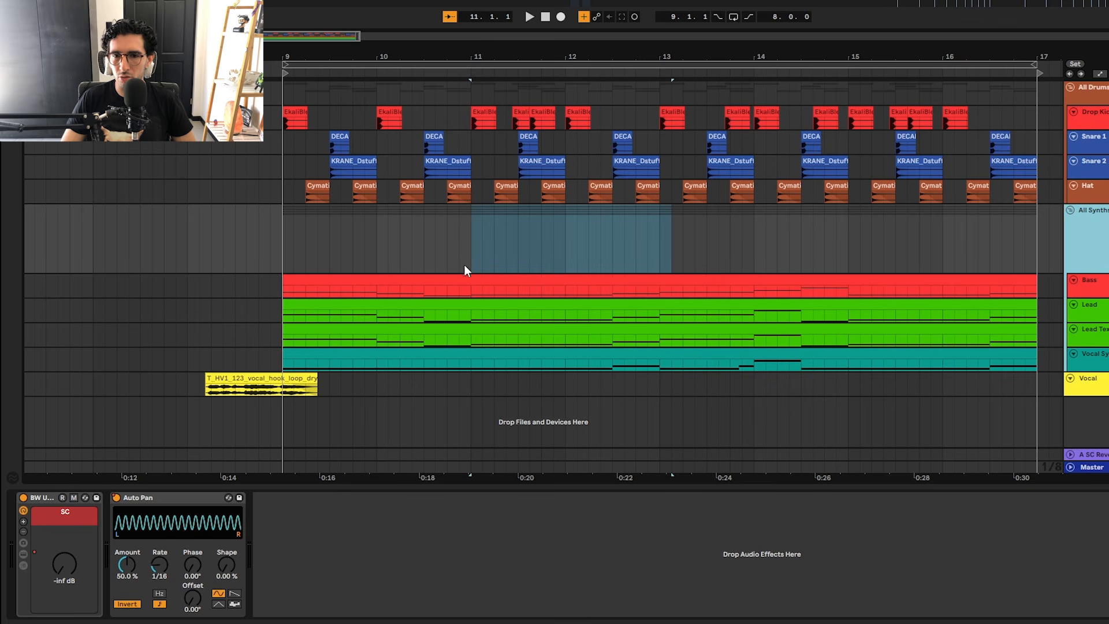
Step: Play from bar 11 with the Auto Pan active, and again with it switched off
{"action": "left_click", "coordinate": [466, 242]}
{"action": "key", "text": "space"}
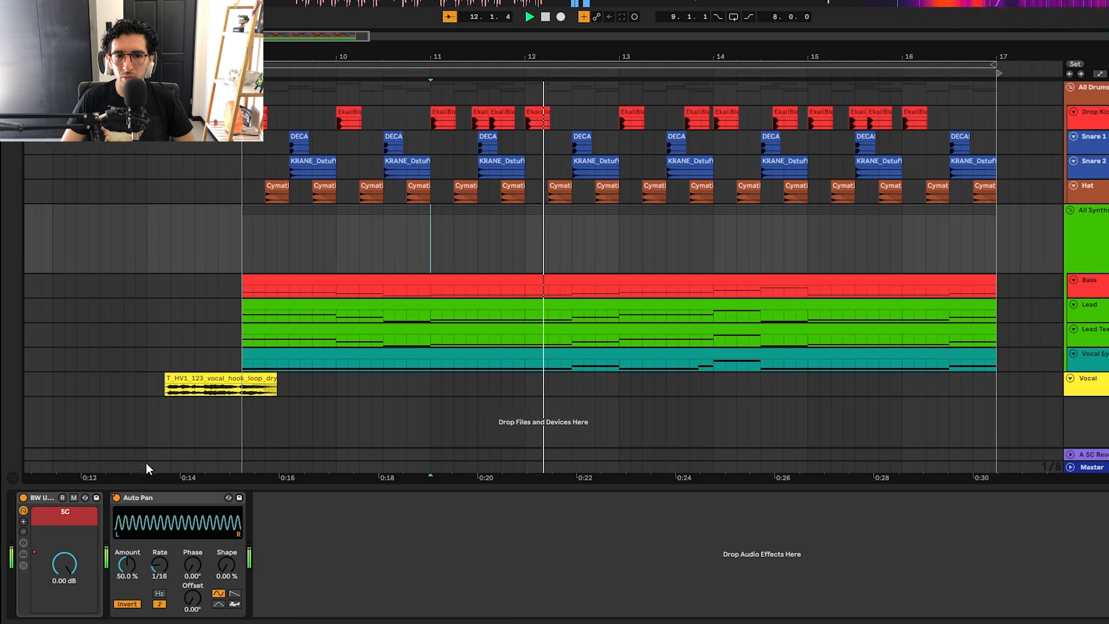
{"action": "key", "text": "space"}
{"action": "left_click", "coordinate": [117, 498]}
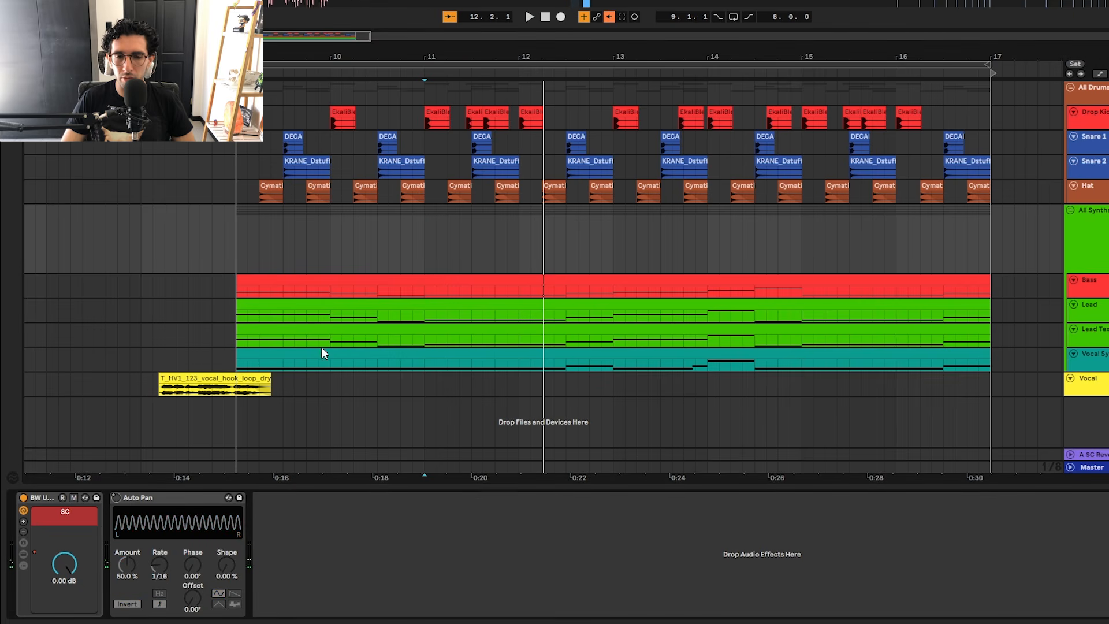
{"action": "key", "text": "space"}
{"action": "key", "text": "space"}
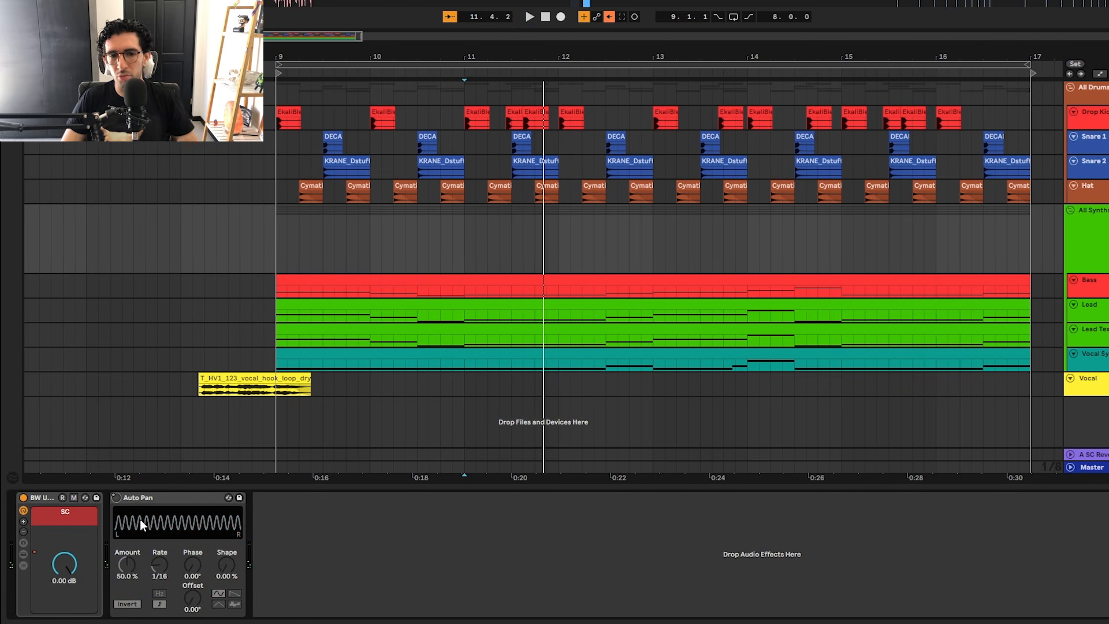
Step: Switch the Auto Pan back on, replay from bar 11 and re-enable the overridden automation
{"action": "left_click", "coordinate": [116, 497]}
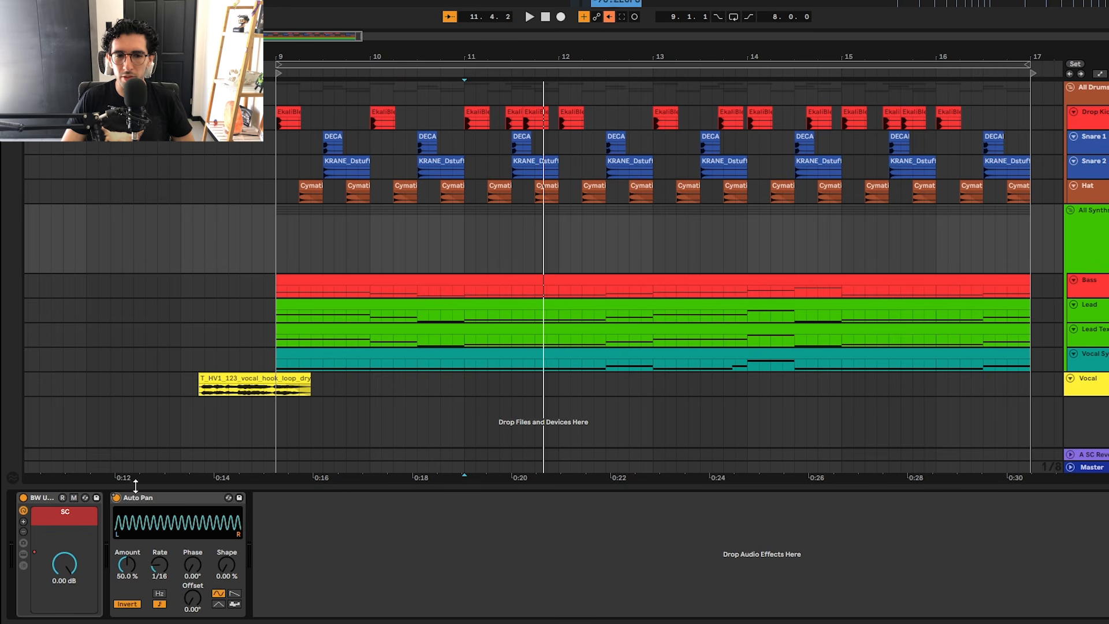
{"action": "key", "text": "space"}
{"action": "key", "text": "space"}
{"action": "left_click", "coordinate": [609, 17]}
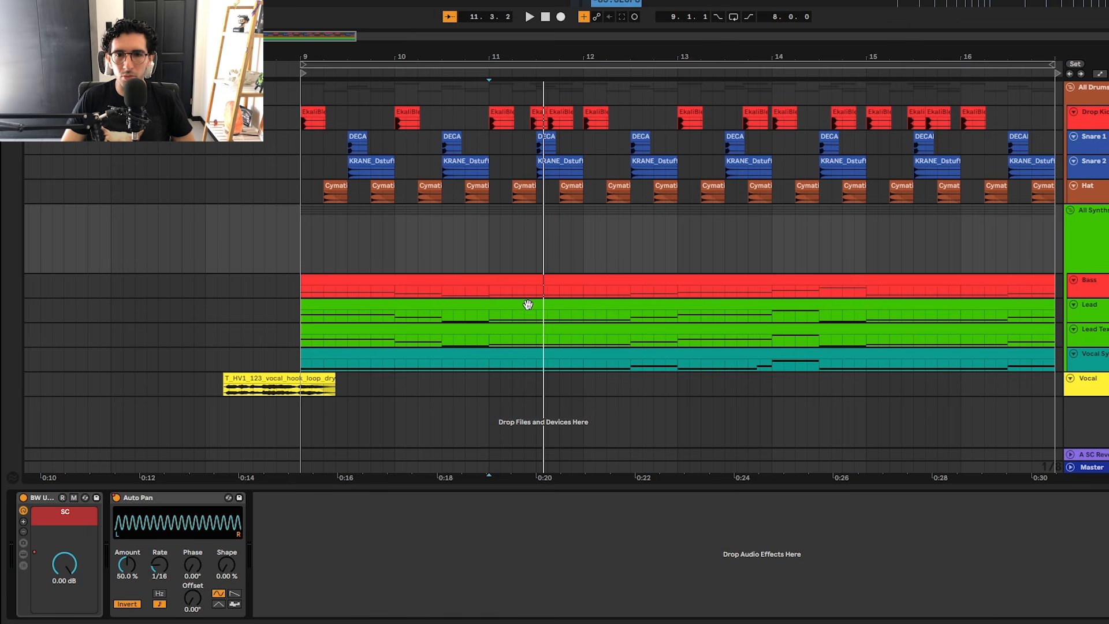
Step: Enlarge the Bass track and open its Serum 2 instrument window
{"action": "key", "text": "a"}
{"action": "left_click", "coordinate": [1099, 291]}
{"action": "left_click", "coordinate": [1099, 301]}
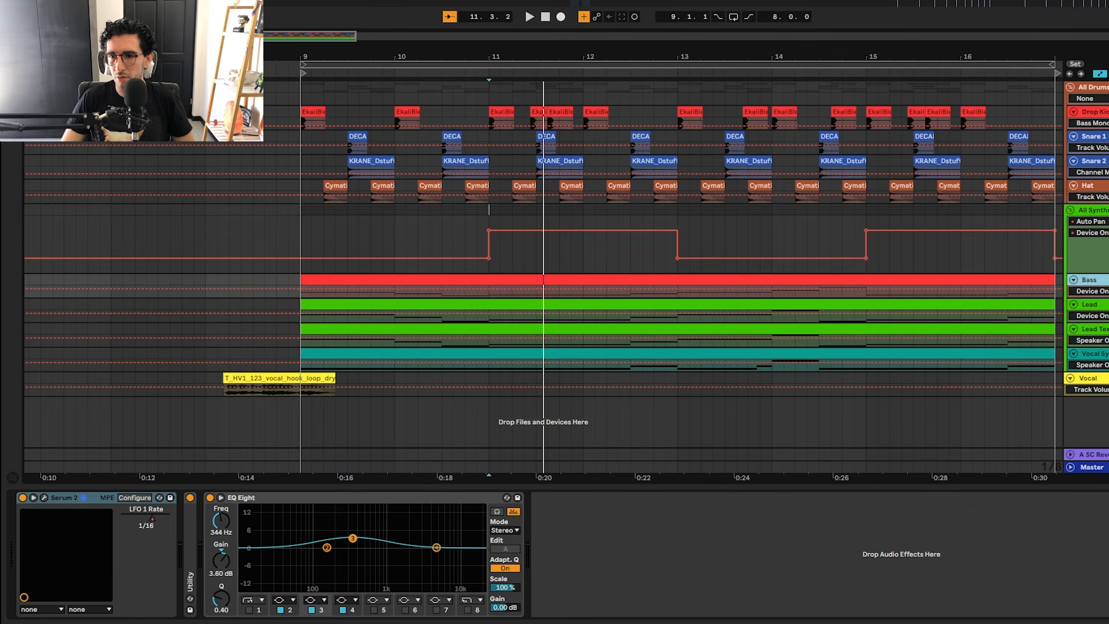
{"action": "left_click_drag", "start_coordinate": [1107, 297], "coordinate": [1108, 342]}
{"action": "key", "text": "a"}
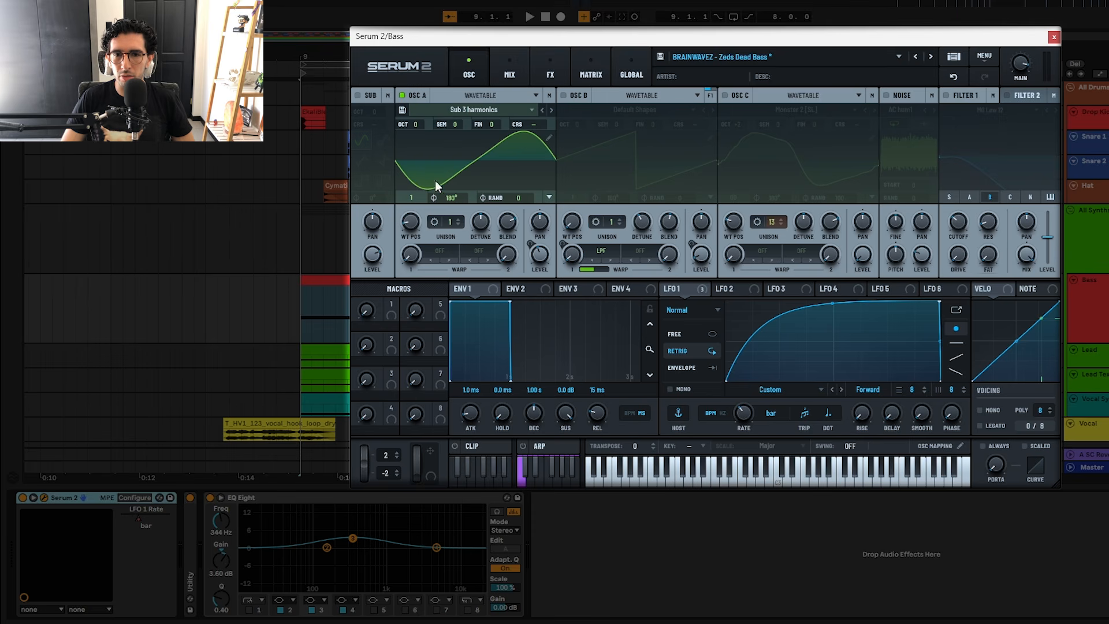
Step: Examine oscillator A's Sub 3 harmonics wavetable in the wavetable editor and the LFO 1 modulation on its level
{"action": "left_click", "coordinate": [398, 111]}
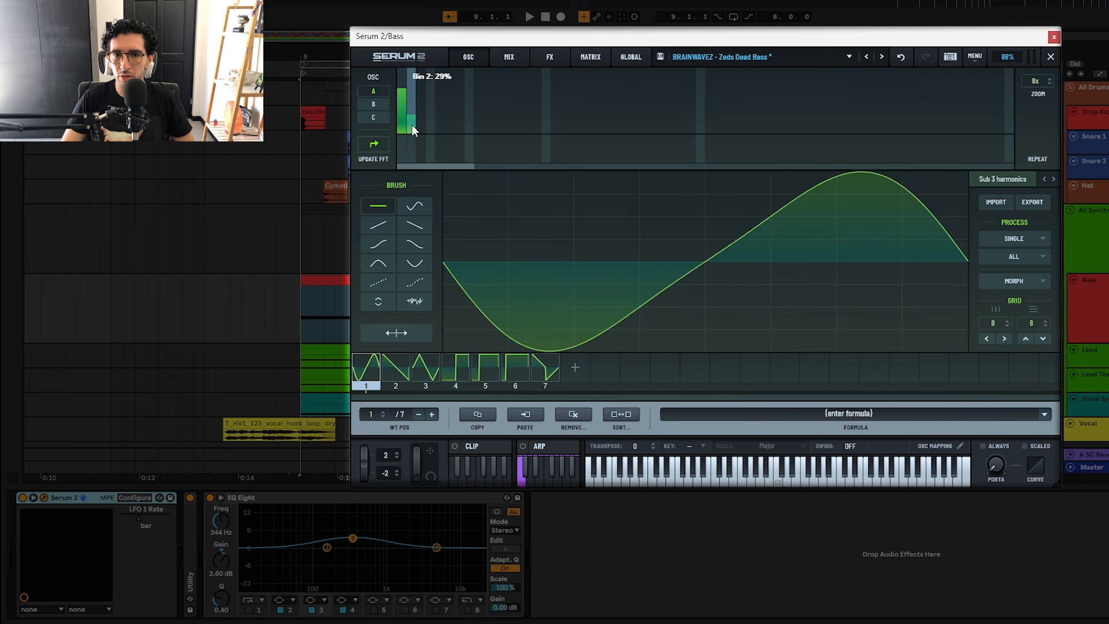
{"action": "left_click", "coordinate": [1050, 56]}
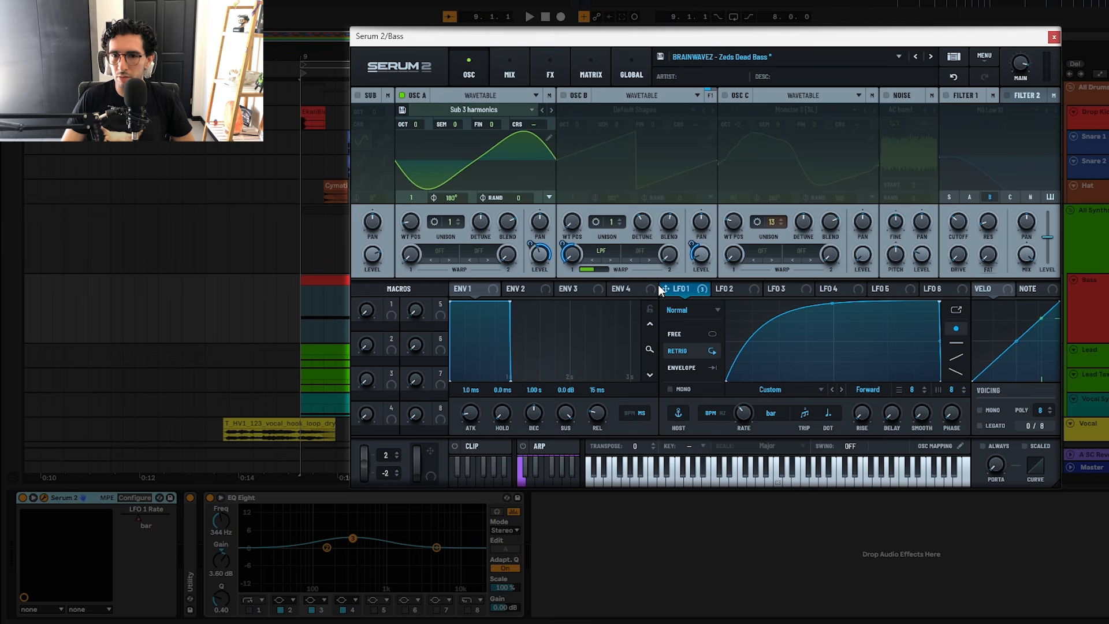
{"action": "mouse_move", "coordinate": [535, 245]}
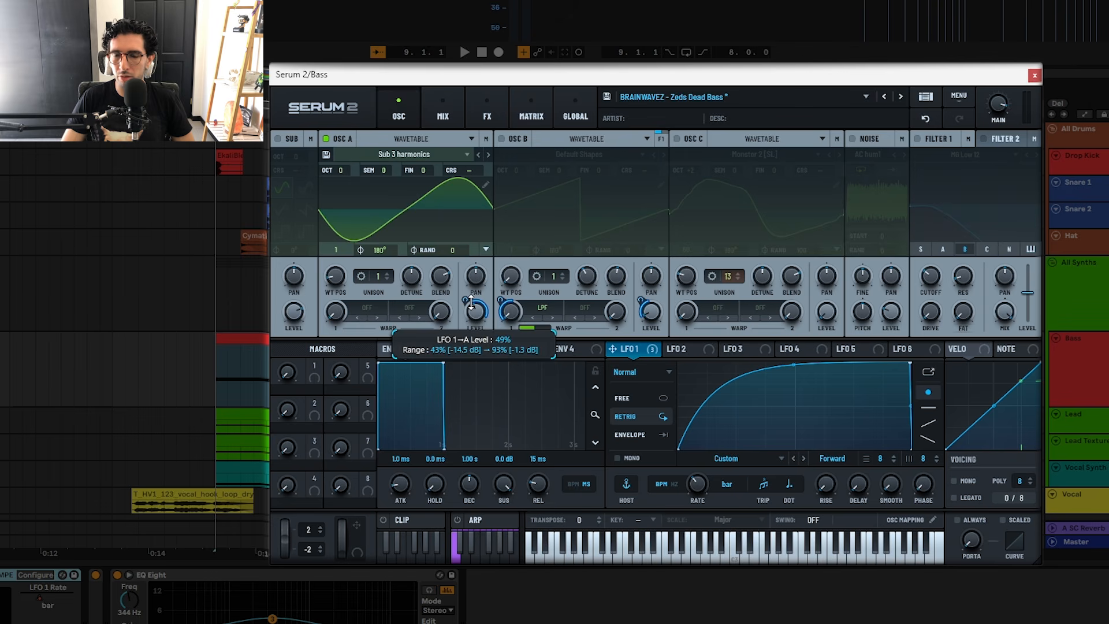
Step: Enable oscillator B with Default Shapes and check the LFO 1 modulation on its LPF warp and level
{"action": "left_click", "coordinate": [501, 139]}
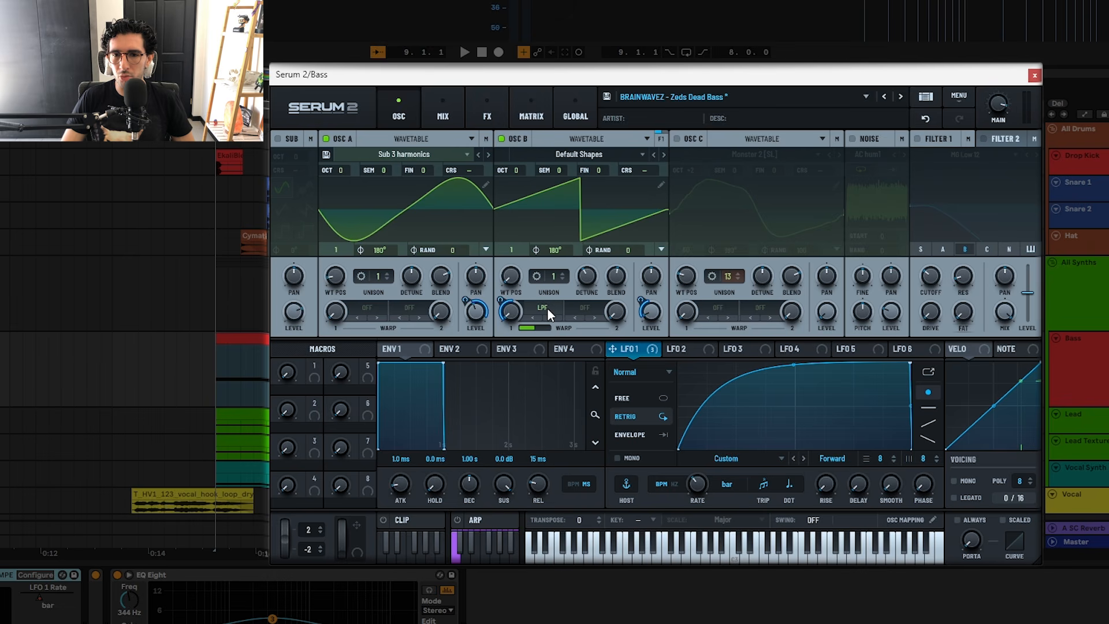
{"action": "mouse_move", "coordinate": [525, 331]}
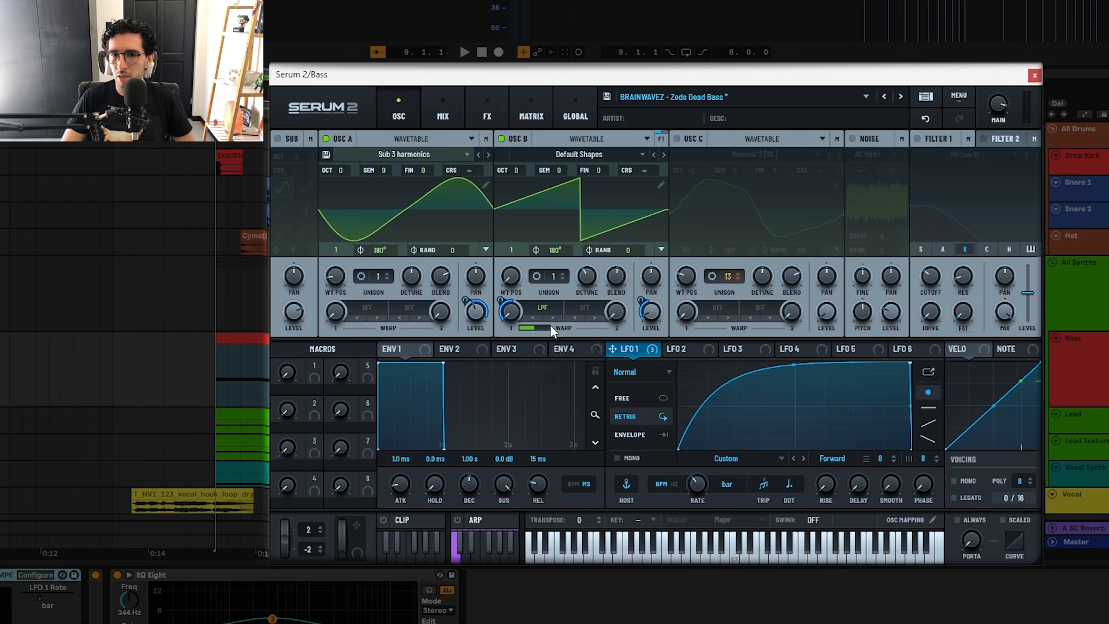
{"action": "mouse_move", "coordinate": [501, 298]}
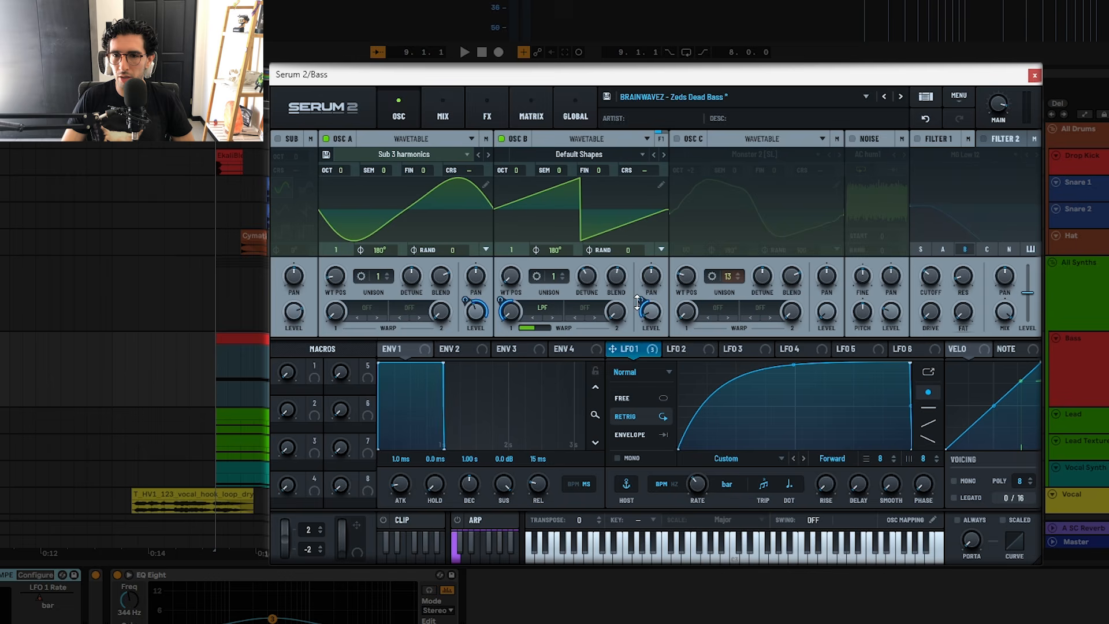
{"action": "mouse_move", "coordinate": [640, 298]}
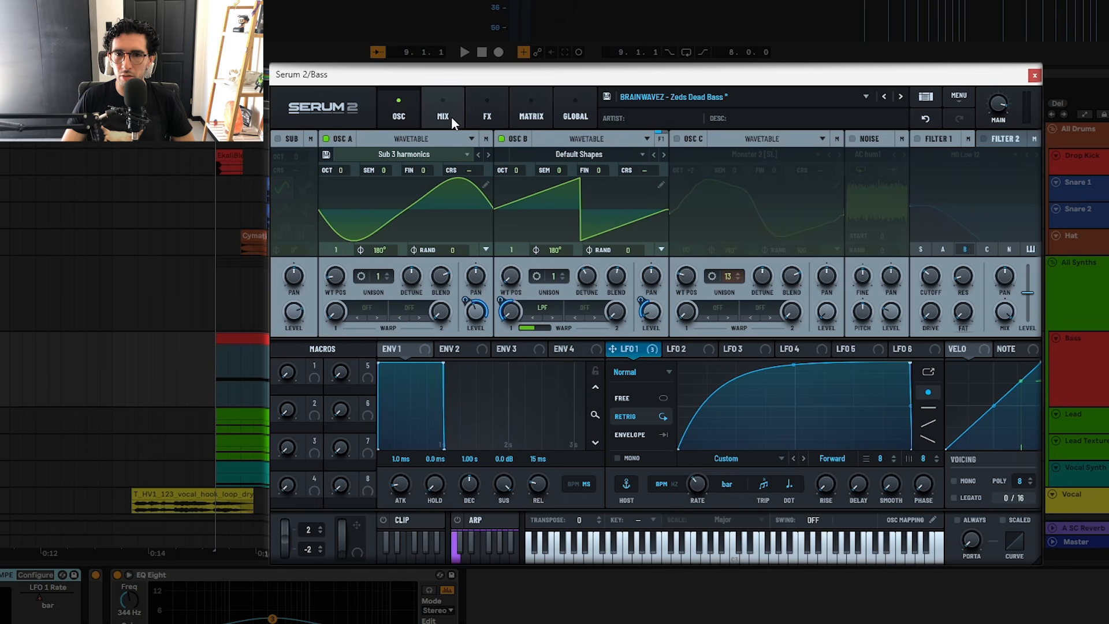
Step: Check Serum 2's effects page and the EQ Eight on the Bass track
{"action": "left_click", "coordinate": [480, 111]}
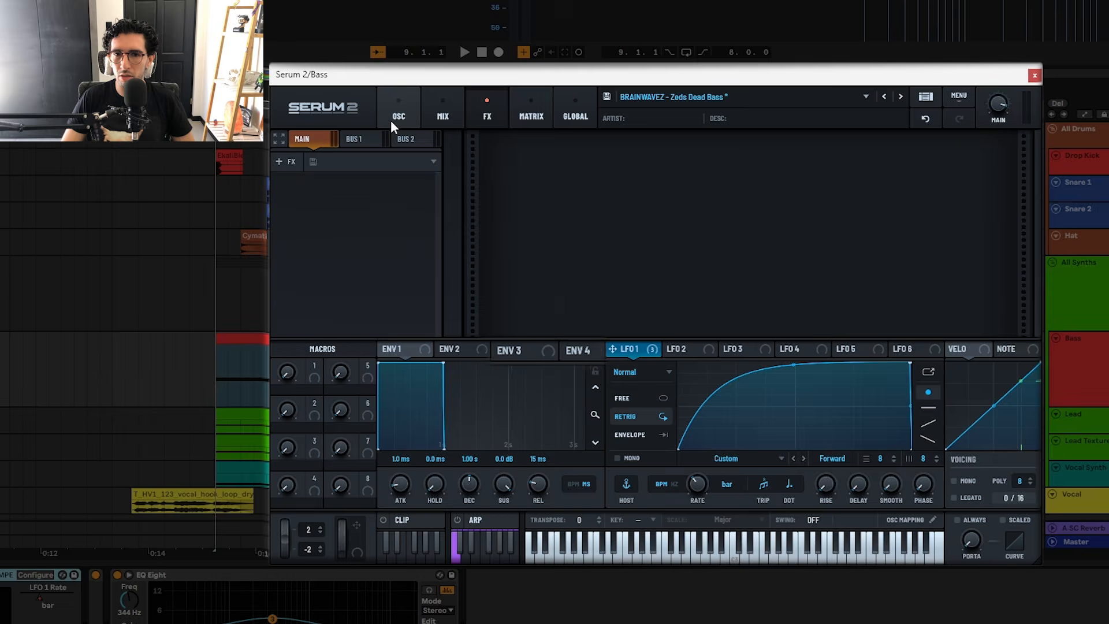
{"action": "left_click", "coordinate": [397, 115]}
{"action": "left_click", "coordinate": [200, 559]}
{"action": "left_click", "coordinate": [222, 578]}
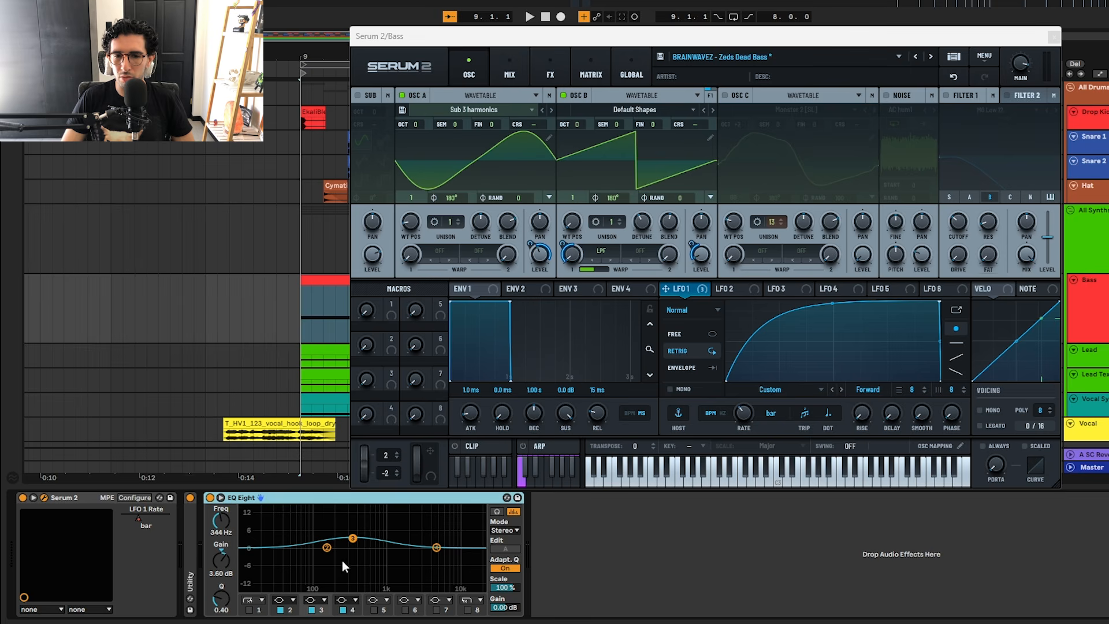
Step: Play the Bass track from bar 9 with both oscillators active, and close the Serum 2 window
{"action": "left_click", "coordinate": [1089, 307]}
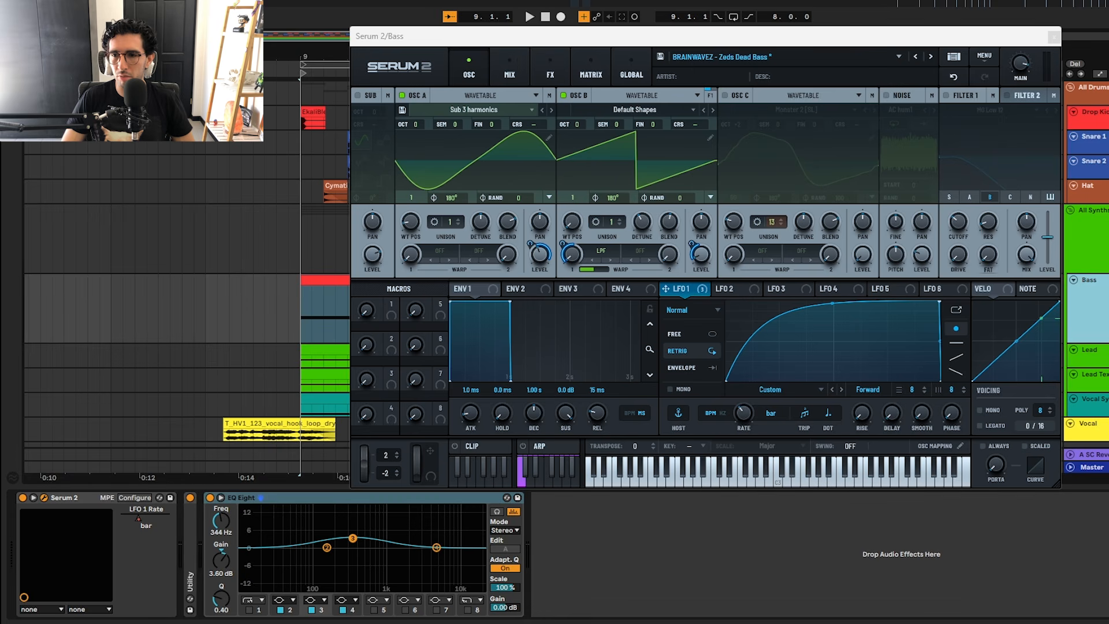
{"action": "key", "text": "space"}
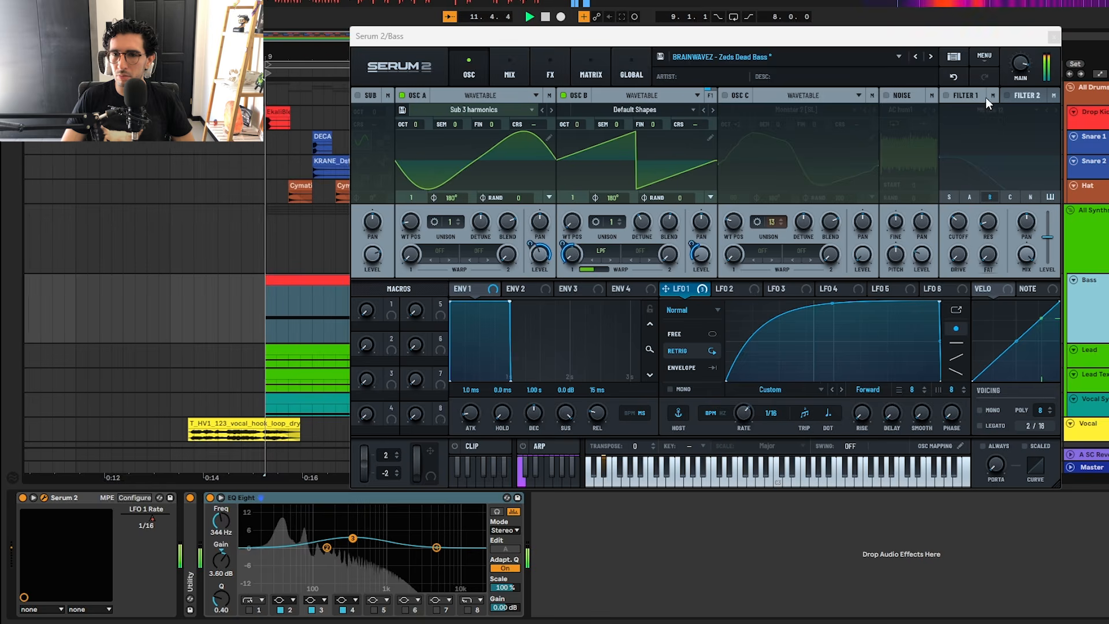
{"action": "left_click", "coordinate": [1053, 36]}
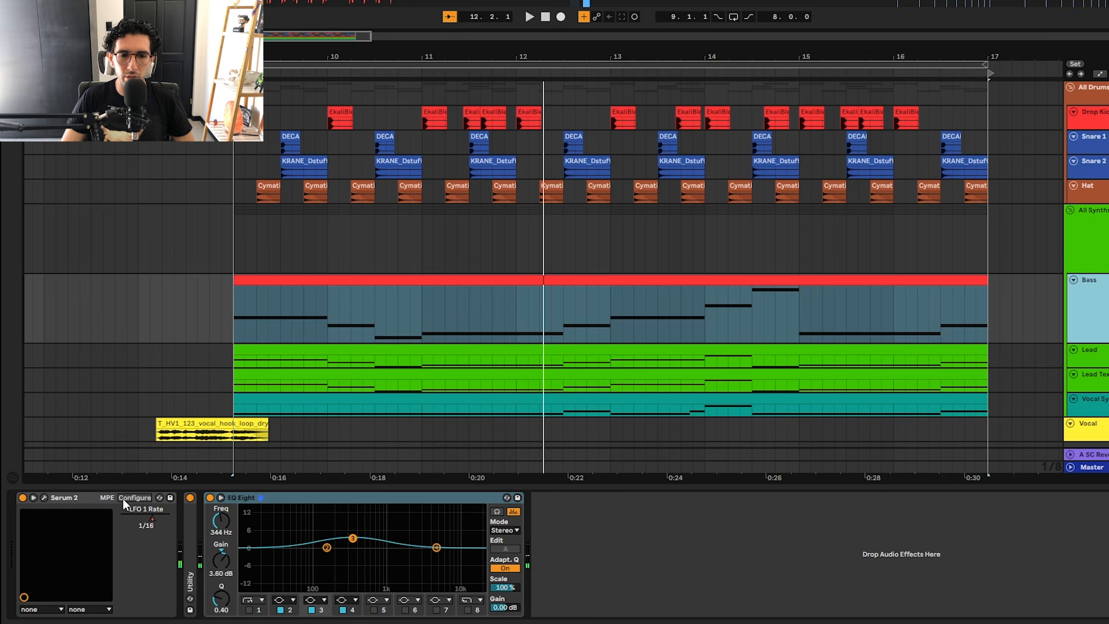
Step: Display the Bass track's Serum 2 LFO 1 Rate automation, re-enable it and inspect its rate changes
{"action": "key", "text": "a"}
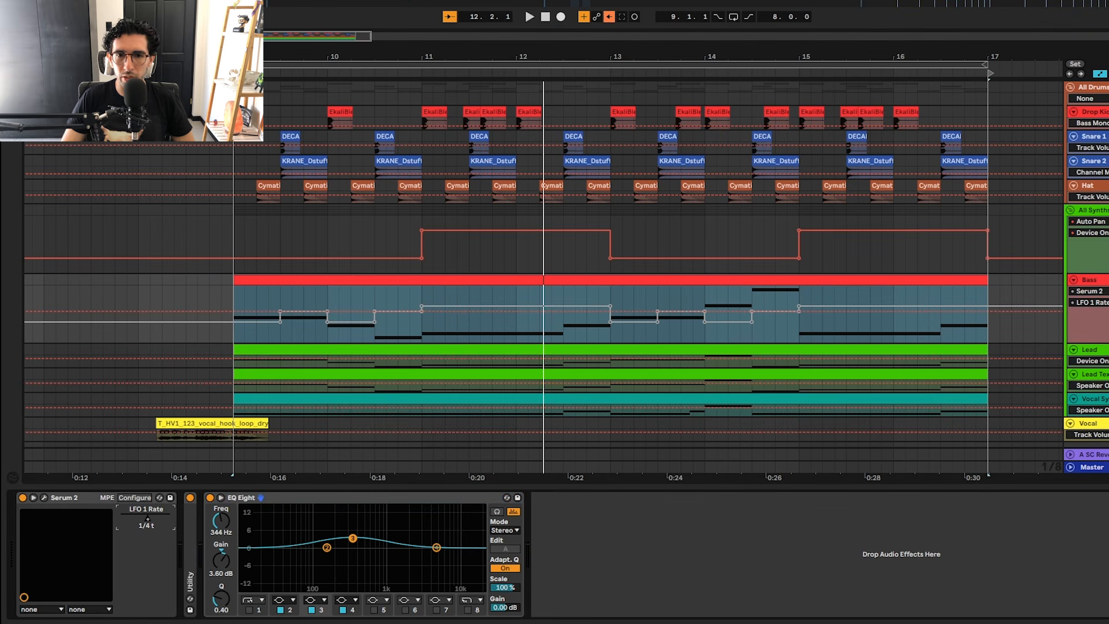
{"action": "left_click", "coordinate": [606, 20]}
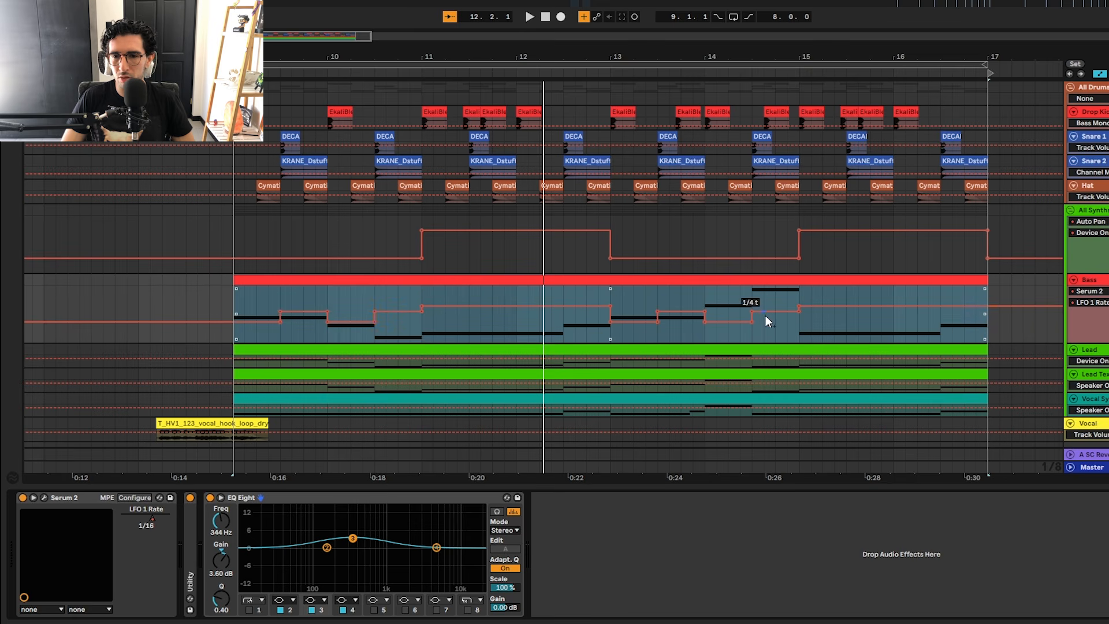
{"action": "key", "text": "a"}
Step: Select the Bass clip and optimize the arrangement height so every track fits in view
{"action": "double_click", "coordinate": [606, 281]}
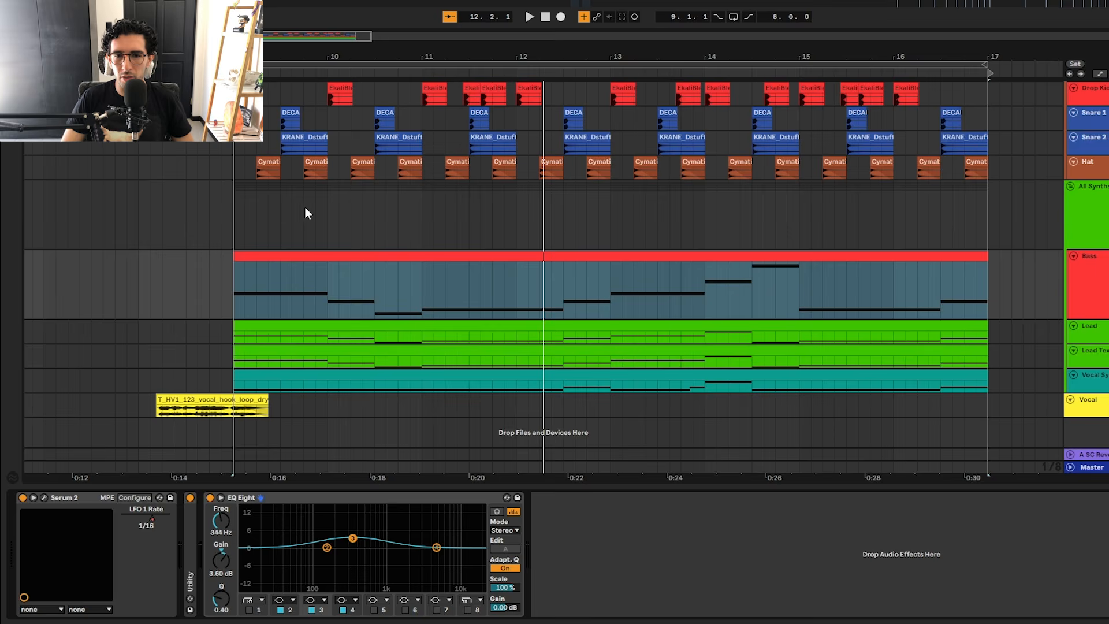
{"action": "left_click", "coordinate": [236, 253]}
{"action": "scroll", "coordinate": [231, 254], "scroll_direction": "up", "scroll_amount": 1}
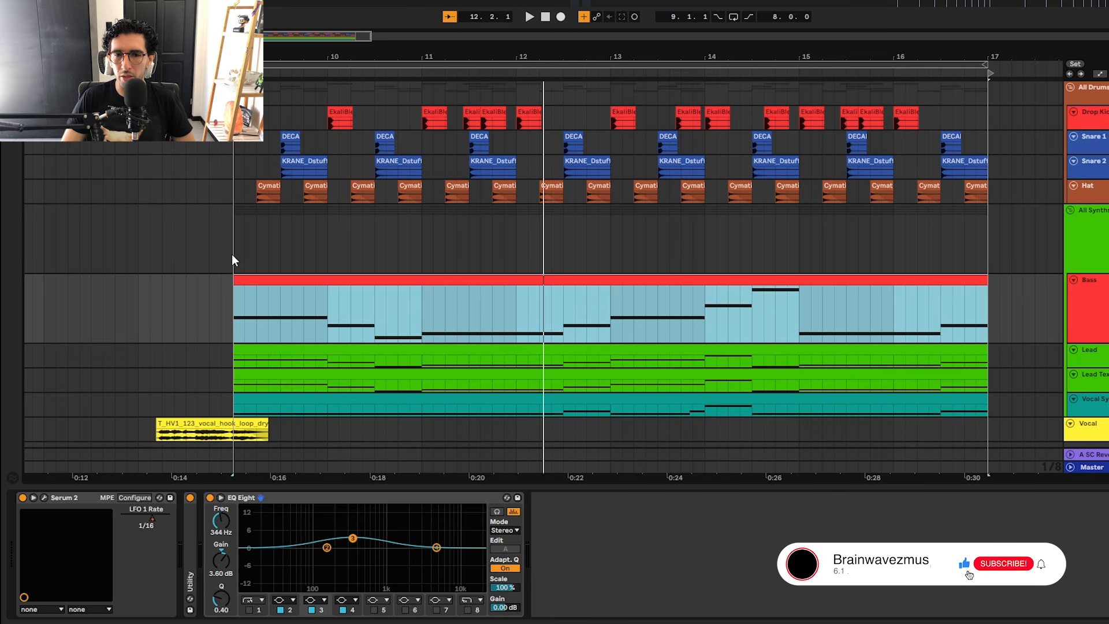
{"action": "key", "text": "h"}
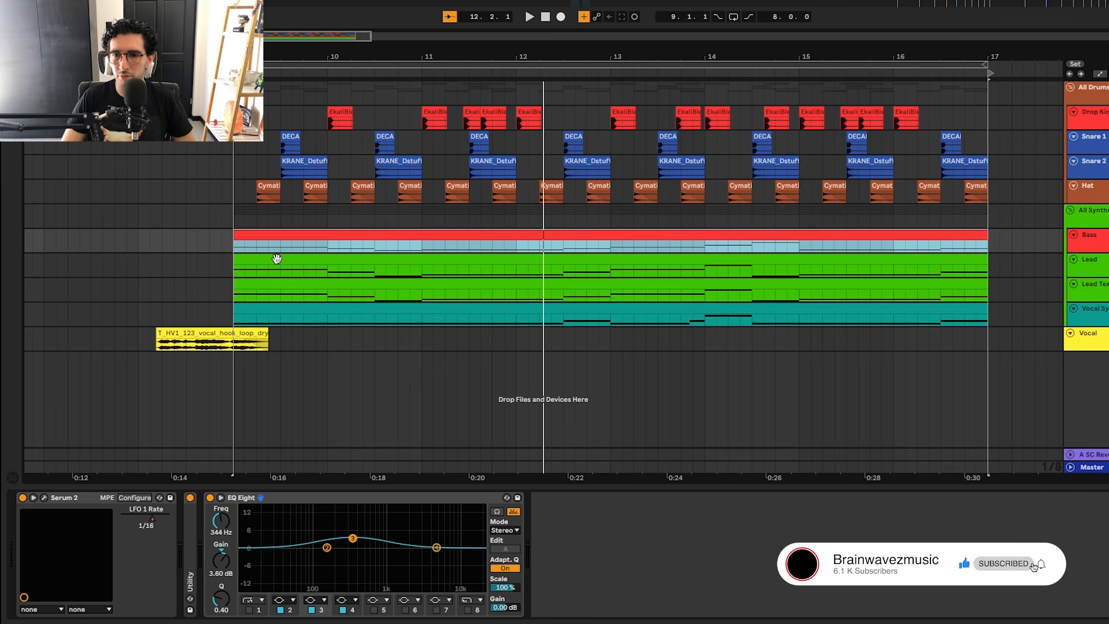
Step: Select the Lead clip and play the drop's Lead synth, and stop playback after listening
{"action": "left_click", "coordinate": [296, 269]}
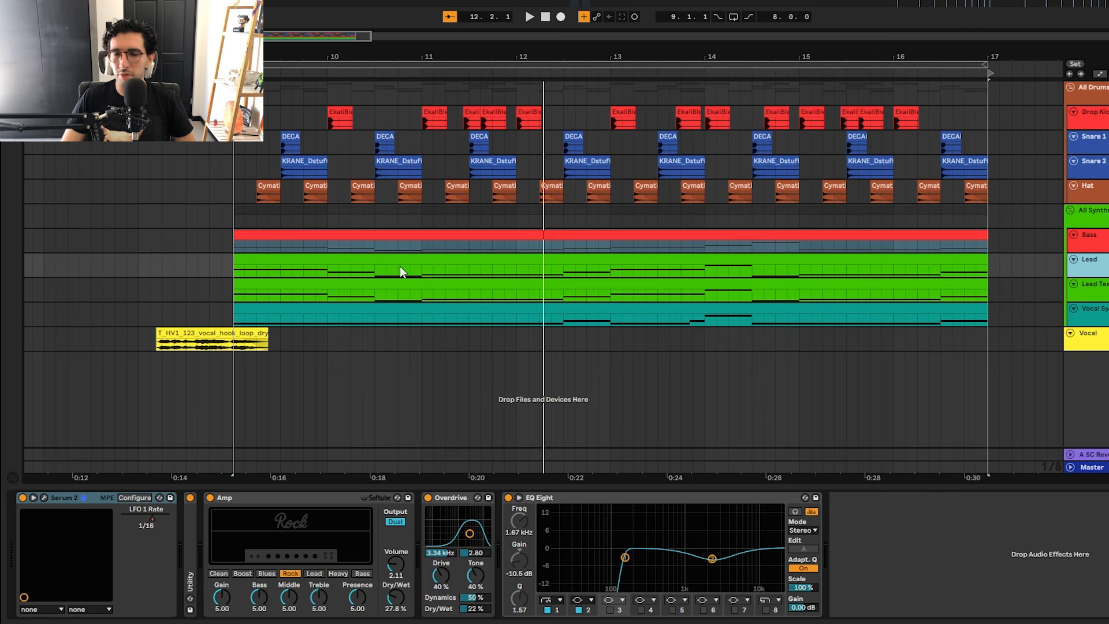
{"action": "left_click", "coordinate": [293, 257]}
{"action": "key", "text": "space"}
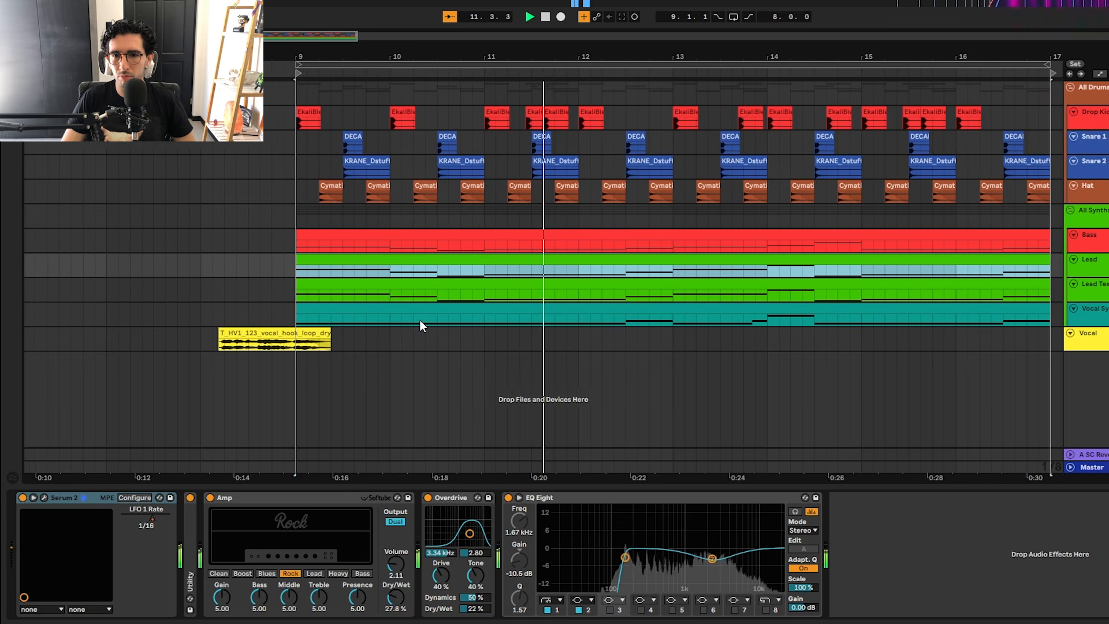
{"action": "key", "text": "space"}
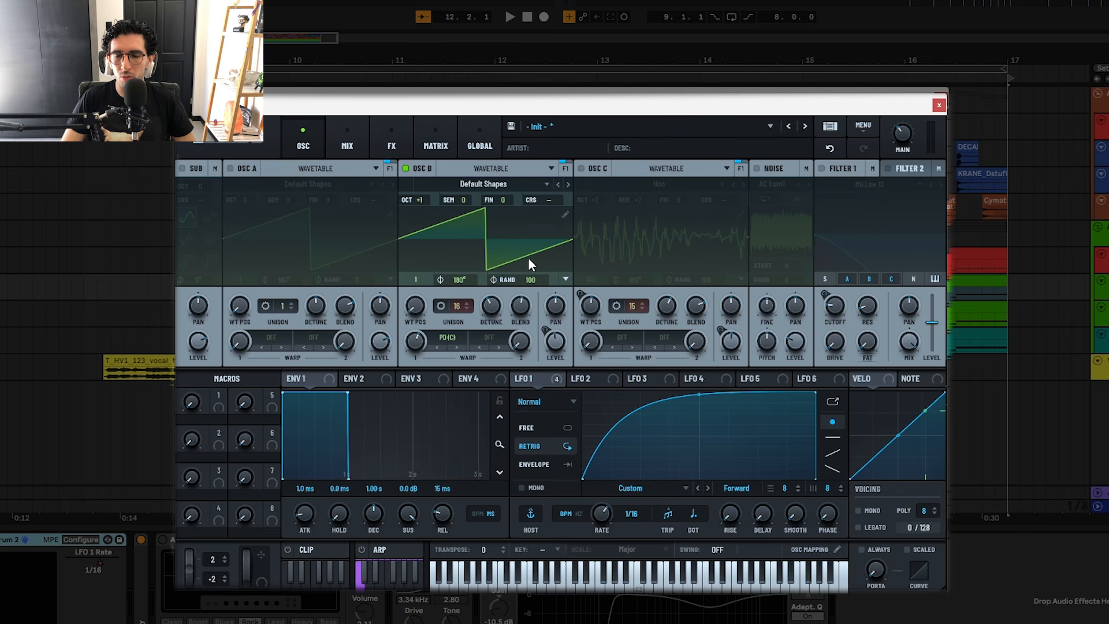
Step: Inspect oscillator B's unison, detune, blend and warp settings, and the LFO 1 modulation of its level
{"action": "mouse_move", "coordinate": [462, 306]}
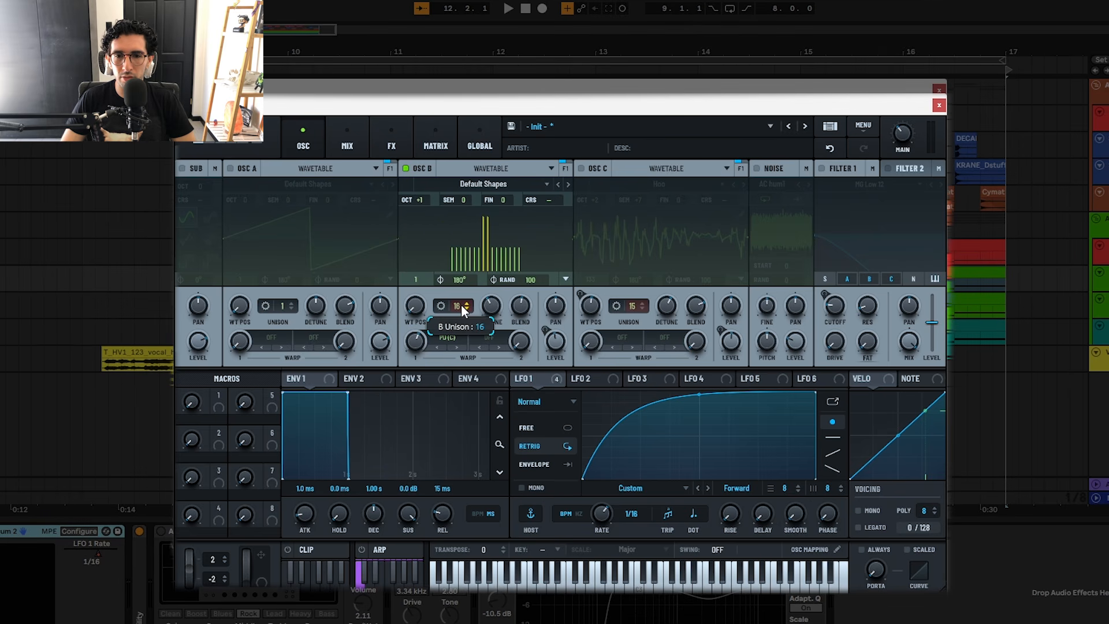
{"action": "left_click", "coordinate": [441, 306]}
{"action": "left_click", "coordinate": [441, 306]}
{"action": "mouse_move", "coordinate": [487, 310]}
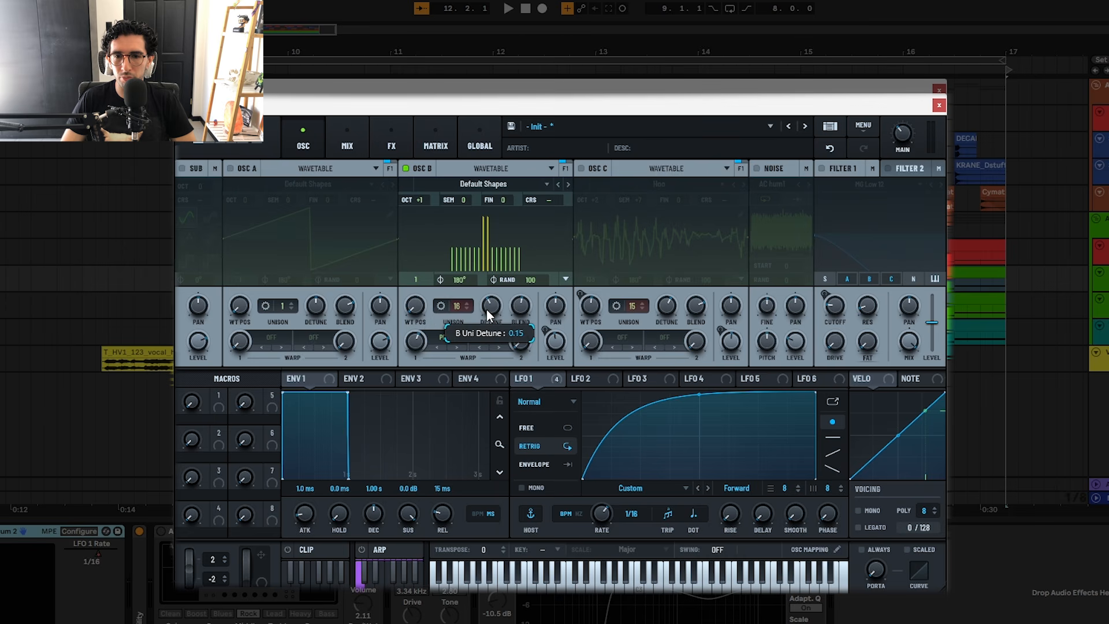
{"action": "mouse_move", "coordinate": [520, 306]}
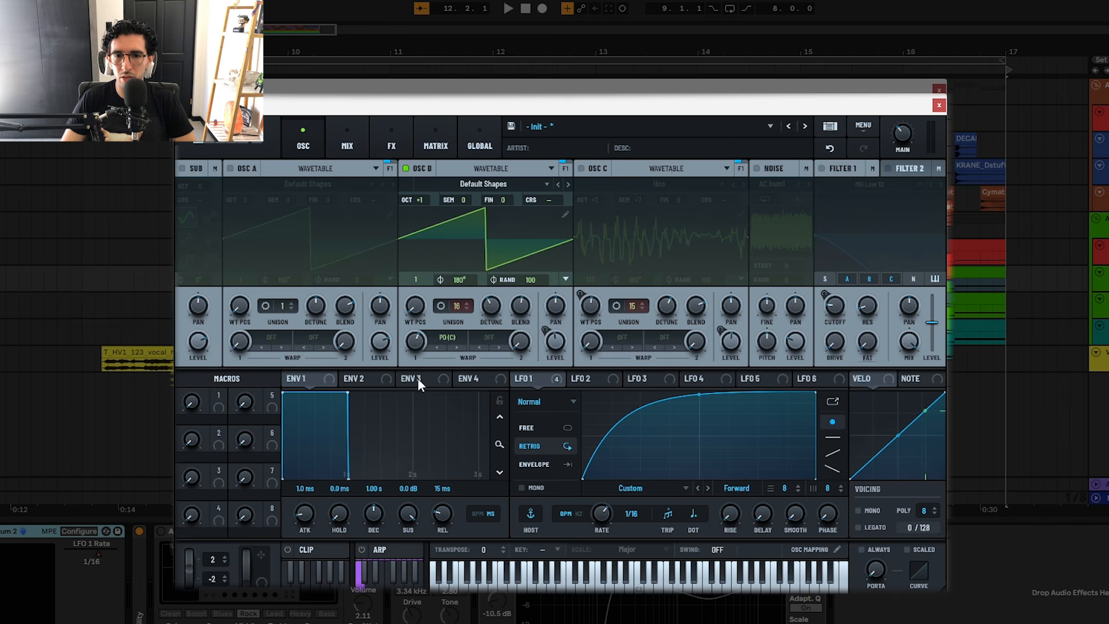
{"action": "mouse_move", "coordinate": [417, 346]}
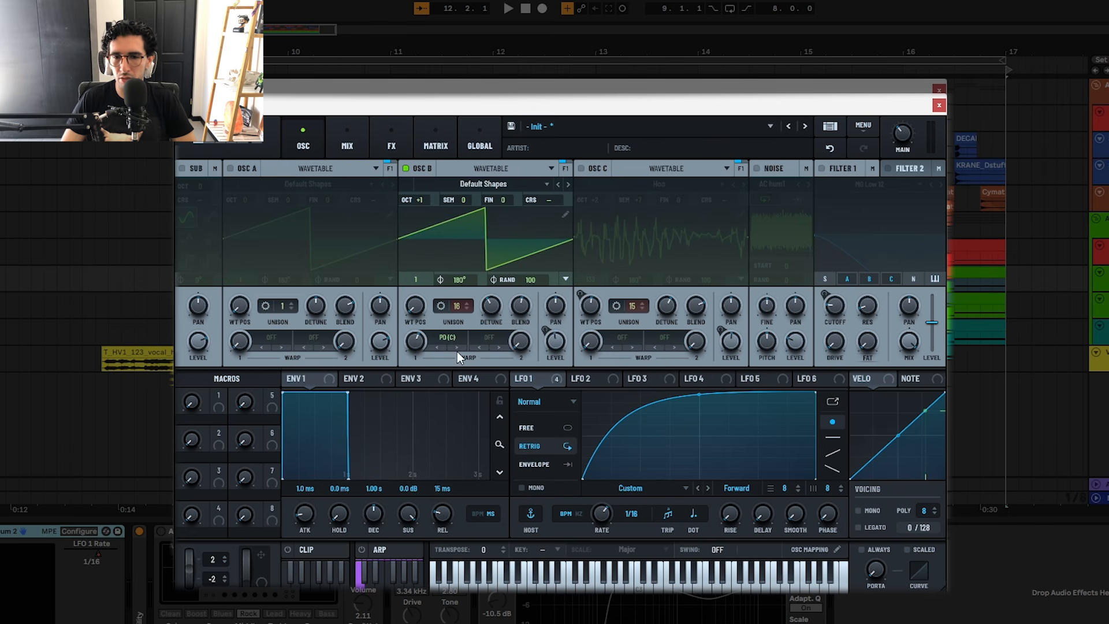
{"action": "mouse_move", "coordinate": [534, 380]}
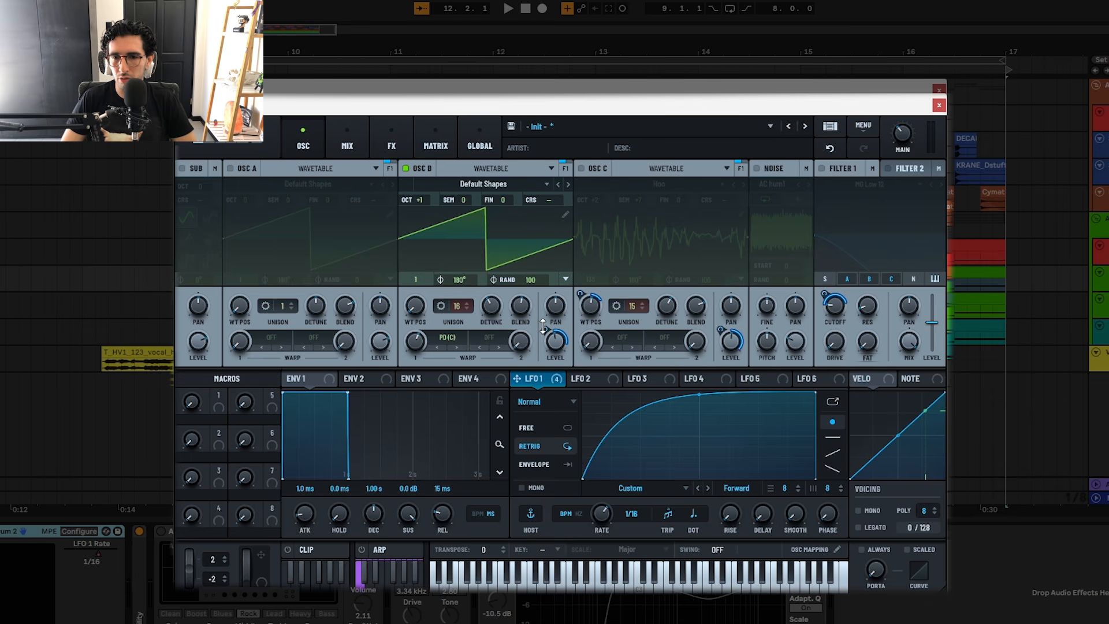
{"action": "mouse_move", "coordinate": [543, 327]}
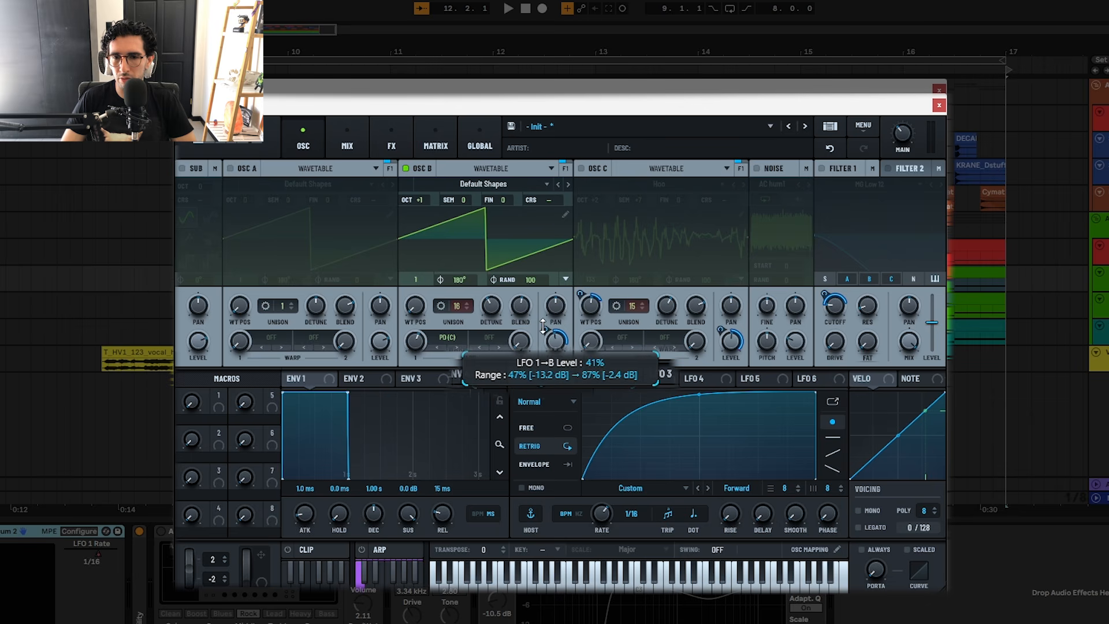
Step: Enable oscillator C and check its wavetable choice in the Digital category, leaving the selection as it is
{"action": "left_click", "coordinate": [584, 169]}
{"action": "left_click", "coordinate": [647, 183]}
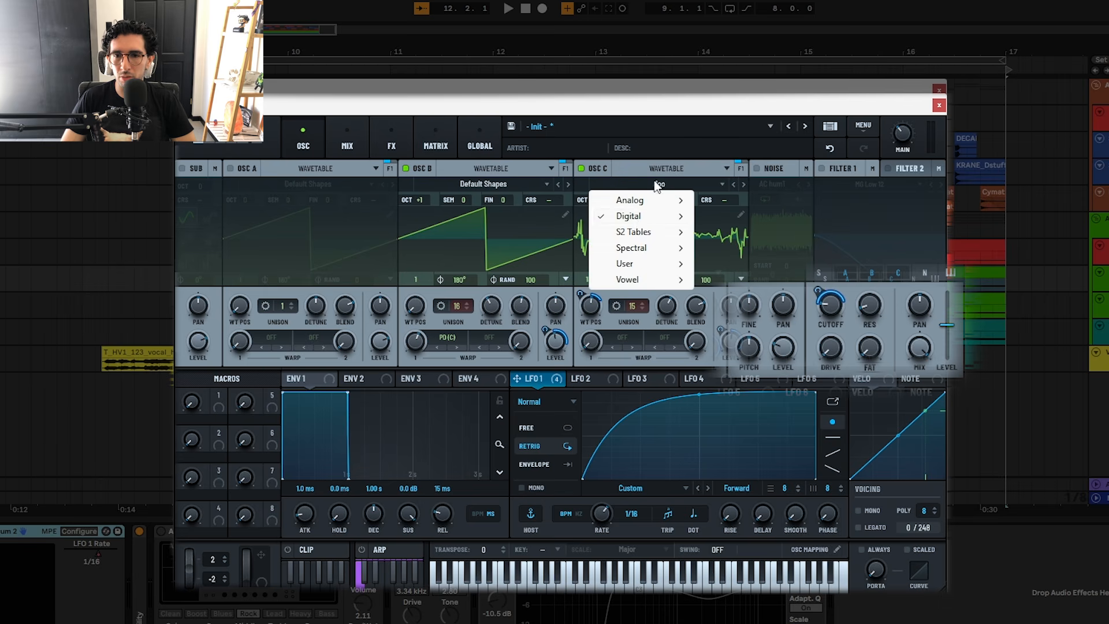
{"action": "mouse_move", "coordinate": [636, 217]}
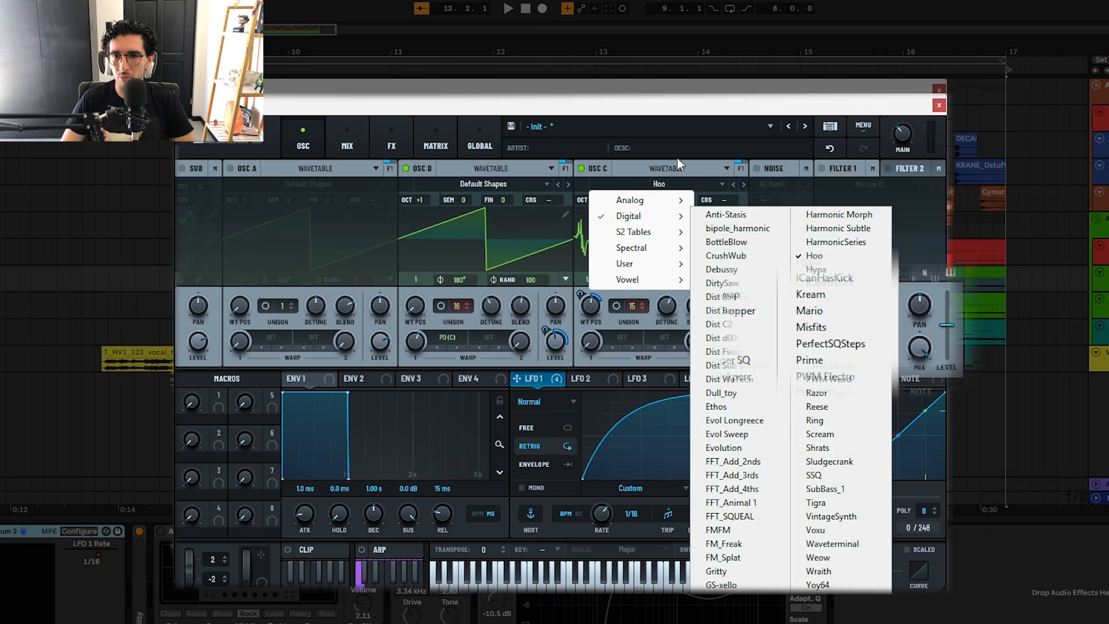
{"action": "left_click", "coordinate": [691, 105]}
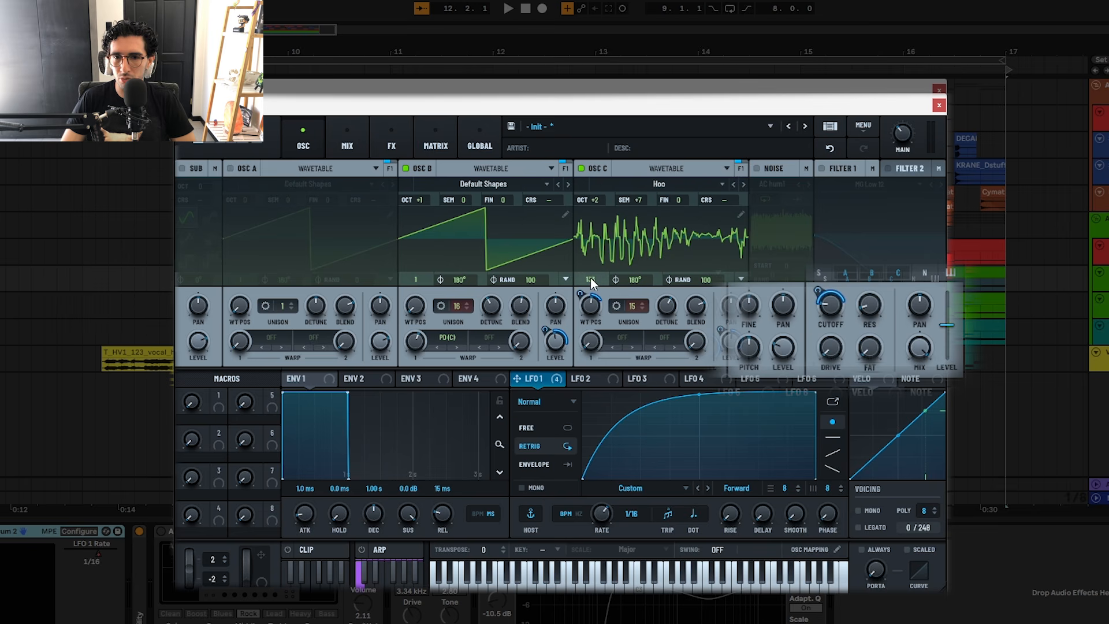
Step: Inspect oscillator C's wavetable position modulation, unison, detune, blend and level, and play the Lead with oscillators B and C
{"action": "mouse_move", "coordinate": [584, 297]}
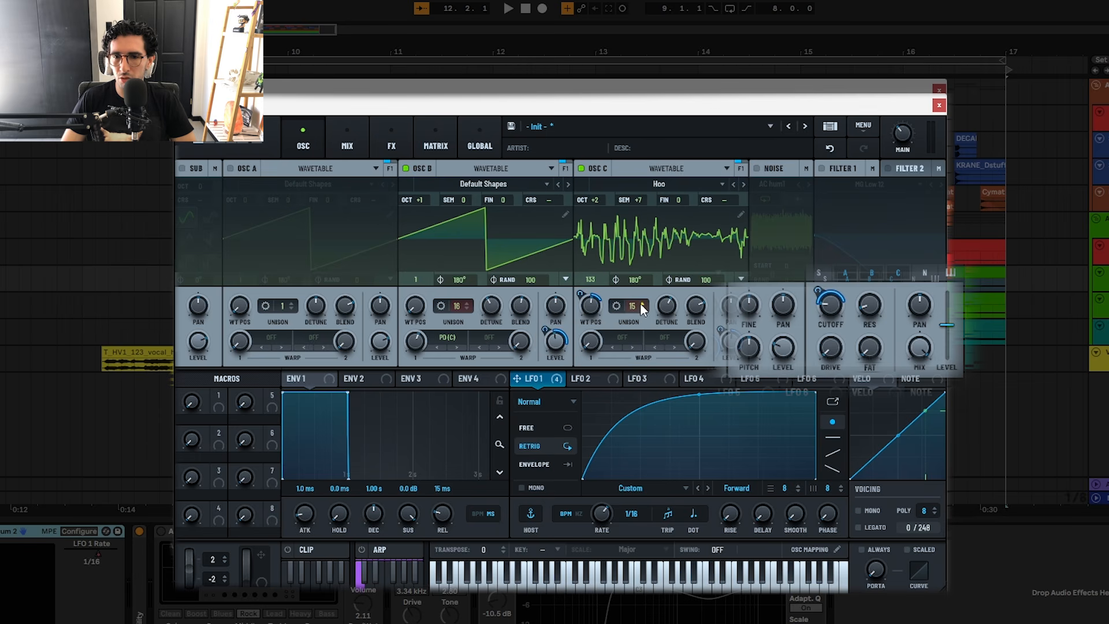
{"action": "left_click", "coordinate": [616, 306]}
{"action": "left_click", "coordinate": [617, 306]}
{"action": "mouse_move", "coordinate": [663, 312]}
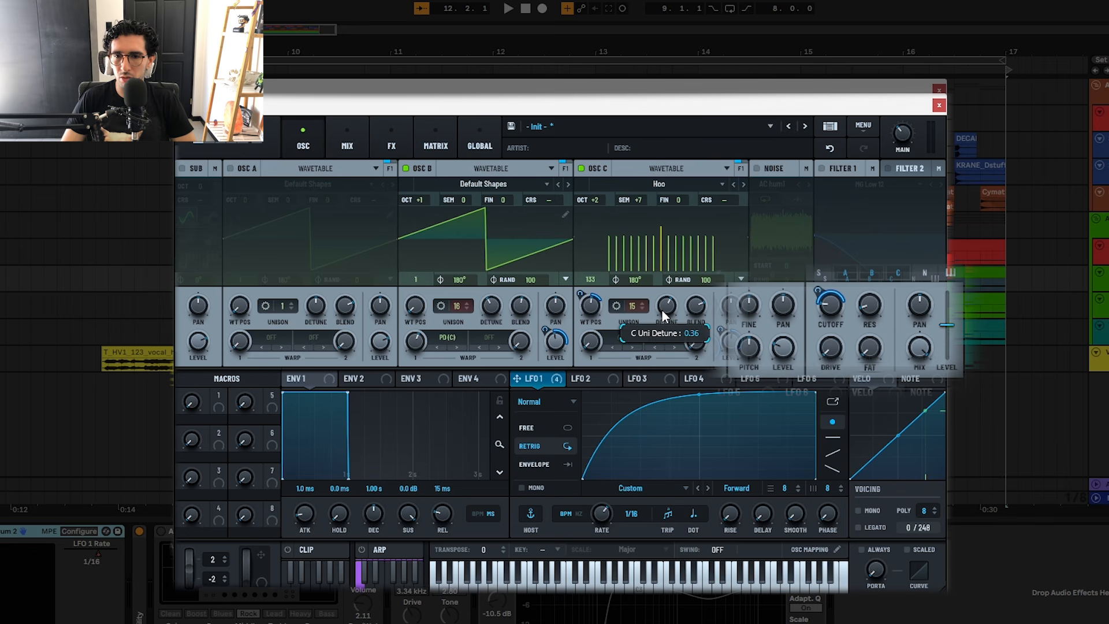
{"action": "mouse_move", "coordinate": [695, 306]}
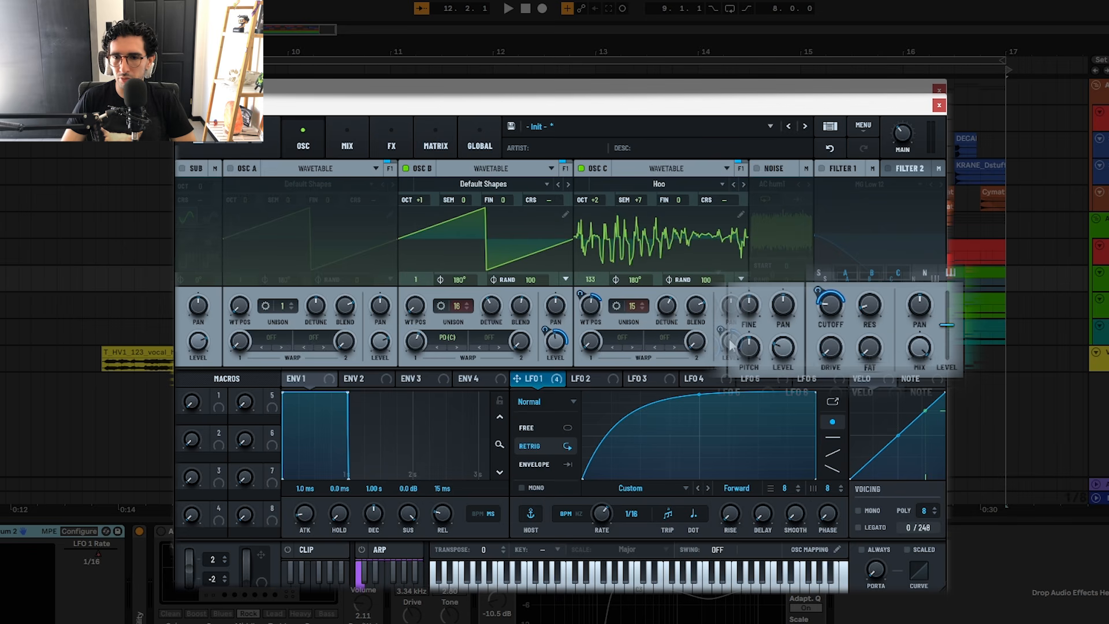
{"action": "mouse_move", "coordinate": [731, 346]}
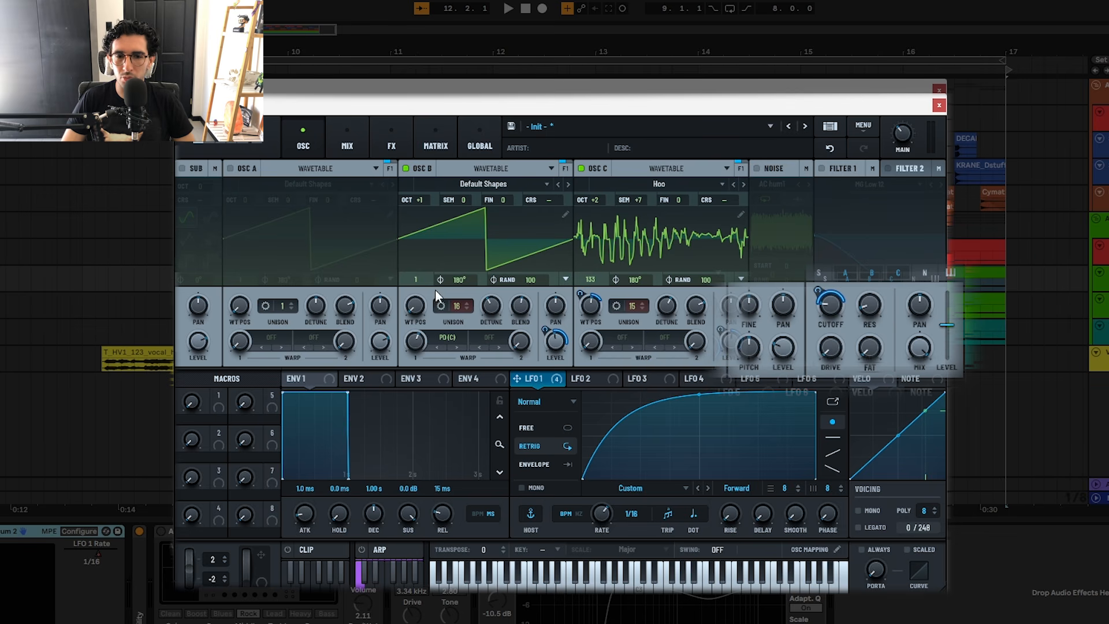
{"action": "key", "text": "space"}
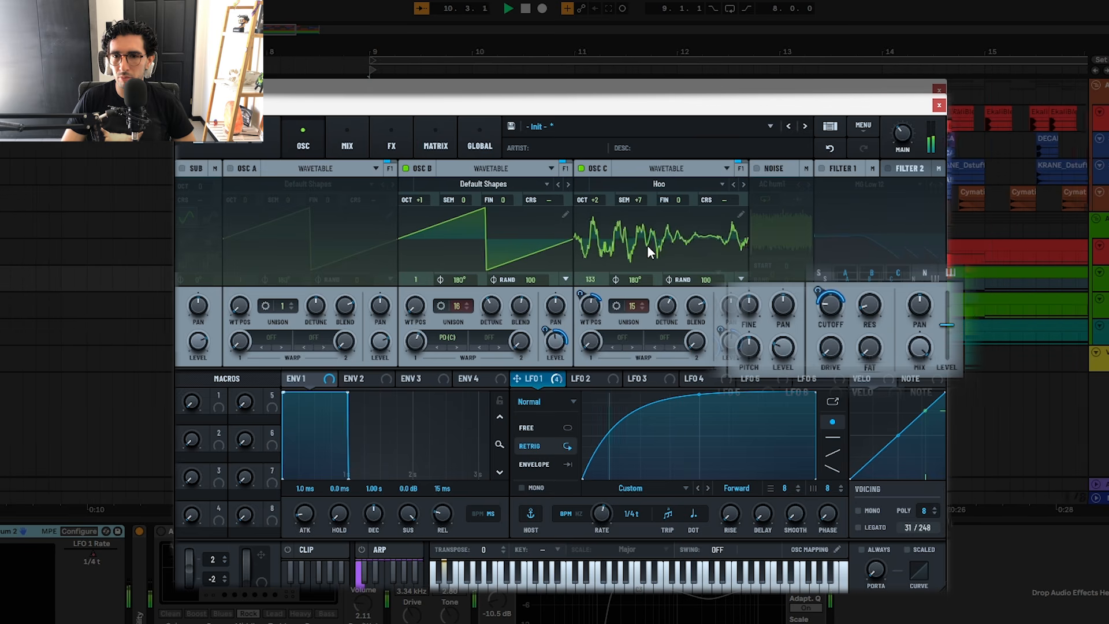
{"action": "key", "text": "space"}
Step: Enable Filter 1, check its LFO 1 cutoff modulation and resonance, and play the Lead through the filter
{"action": "left_click", "coordinate": [821, 168]}
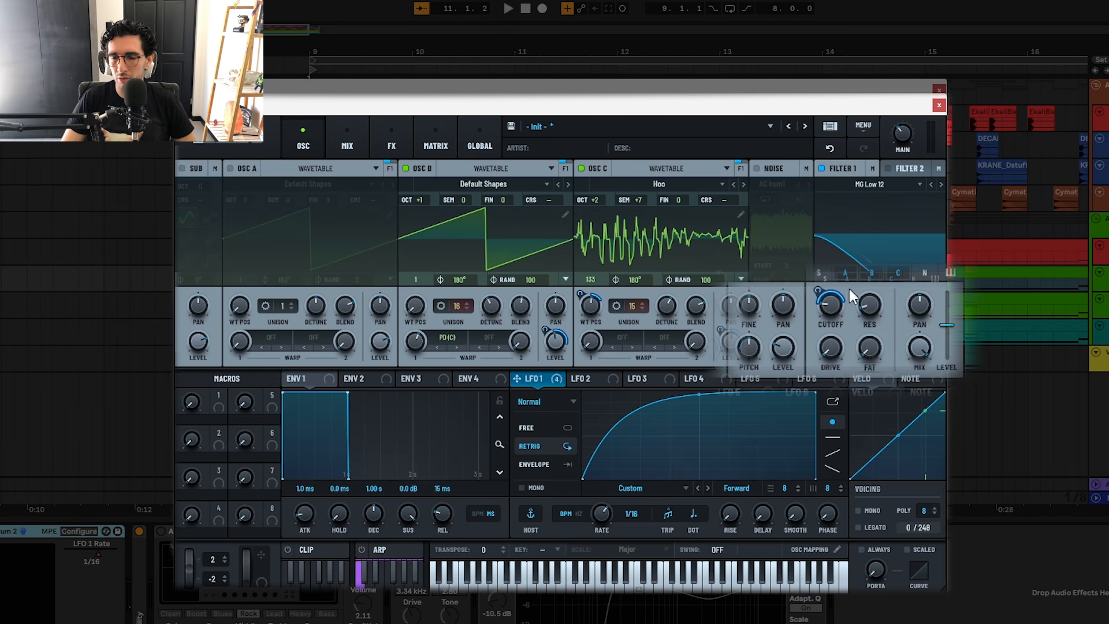
{"action": "mouse_move", "coordinate": [820, 292]}
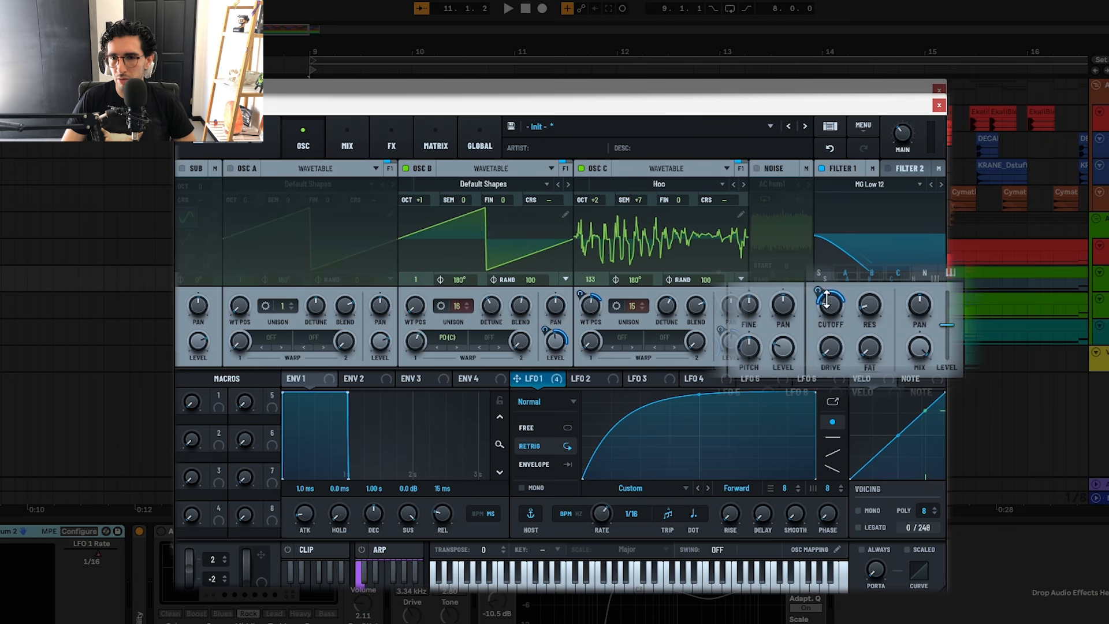
{"action": "mouse_move", "coordinate": [860, 308]}
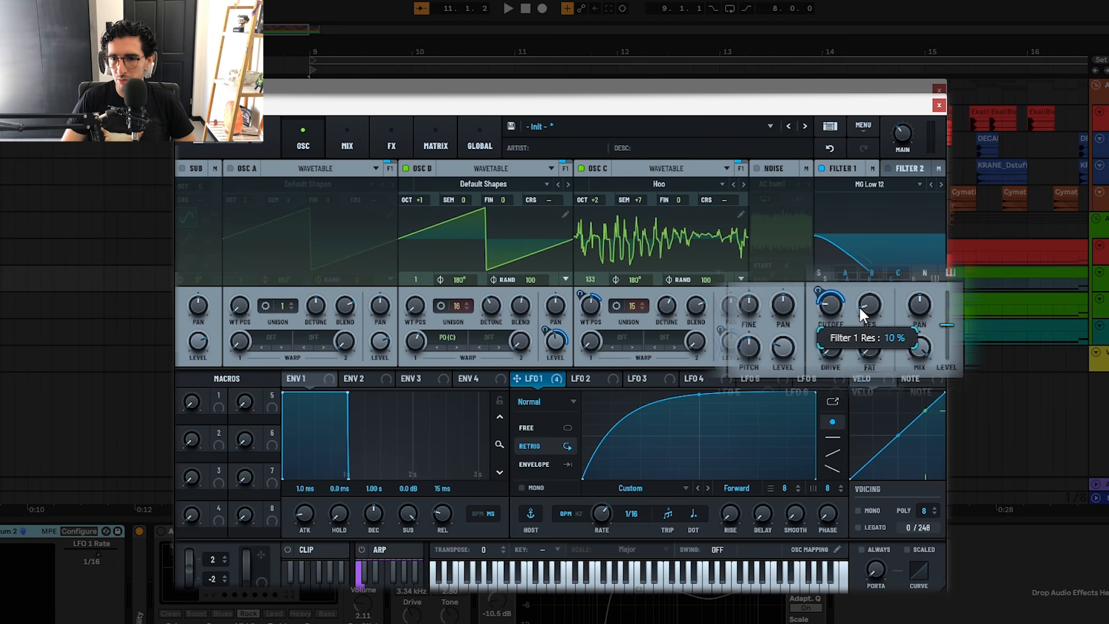
{"action": "key", "text": "space"}
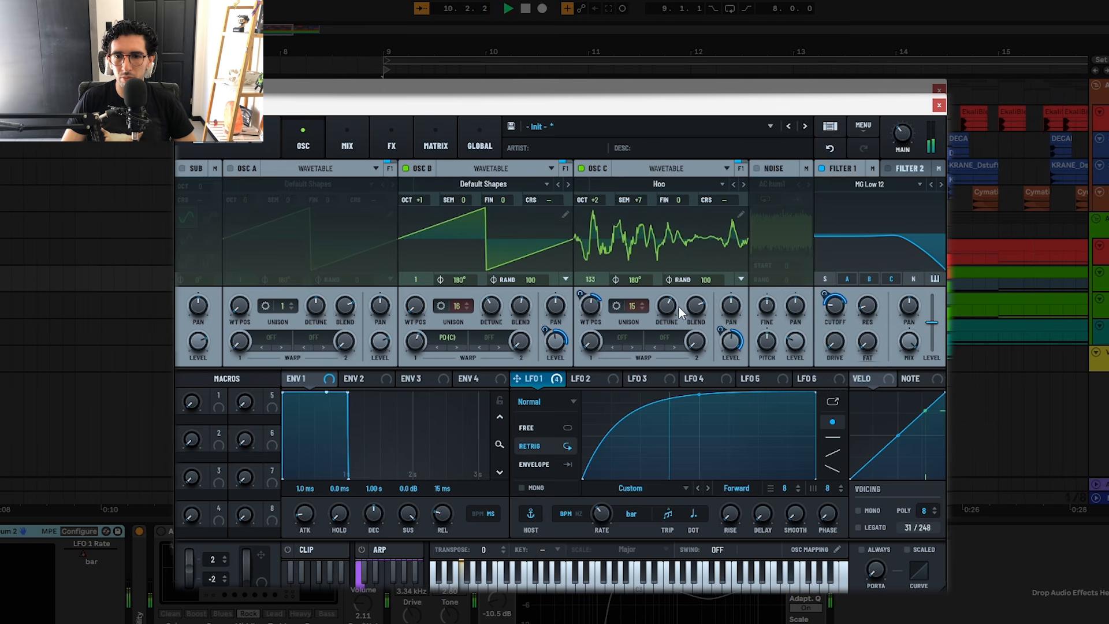
{"action": "key", "text": "space"}
Step: Enable the Compressor and Phaser in Serum 2's effects, check their settings, and play the Lead with both active
{"action": "left_click", "coordinate": [404, 151]}
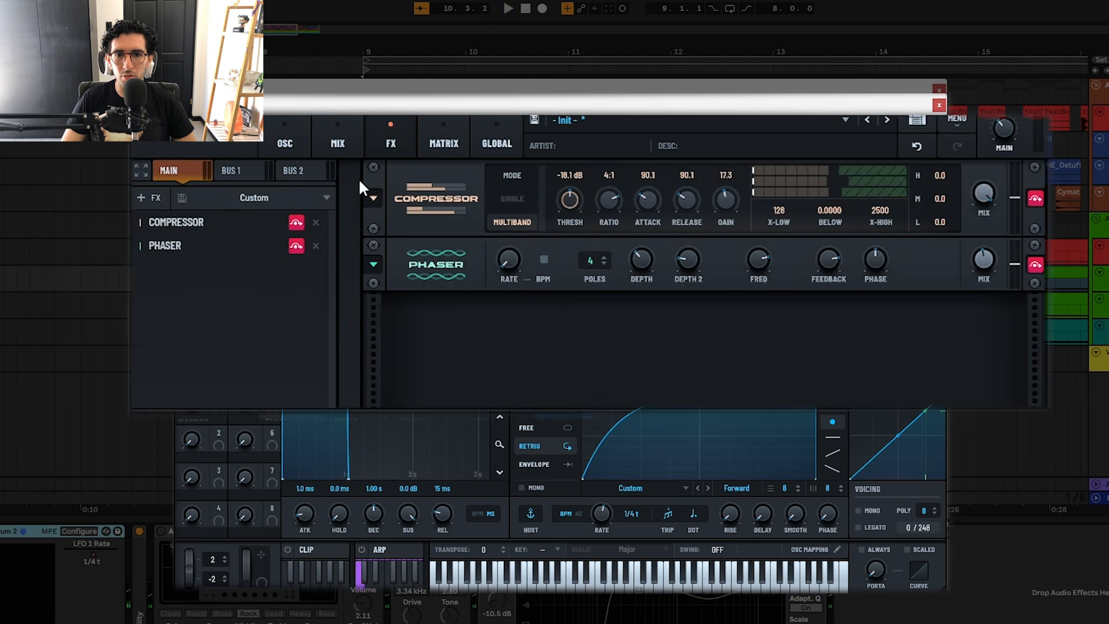
{"action": "left_click", "coordinate": [292, 222]}
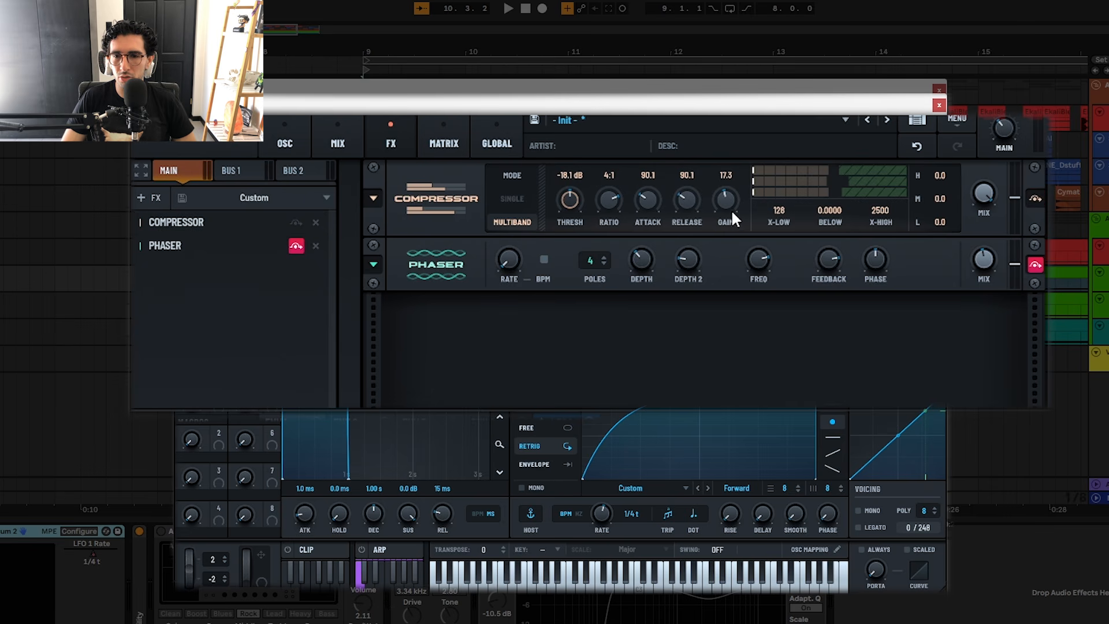
{"action": "left_click", "coordinate": [296, 246]}
{"action": "mouse_move", "coordinate": [763, 263]}
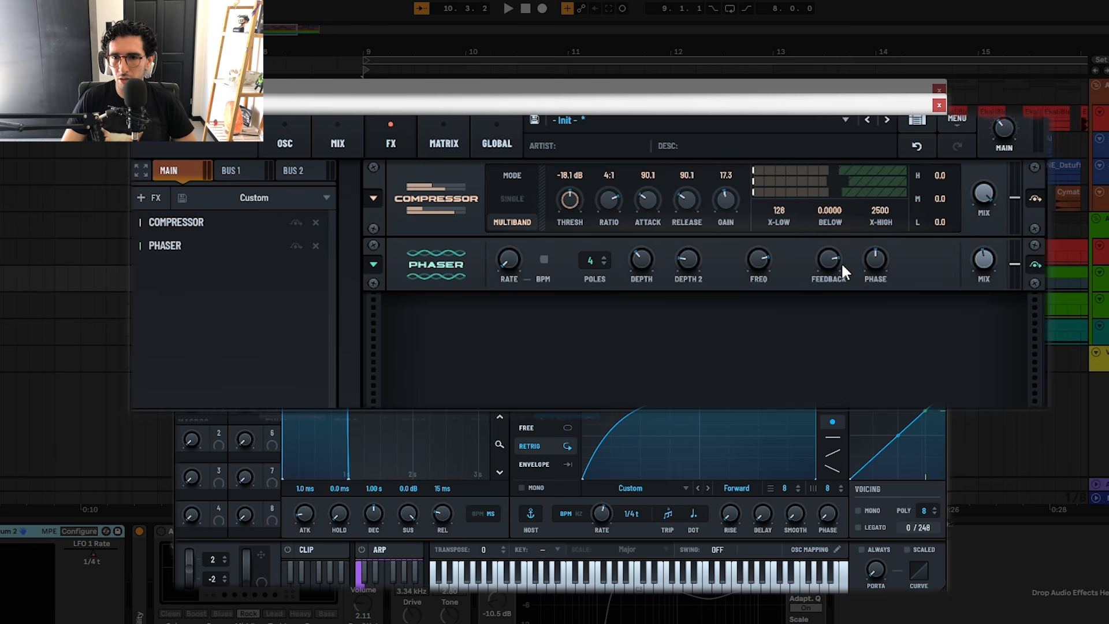
{"action": "mouse_move", "coordinate": [843, 267]}
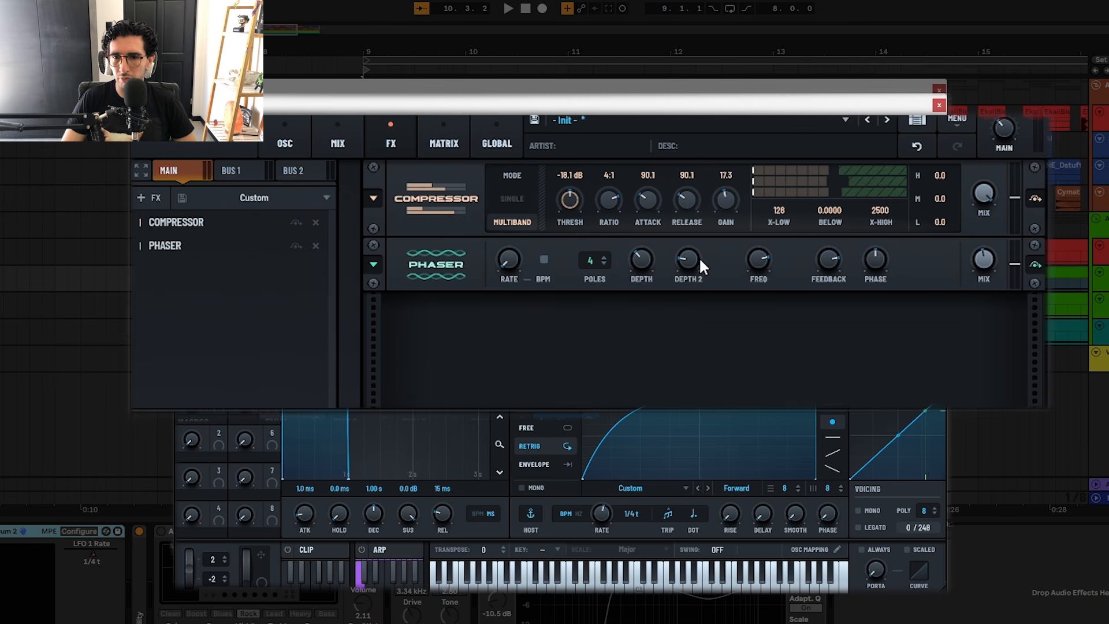
{"action": "mouse_move", "coordinate": [689, 258]}
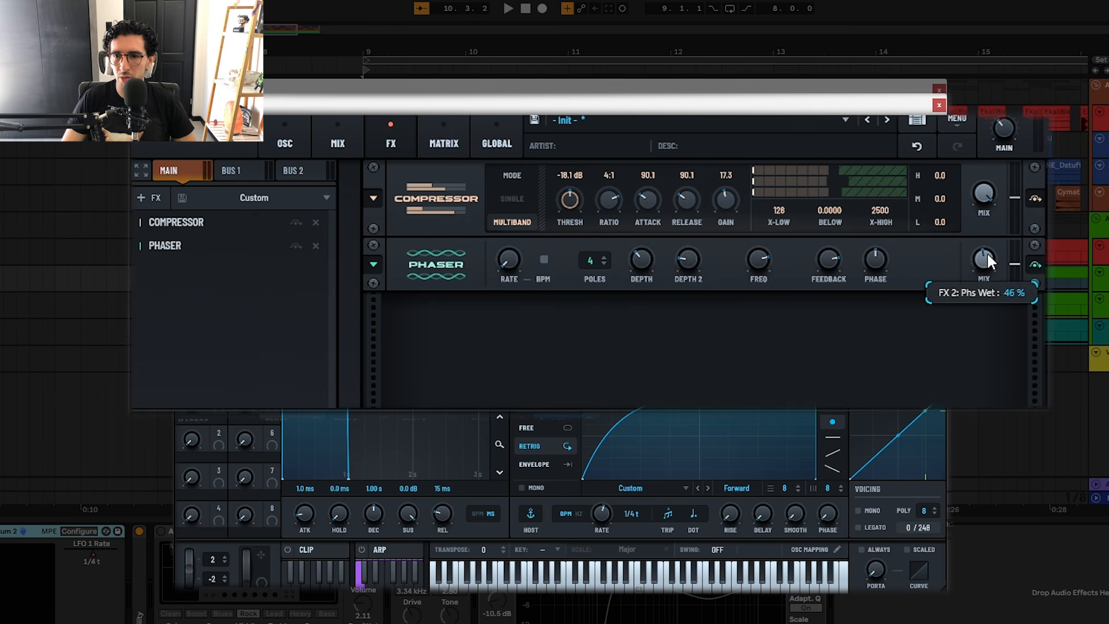
{"action": "key", "text": "space"}
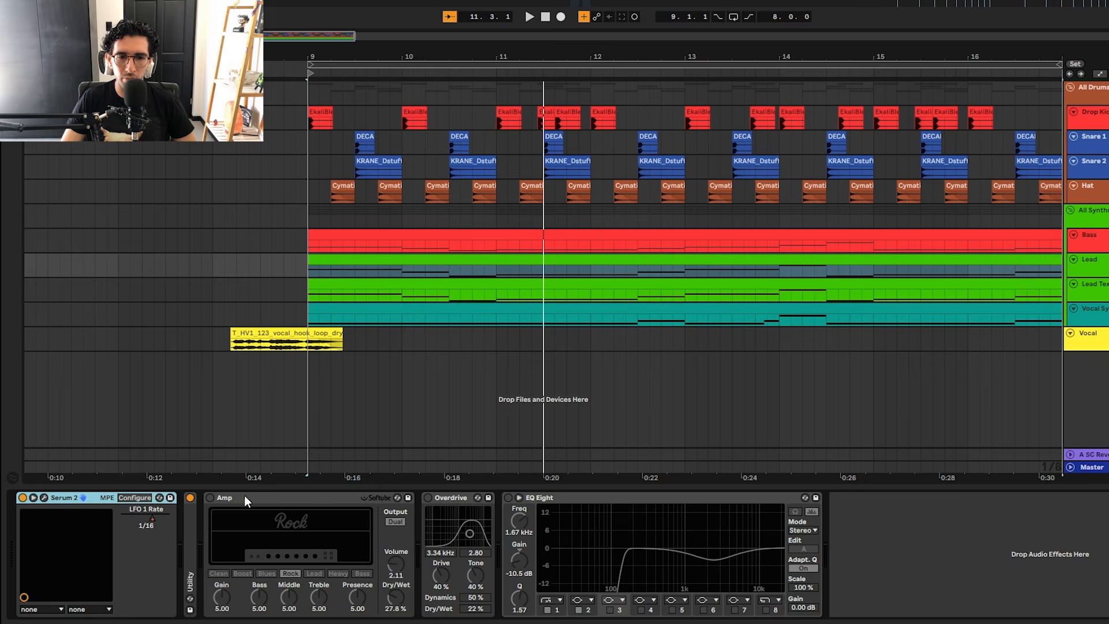
Step: Turn on the Lead track's Amp, Overdrive and EQ Eight one by one, playing the sound between changes
{"action": "left_click", "coordinate": [245, 496]}
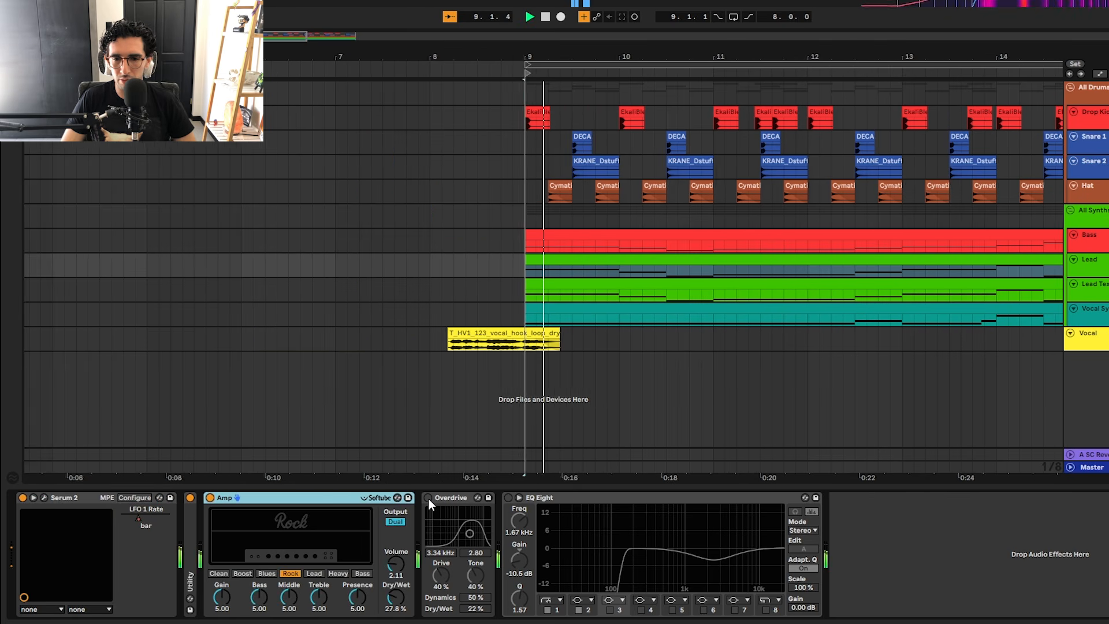
{"action": "left_click", "coordinate": [428, 497]}
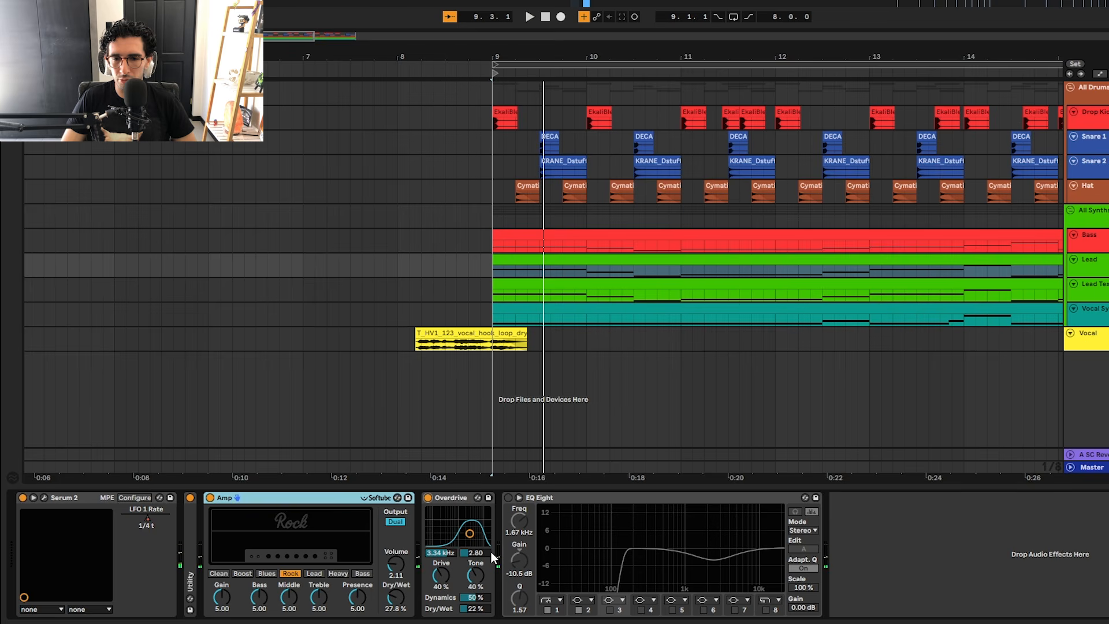
{"action": "key", "text": "space"}
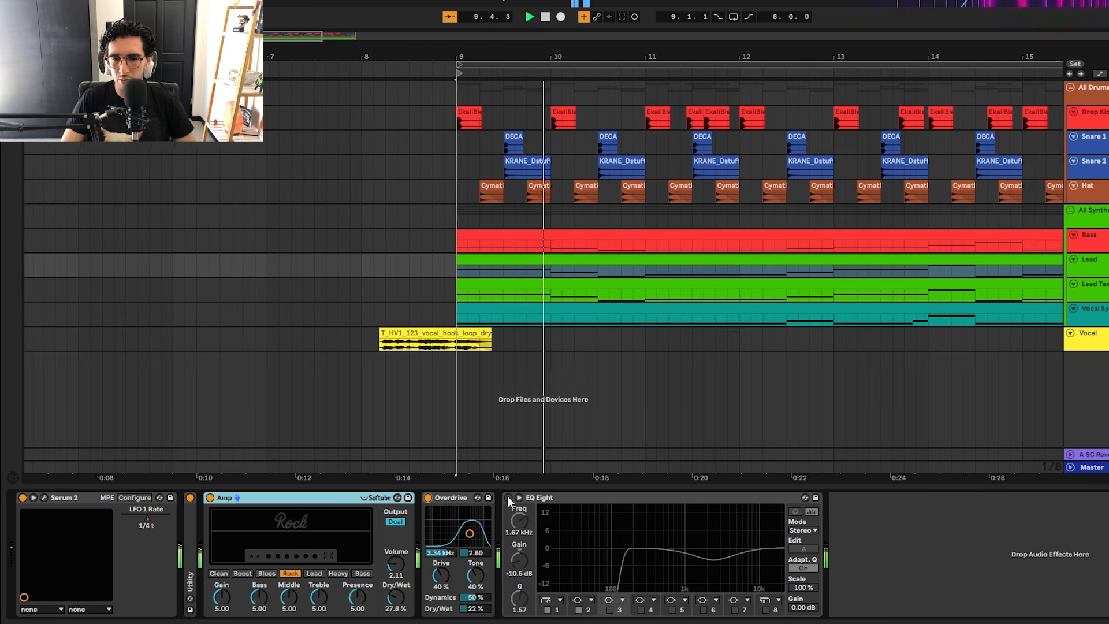
{"action": "left_click", "coordinate": [508, 495]}
{"action": "key", "text": "space"}
Step: Compare the Bass and Lead device chains, check bands 1 and 2 of the Lead's EQ Eight, and play the Lead
{"action": "left_click", "coordinate": [467, 234]}
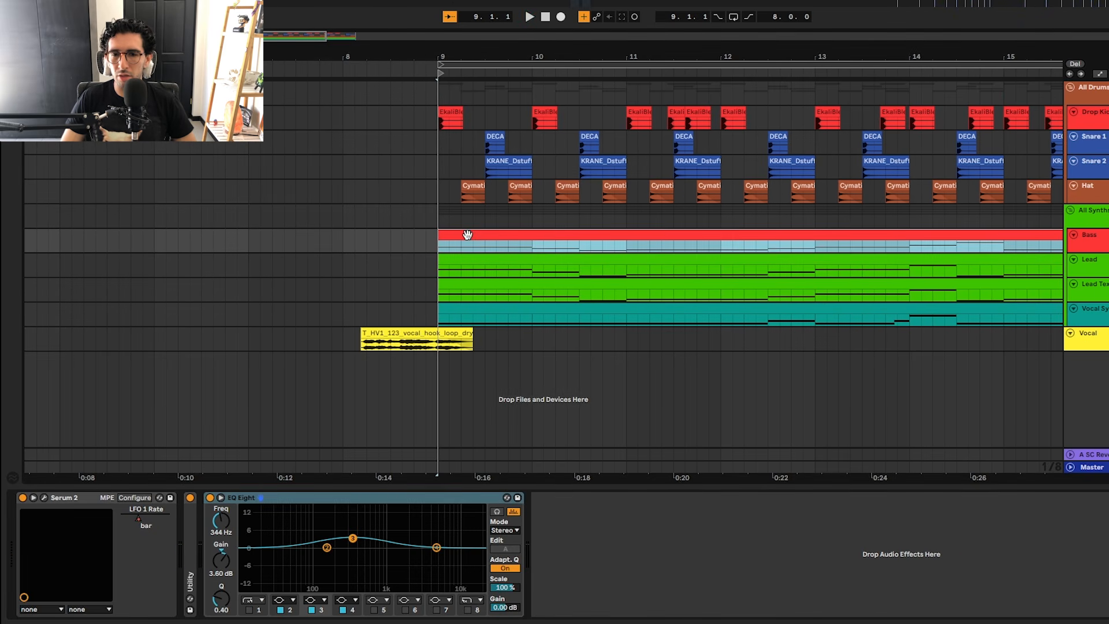
{"action": "left_click", "coordinate": [508, 262]}
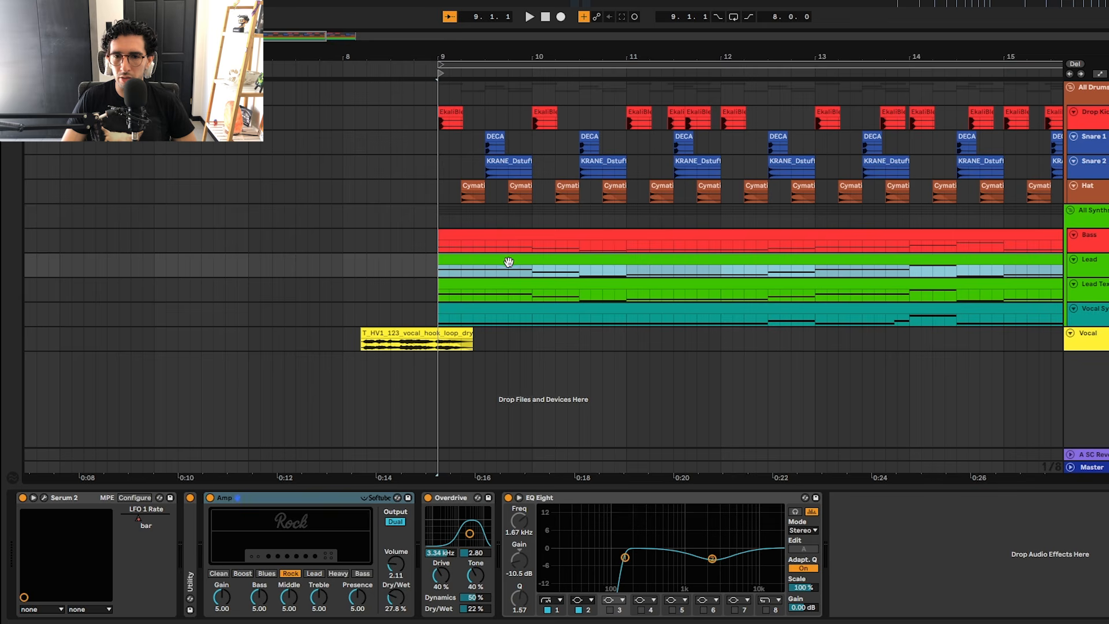
{"action": "left_click", "coordinate": [625, 557]}
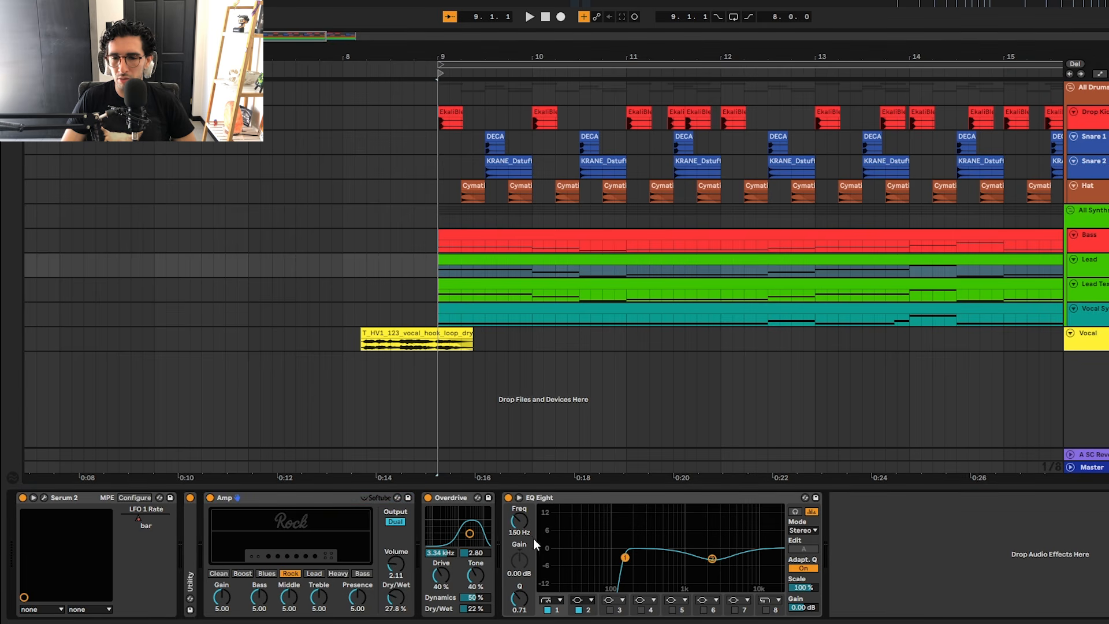
{"action": "left_click", "coordinate": [713, 559]}
{"action": "key", "text": "space"}
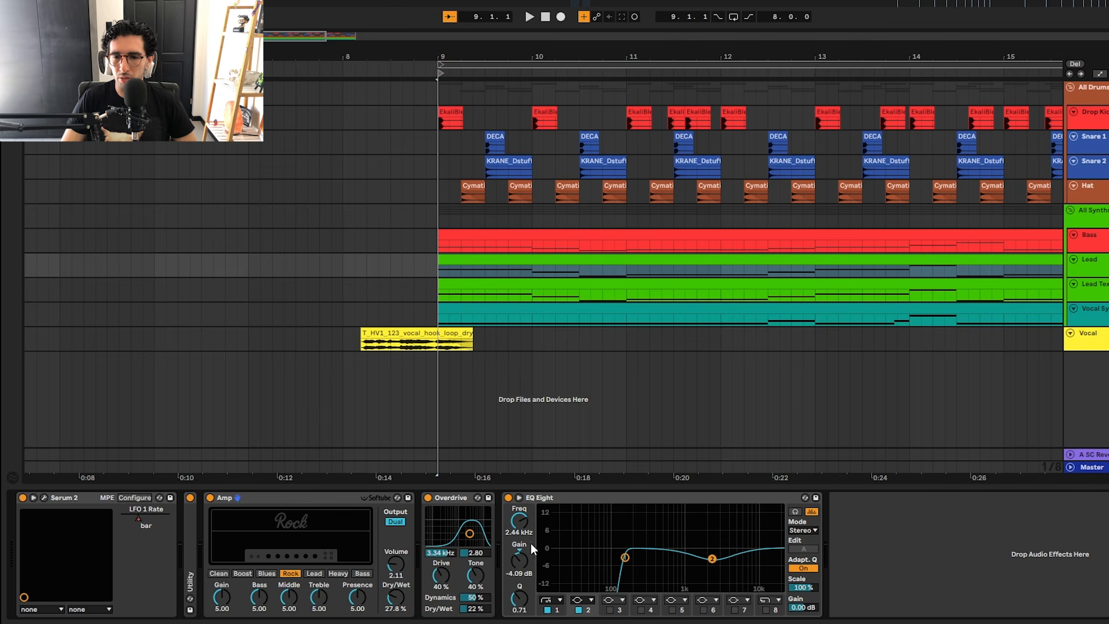
{"action": "key", "text": "space"}
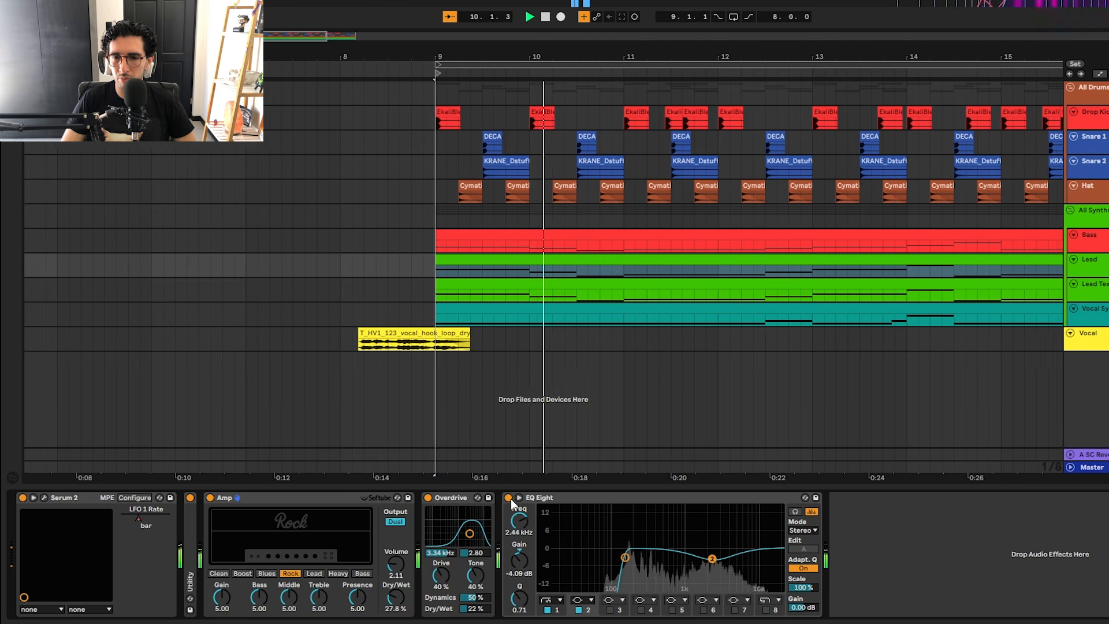
Step: Stop the Lead playback, select the Bass track at bar 9 and play it for comparison
{"action": "key", "text": "space"}
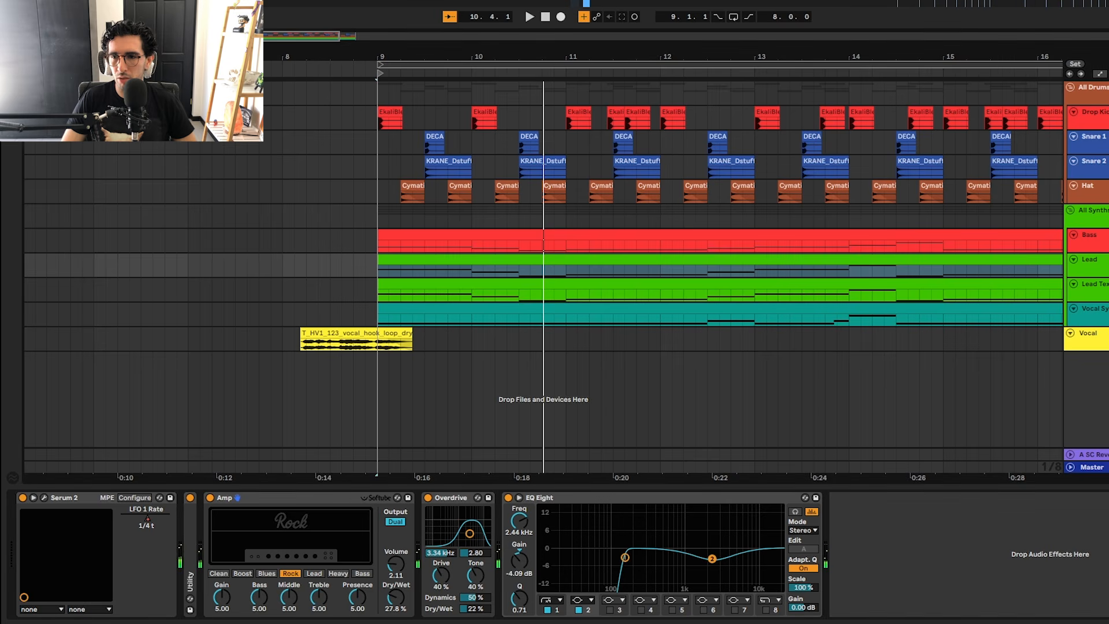
{"action": "left_click", "coordinate": [382, 237]}
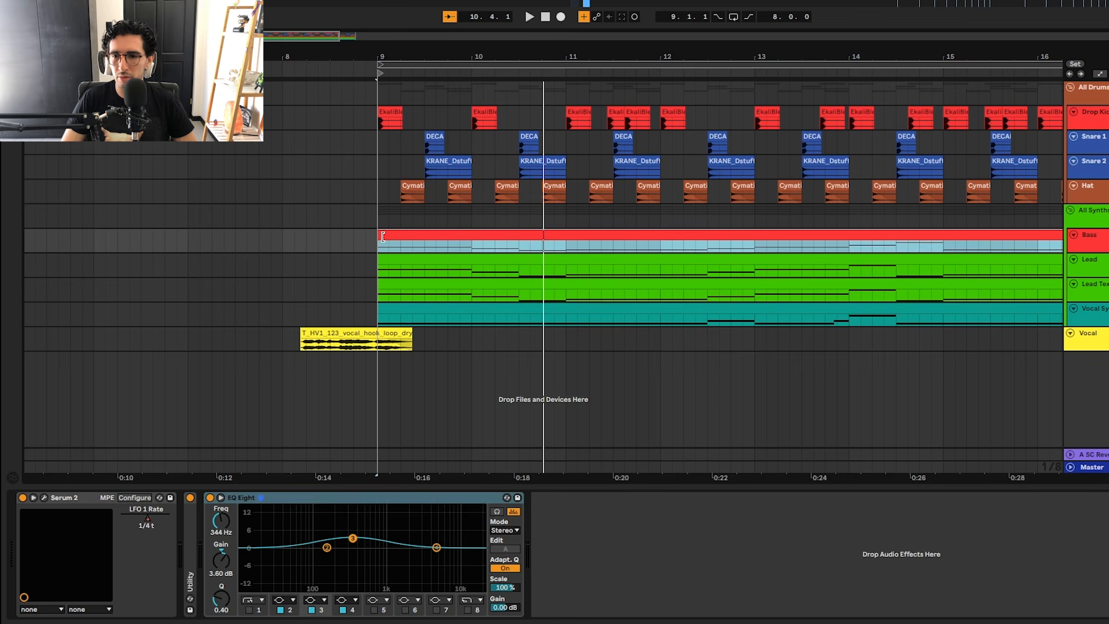
{"action": "key", "text": "space"}
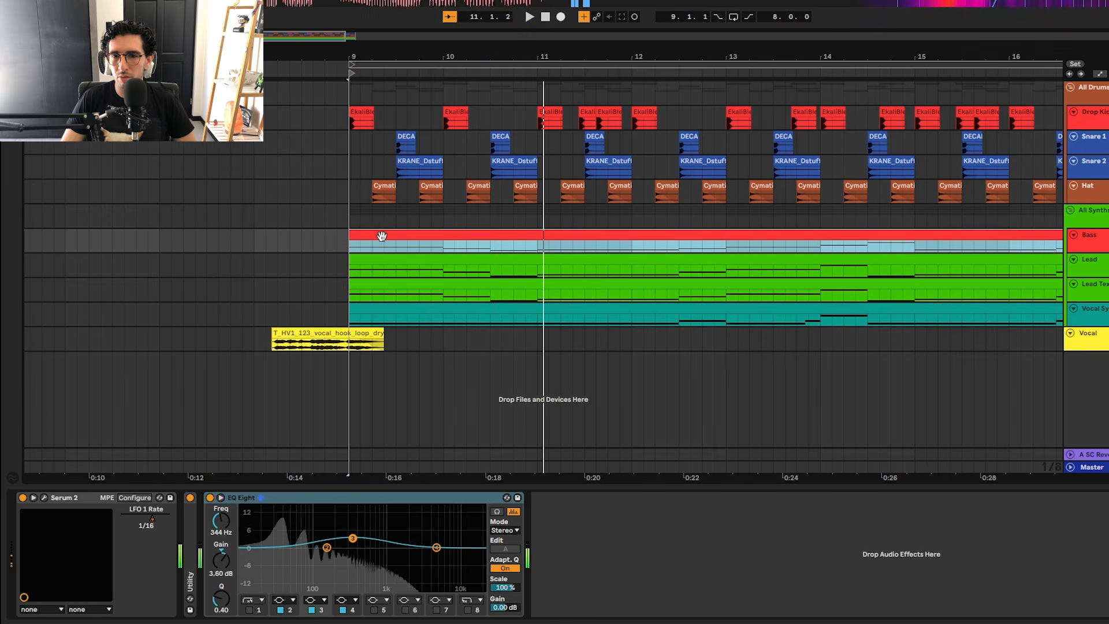
{"action": "key", "text": "space"}
Step: Show the Lead Texture track's device chain and play its clip from bar 9
{"action": "left_click", "coordinate": [449, 290]}
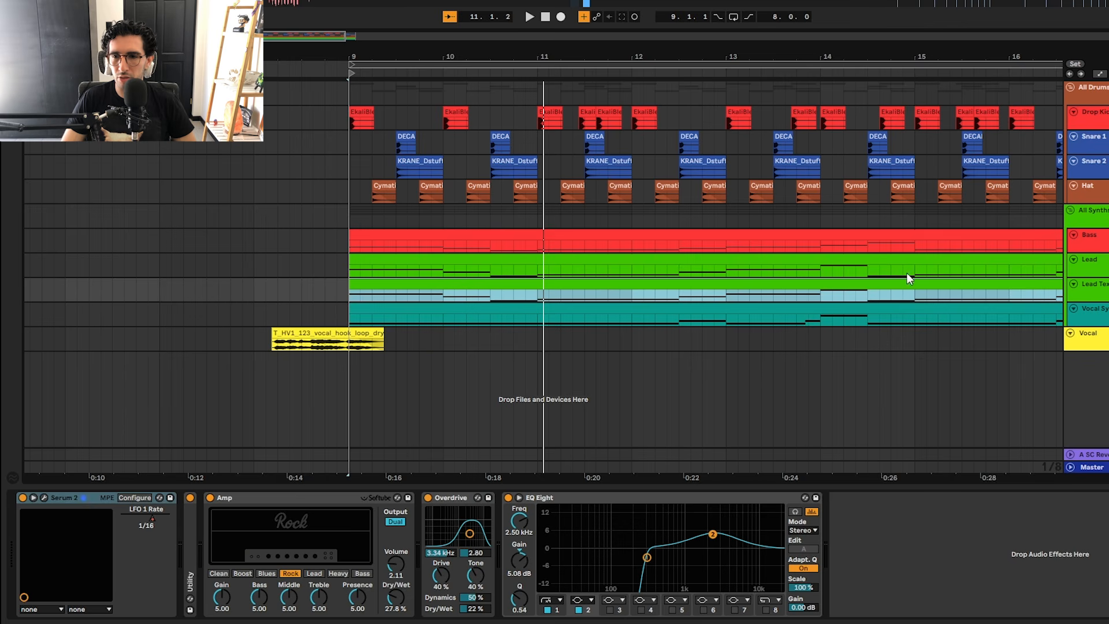
{"action": "left_click", "coordinate": [1102, 286]}
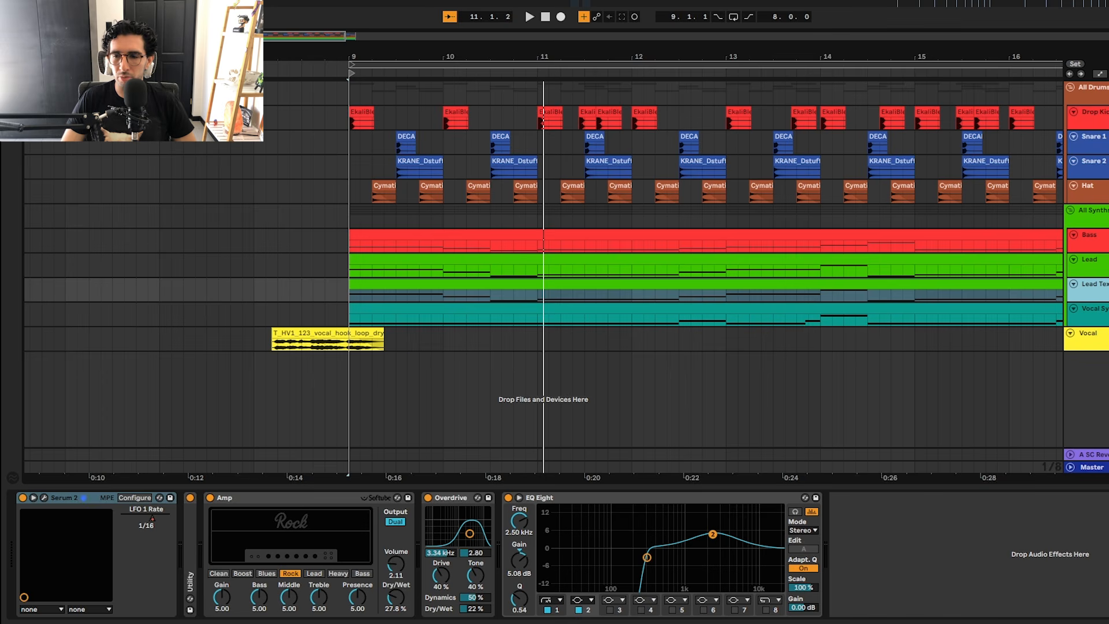
{"action": "left_click", "coordinate": [356, 286]}
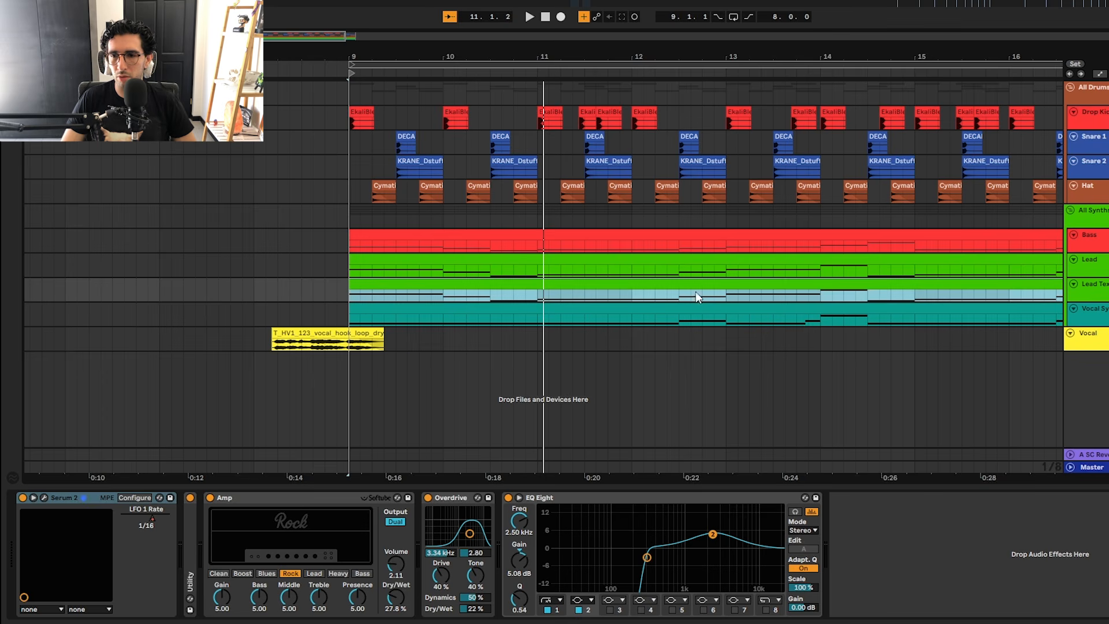
{"action": "key", "text": "space"}
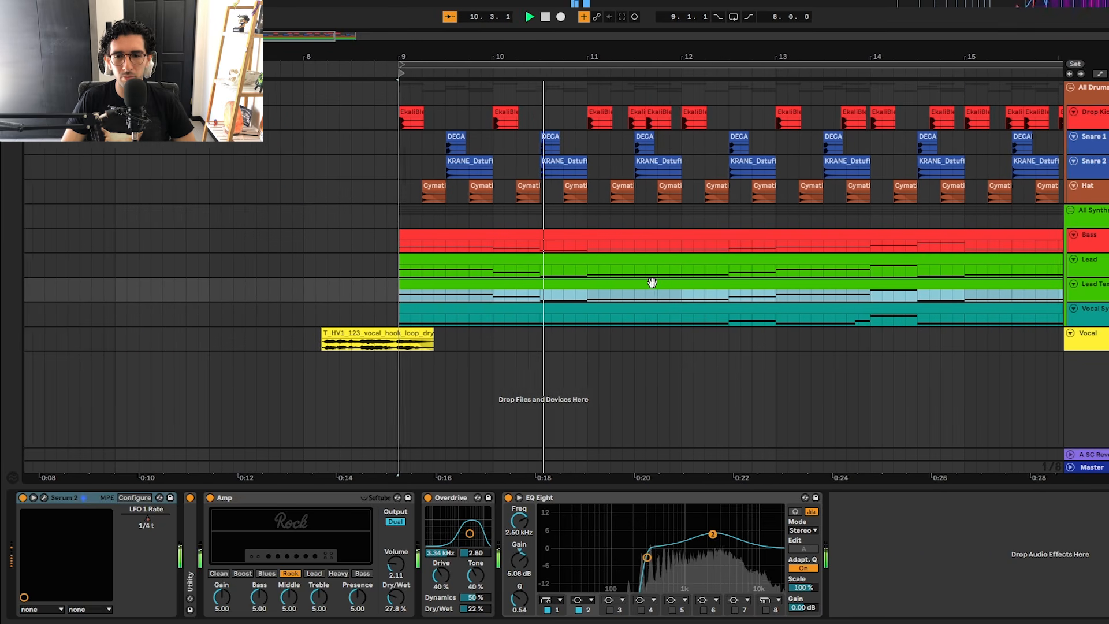
{"action": "key", "text": "space"}
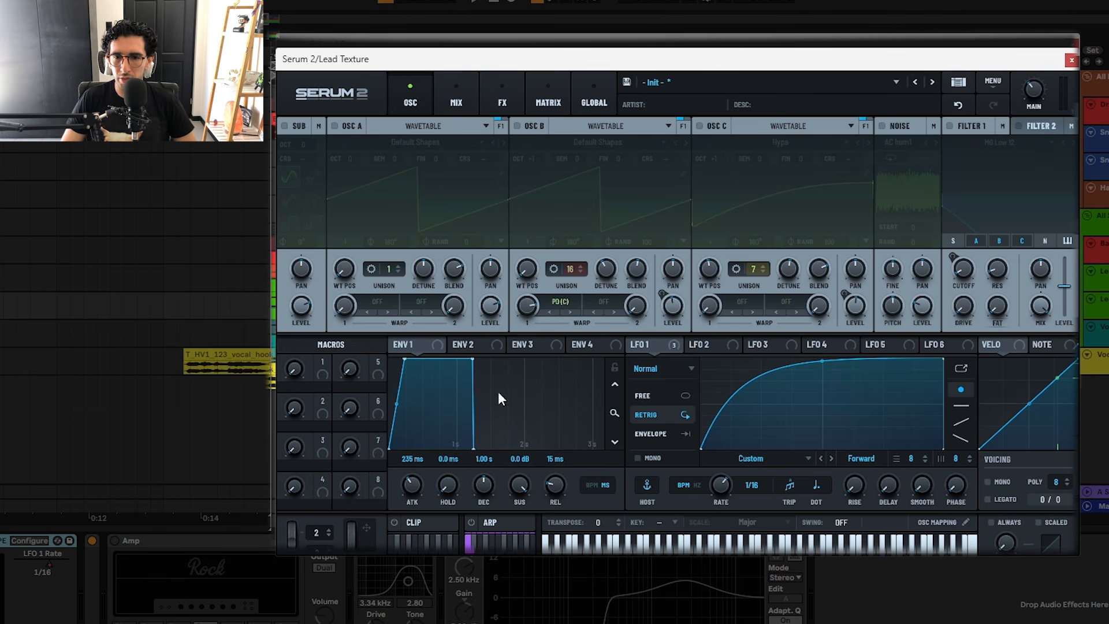
Step: Enable oscillators B and C and Filter 1 in the Lead Texture's Serum 2, checking the LFO 1 modulation targets
{"action": "left_click", "coordinate": [518, 126]}
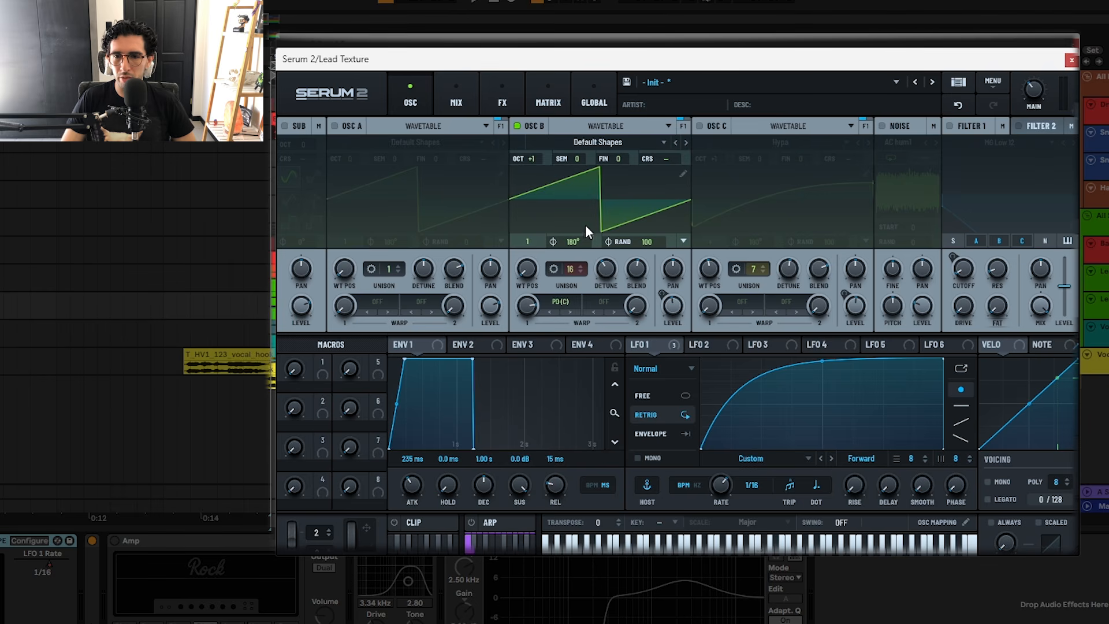
{"action": "left_click", "coordinate": [699, 126]}
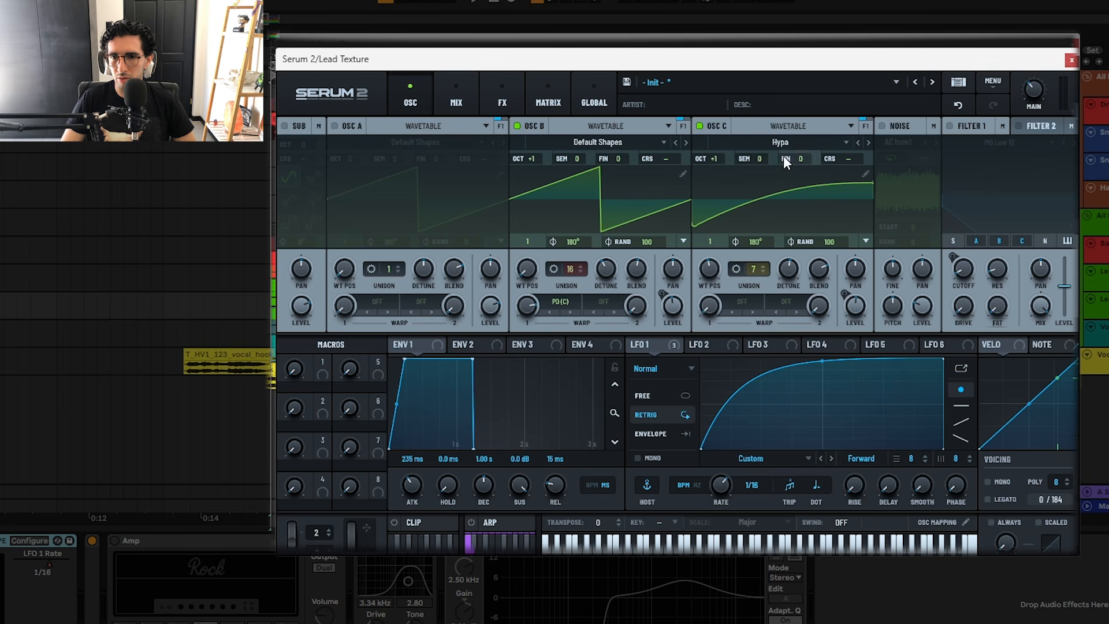
{"action": "left_click_drag", "start_coordinate": [677, 345], "coordinate": [808, 314]}
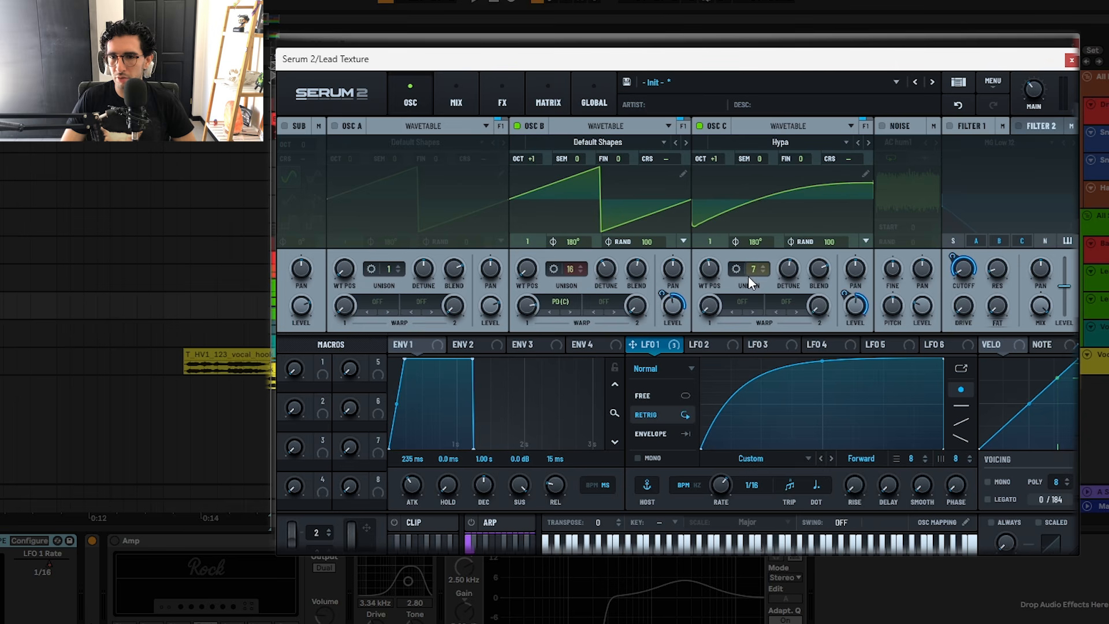
{"action": "left_click", "coordinate": [949, 125]}
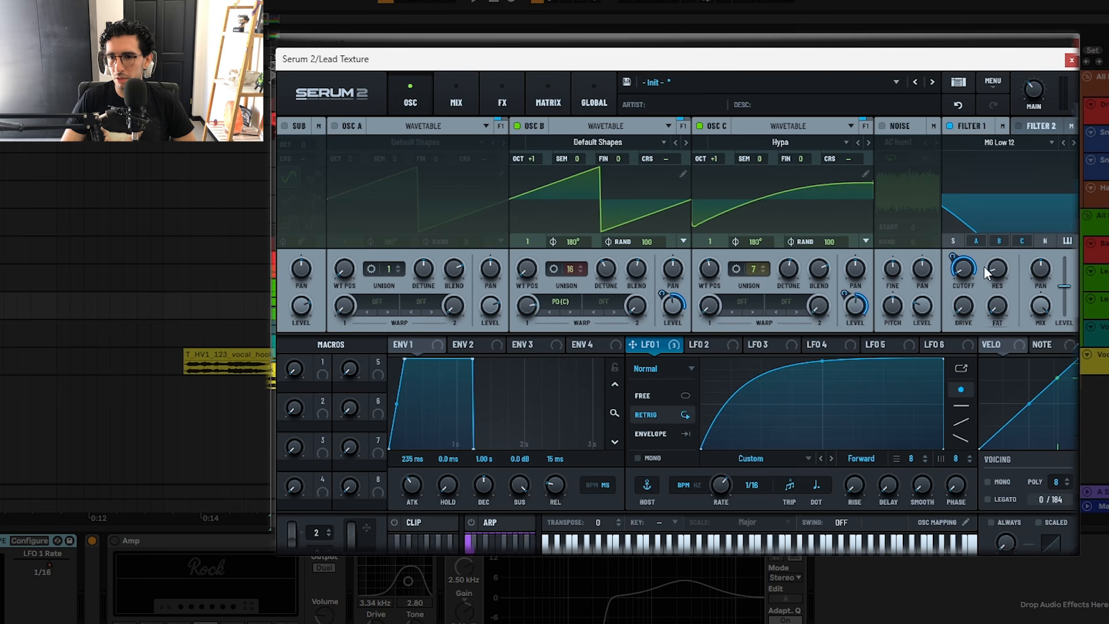
Step: Enable the Chorus, Compressor and Phaser in the Lead Texture's Serum 2 effects
{"action": "left_click", "coordinate": [490, 107]}
{"action": "left_click", "coordinate": [420, 172]}
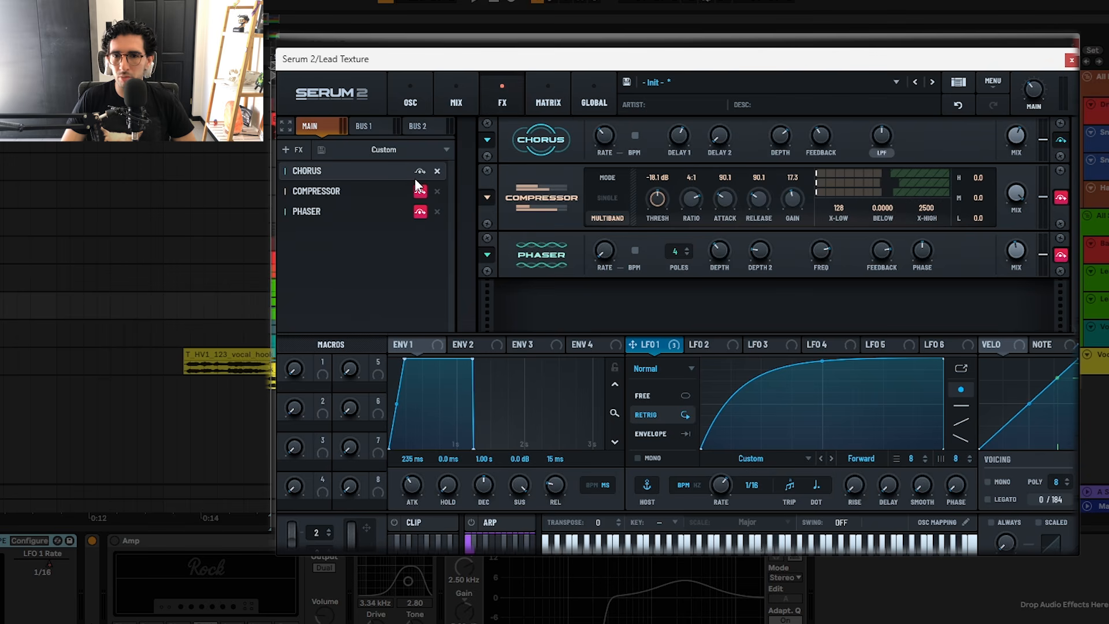
{"action": "left_click", "coordinate": [421, 191]}
{"action": "left_click", "coordinate": [421, 211]}
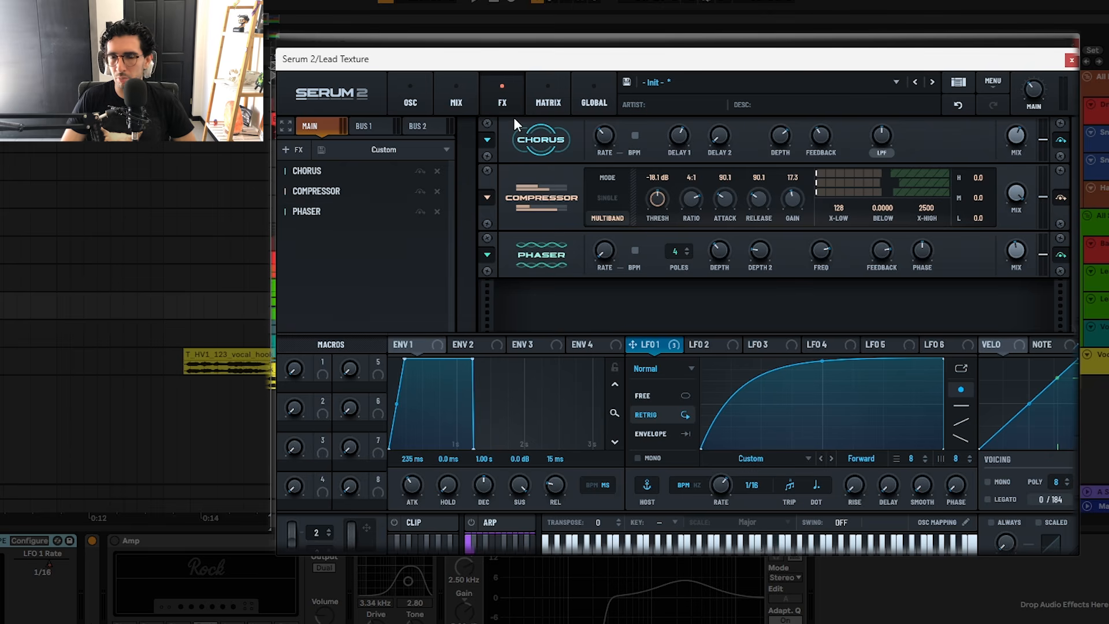
Step: Play the Lead Texture while viewing Serum 2's mixer and oscillators, stop playback and close the synth window
{"action": "left_click", "coordinate": [450, 94]}
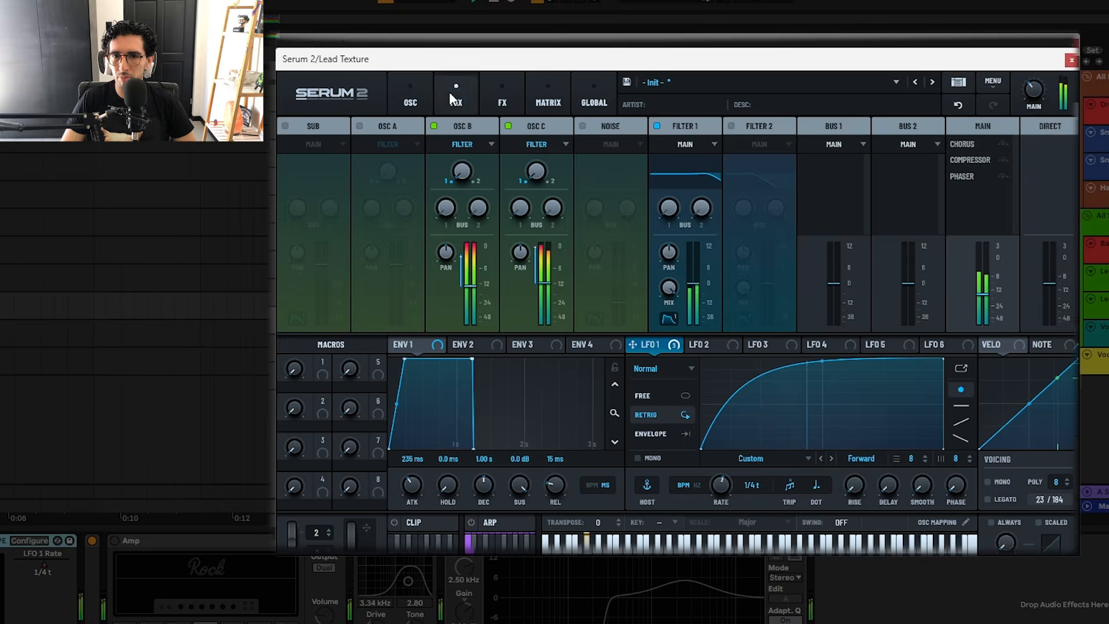
{"action": "left_click", "coordinate": [417, 96]}
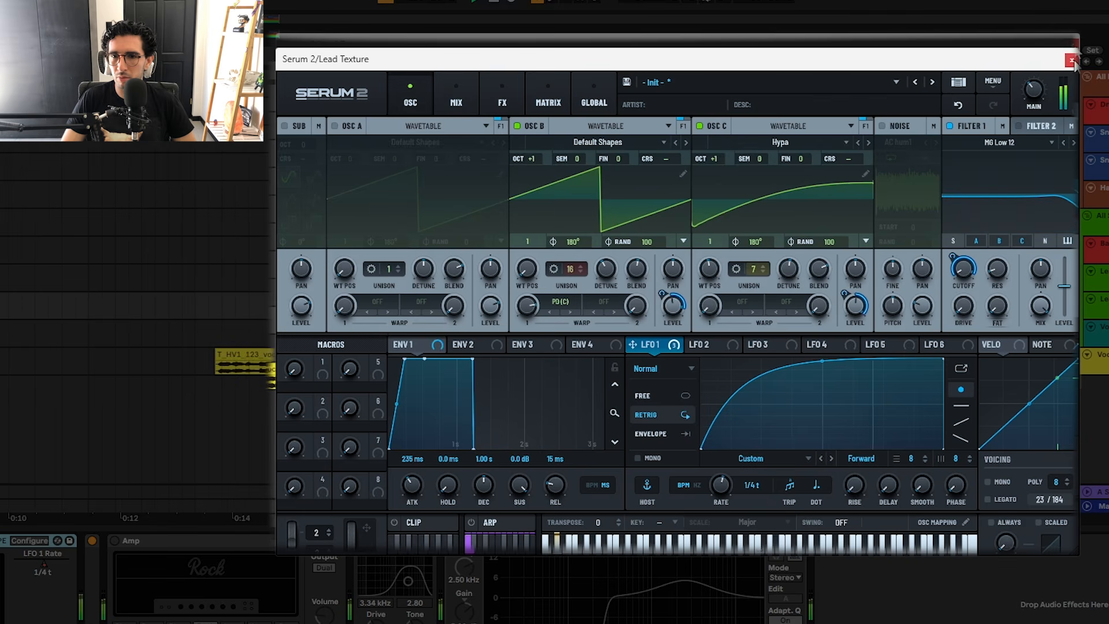
{"action": "key", "text": "space"}
{"action": "left_click", "coordinate": [1071, 60]}
Step: Turn on the Amp, Overdrive and EQ Eight devices on the Lead Texture track
{"action": "left_click", "coordinate": [210, 496]}
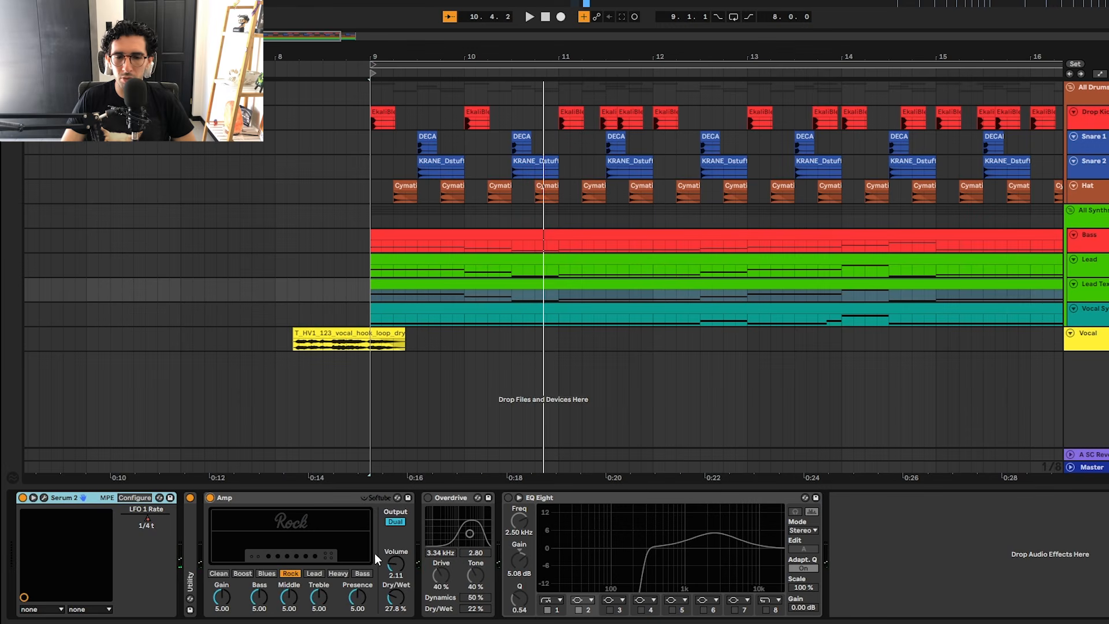
{"action": "left_click", "coordinate": [428, 497]}
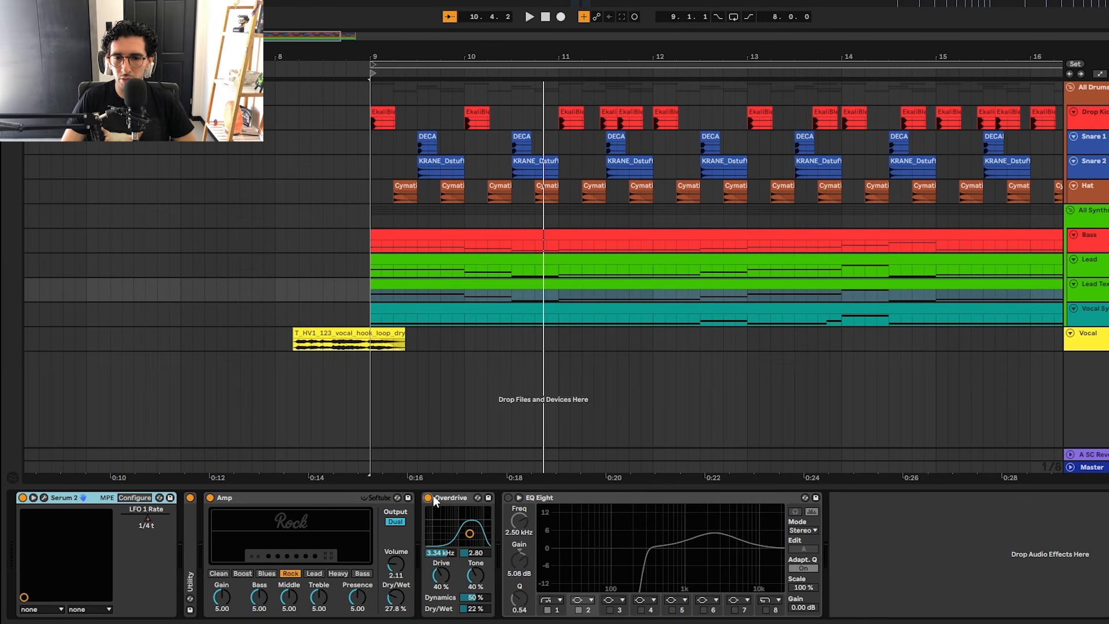
{"action": "left_click", "coordinate": [508, 497]}
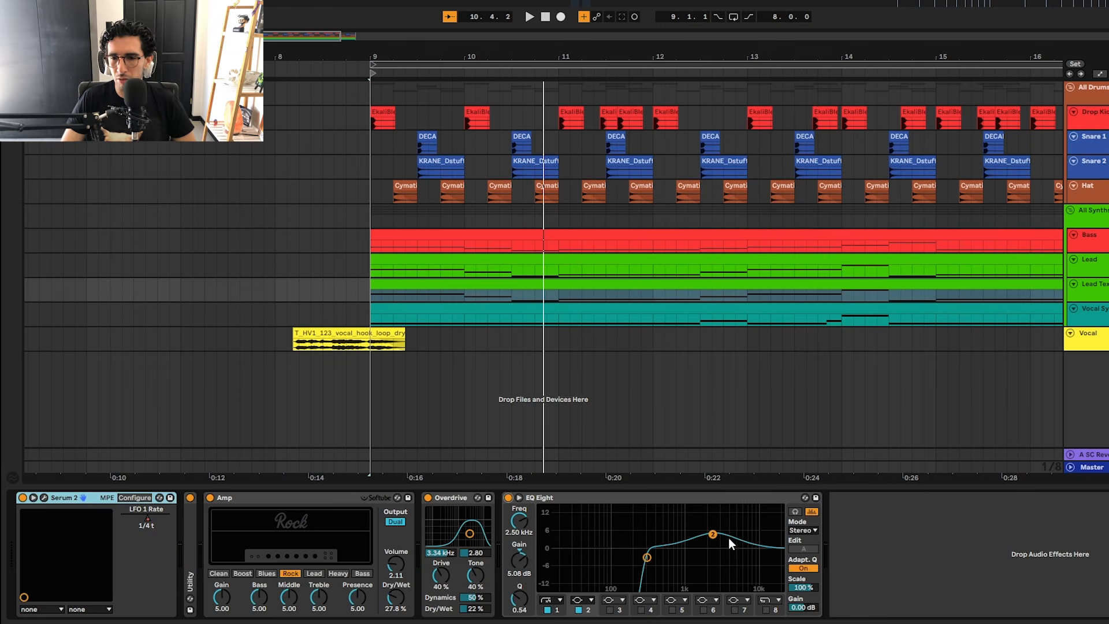
{"action": "key", "text": "space"}
Step: Compare band 2 of the EQ Eight on the Lead and Lead Texture tracks, and play the Lead Texture
{"action": "left_click", "coordinate": [598, 271]}
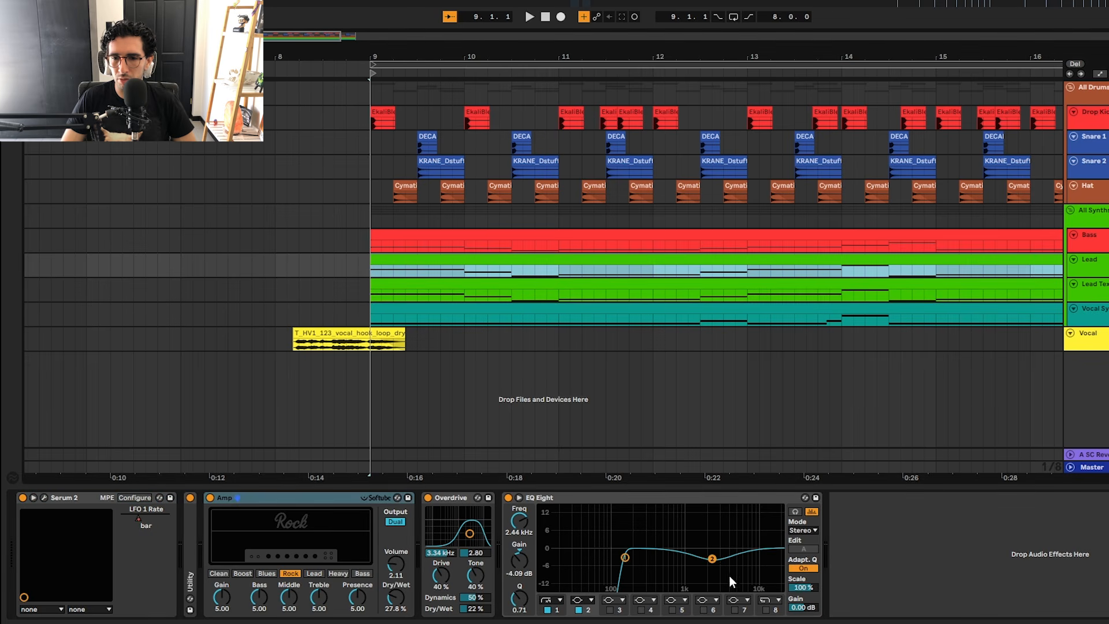
{"action": "left_click", "coordinate": [709, 559]}
{"action": "left_click", "coordinate": [619, 284]}
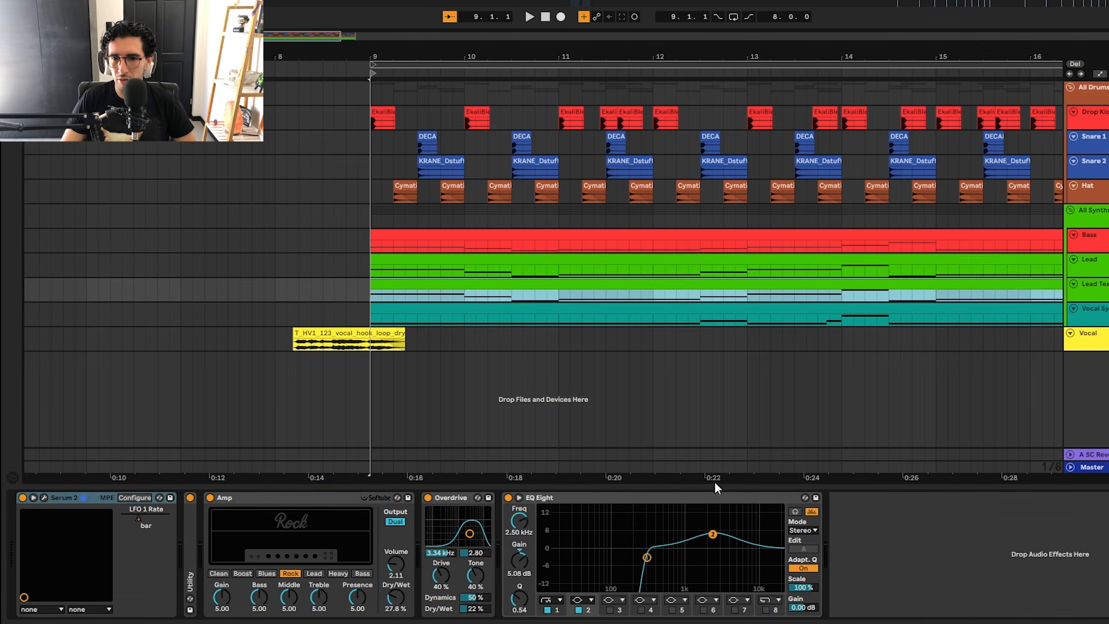
{"action": "key", "text": "space"}
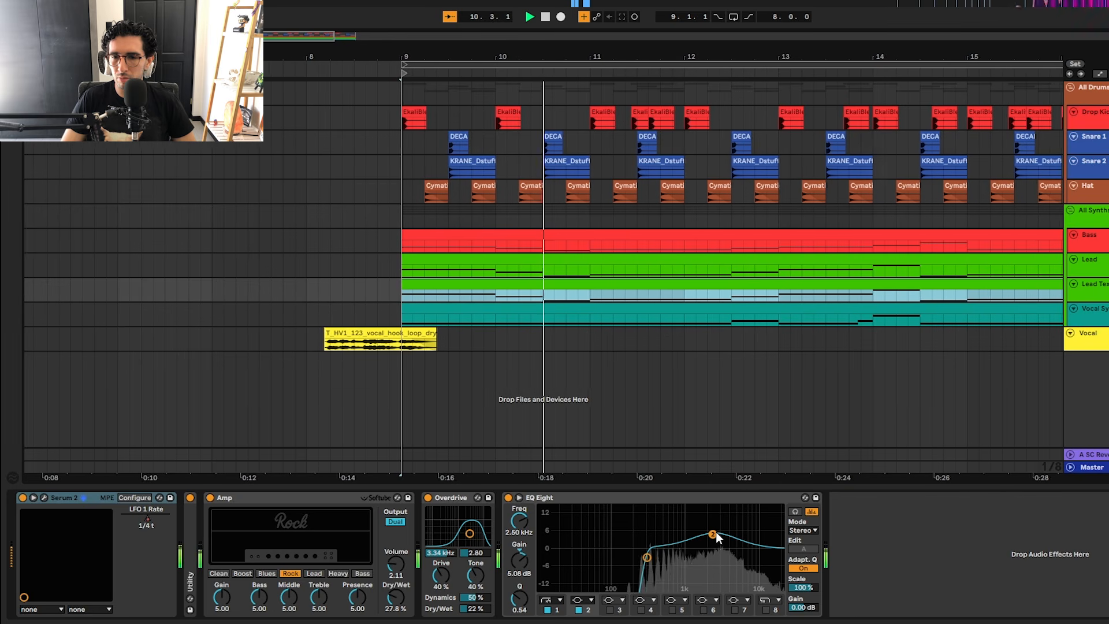
{"action": "key", "text": "space"}
Step: Select the Bass, Lead and Lead Texture tracks together and play the layered synths from bar 9
{"action": "left_click", "coordinate": [1102, 243]}
{"action": "left_click", "coordinate": [1105, 290], "text": "shift"}
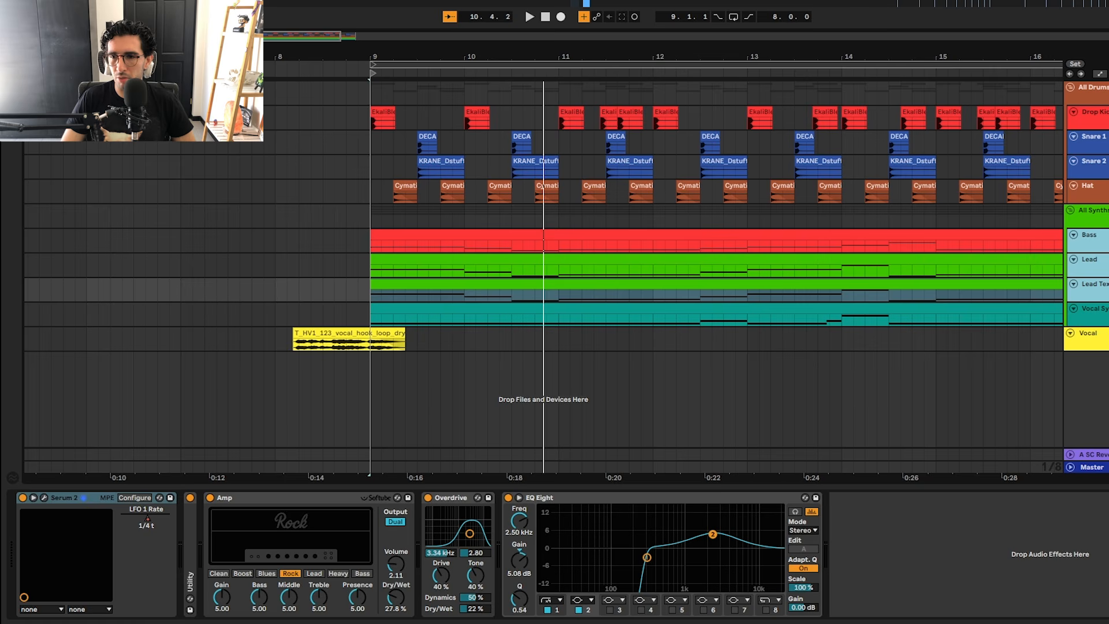
{"action": "left_click", "coordinate": [365, 239]}
{"action": "key", "text": "space"}
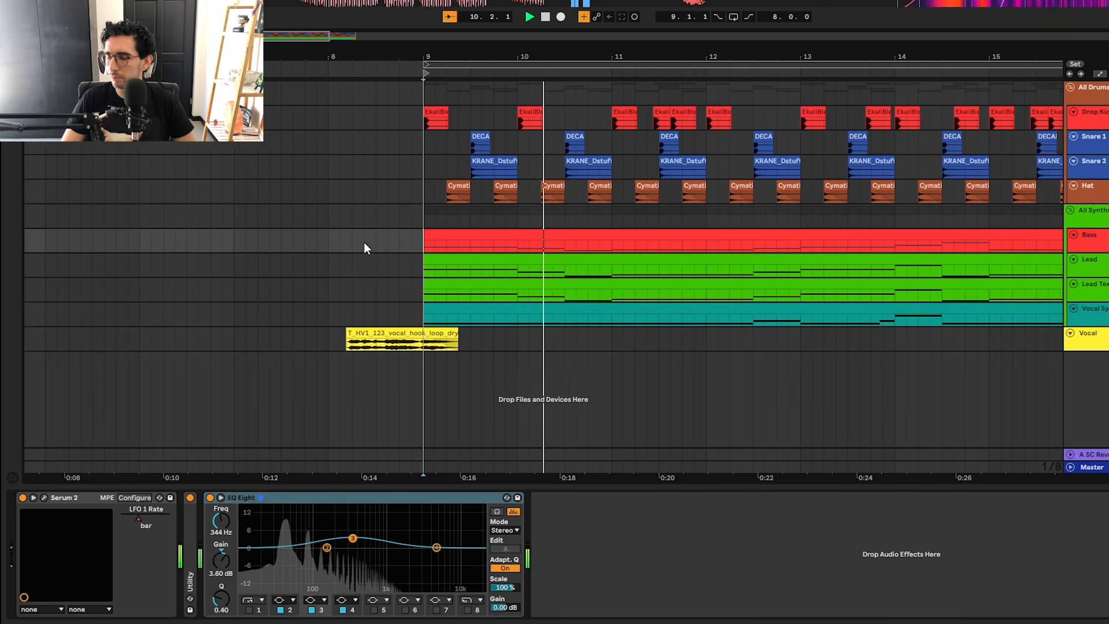
{"action": "key", "text": "space"}
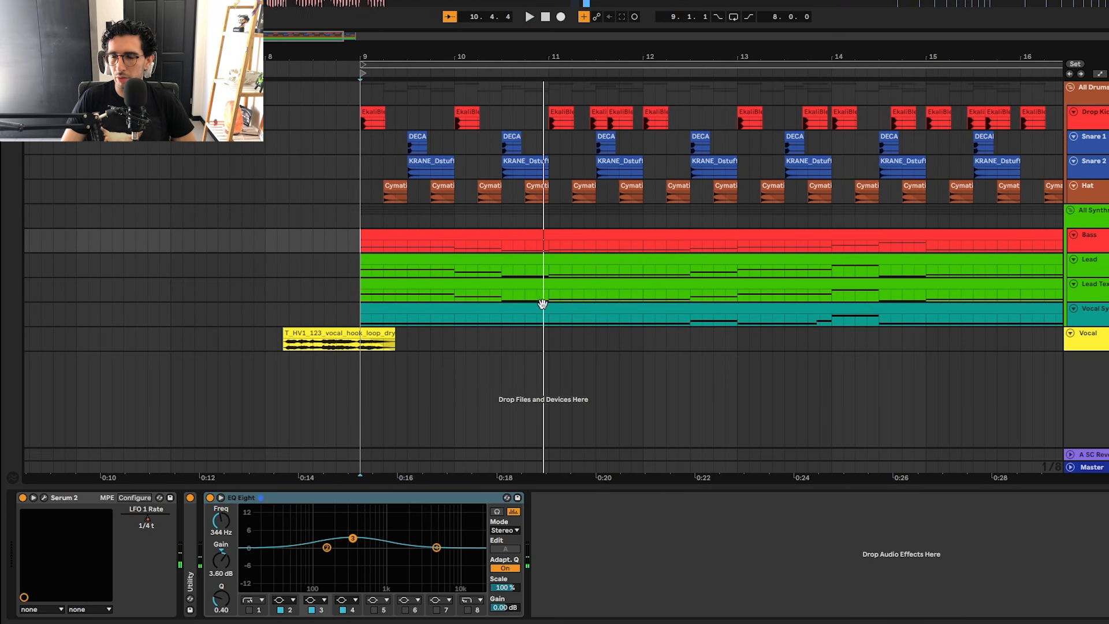
Step: Show the All Synths group's sidechain and Auto Pan devices, play the group from bar 9 and stop
{"action": "left_click", "coordinate": [356, 215]}
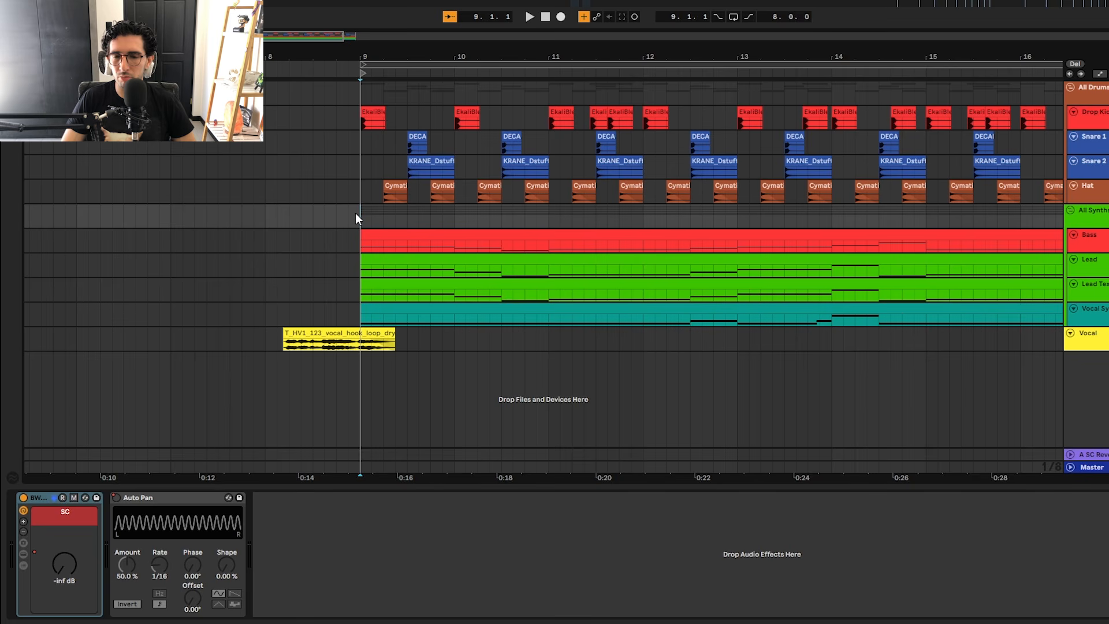
{"action": "key", "text": "space"}
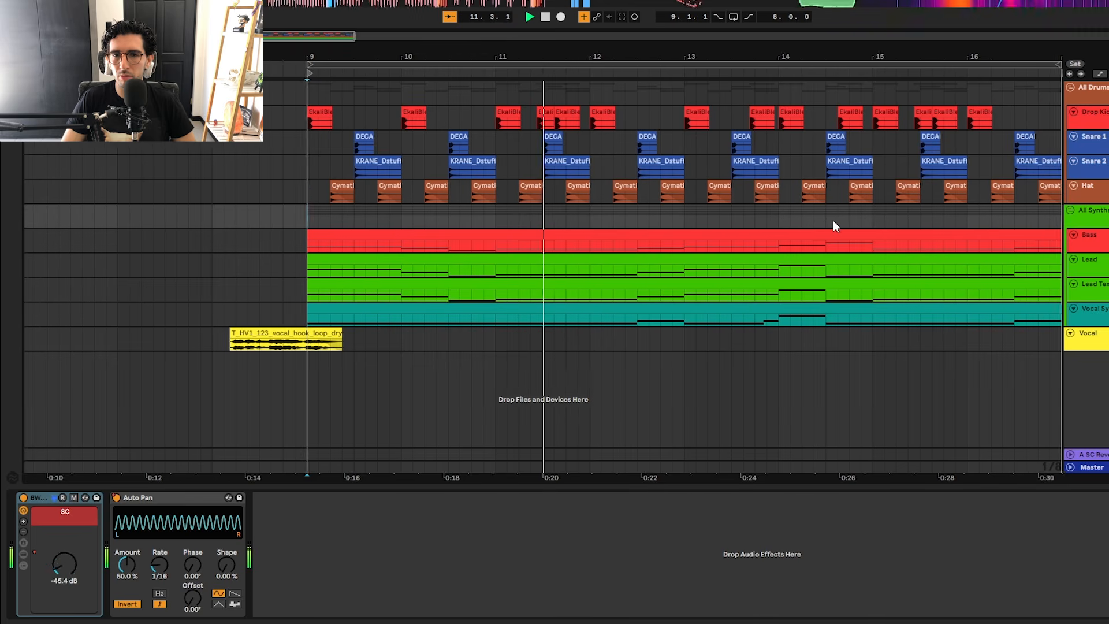
{"action": "key", "text": "space"}
{"action": "left_click", "coordinate": [248, 200]}
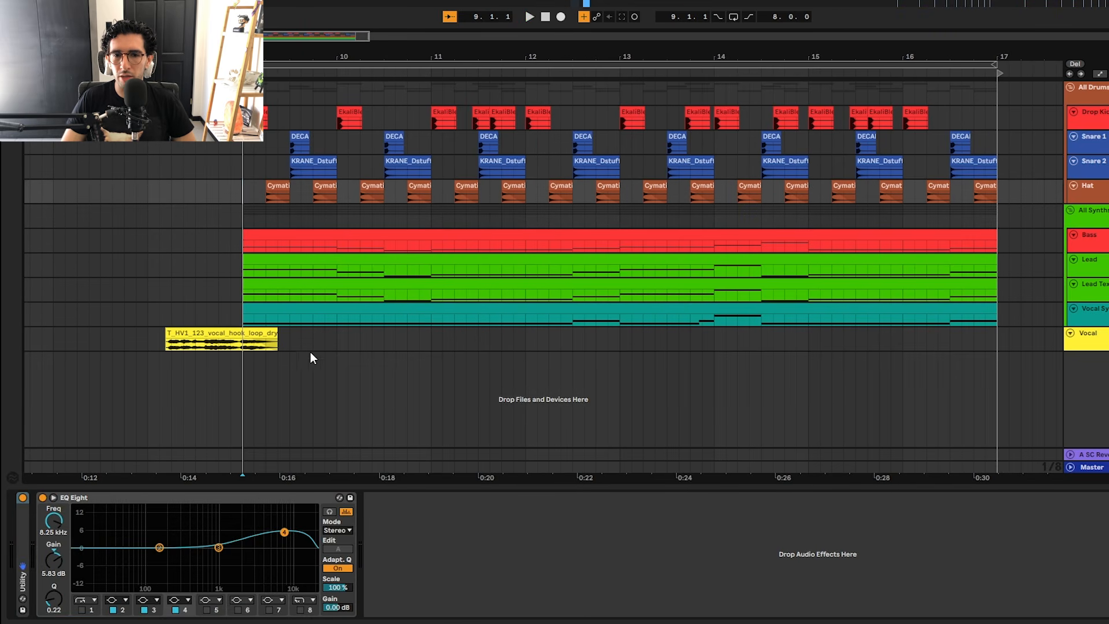
Step: Inspect the Vocal Synth, All Synths and Vocal device chains, and check the notes in the Vocal Synth's MIDI clip
{"action": "left_click", "coordinate": [388, 304]}
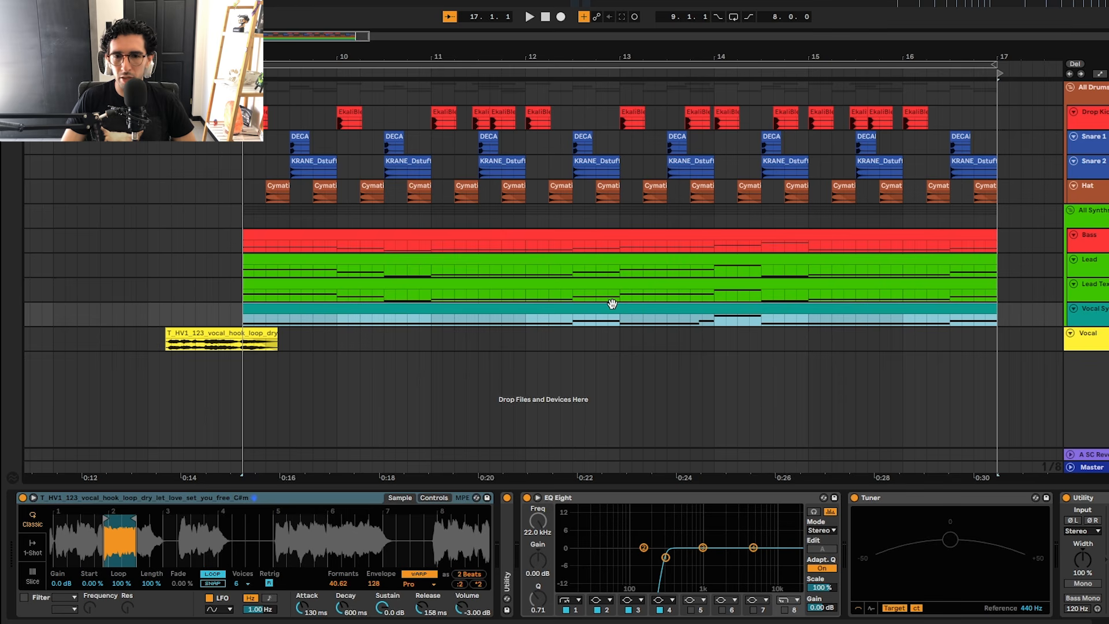
{"action": "left_click", "coordinate": [247, 212]}
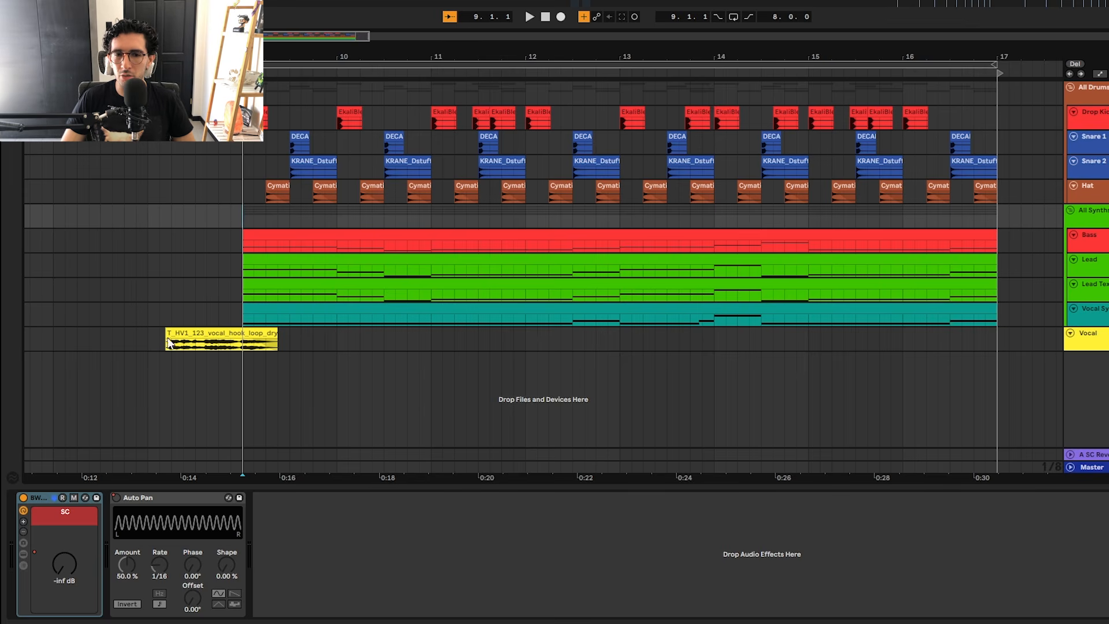
{"action": "left_click", "coordinate": [1080, 345]}
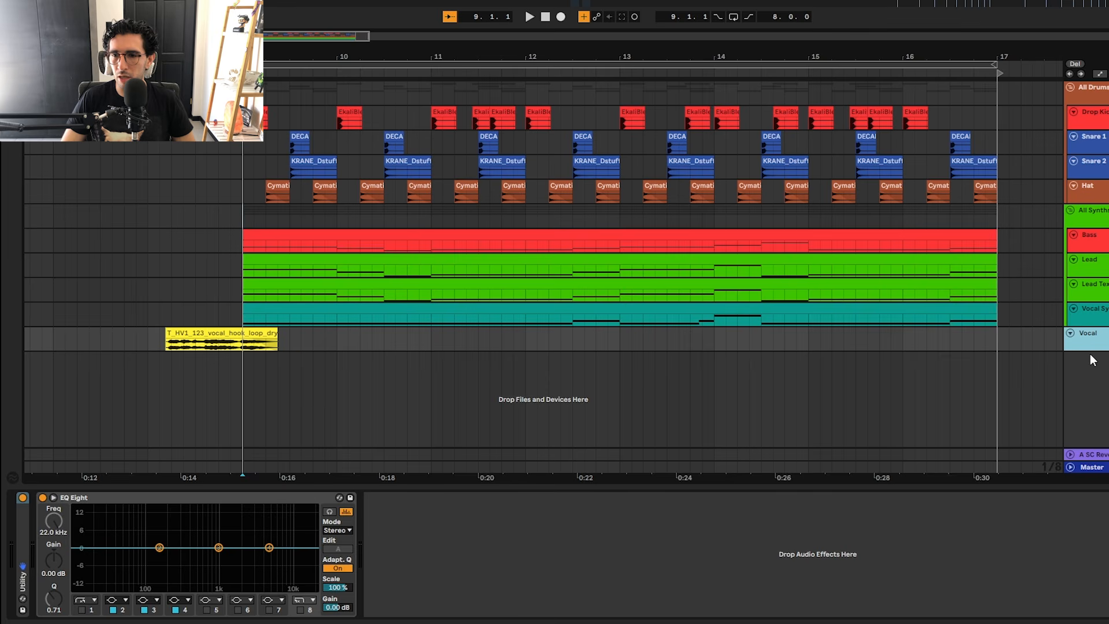
{"action": "double_click", "coordinate": [321, 307]}
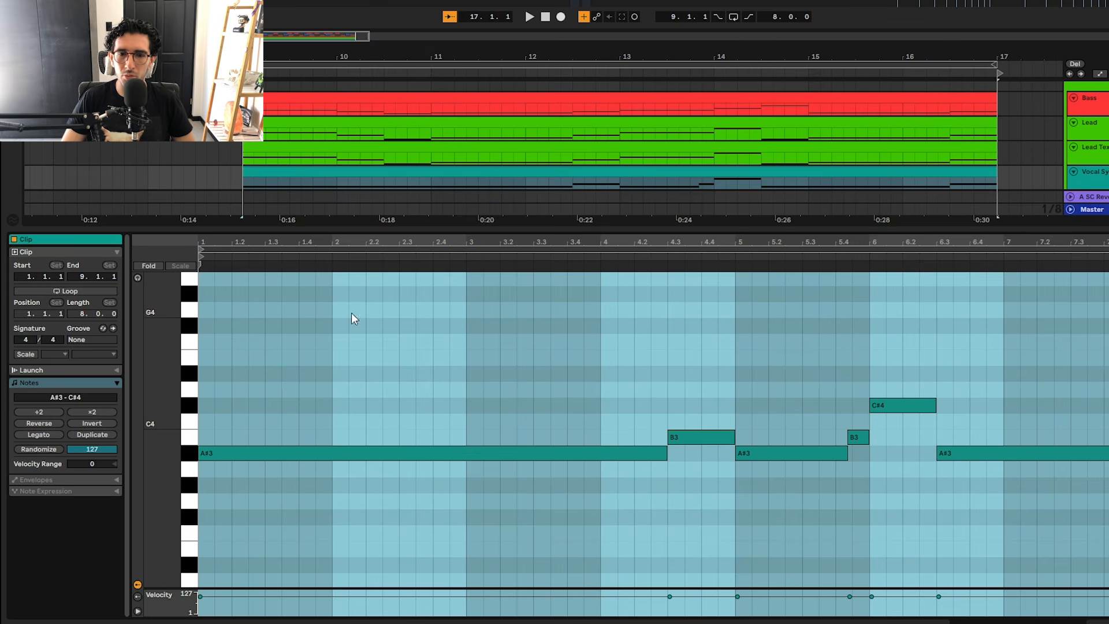
{"action": "key", "text": "shift+Tab"}
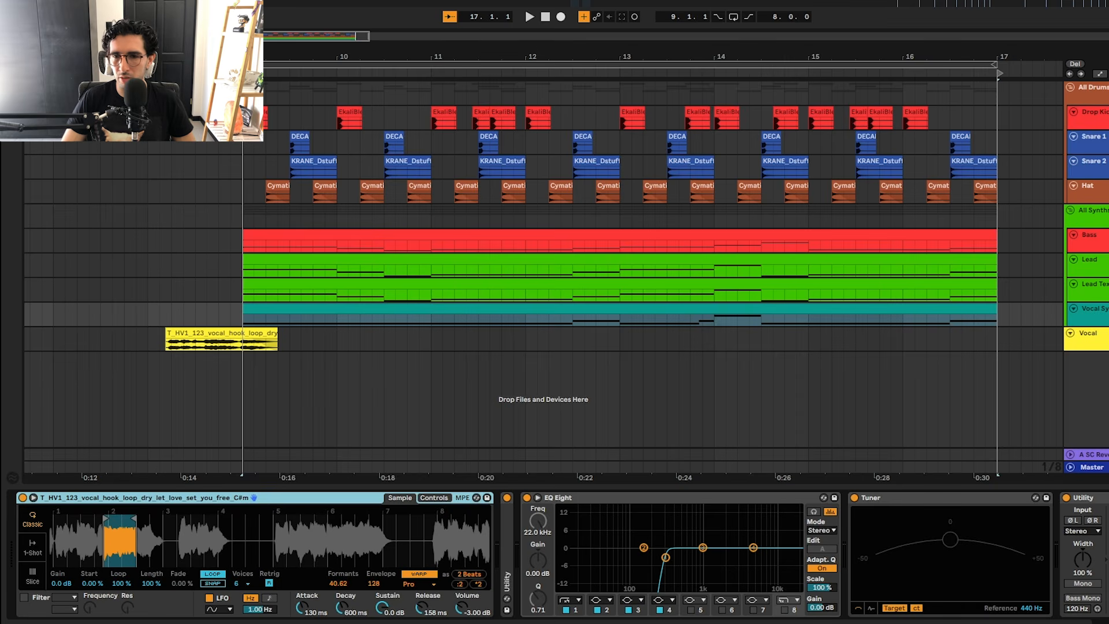
Step: Switch between the Vocal and Vocal Synth tracks, and enlarge the Vocal track's height to show its clip waveform
{"action": "left_click", "coordinate": [1095, 337]}
{"action": "left_click", "coordinate": [1094, 313]}
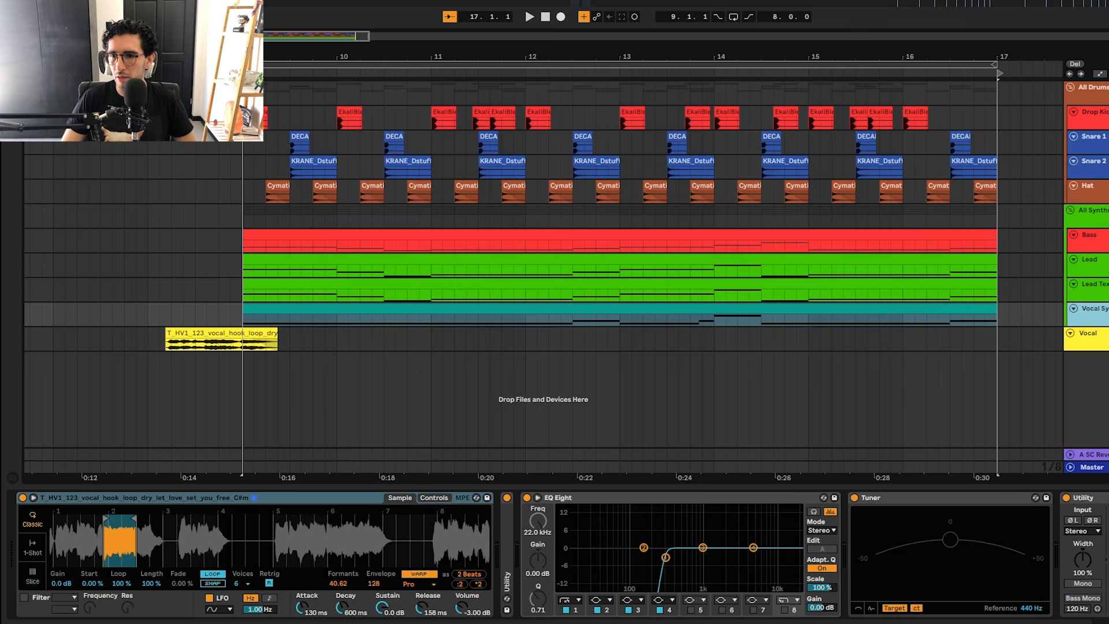
{"action": "left_click", "coordinate": [1095, 341]}
{"action": "left_click_drag", "start_coordinate": [1105, 350], "coordinate": [1105, 386]}
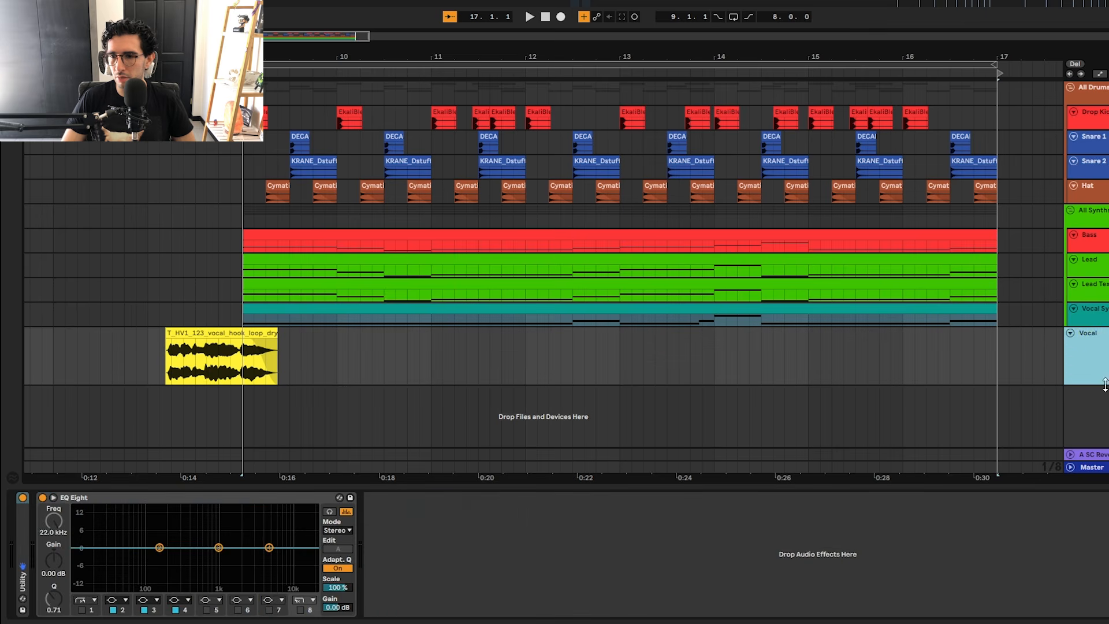
{"action": "left_click", "coordinate": [135, 340]}
{"action": "key", "text": "space"}
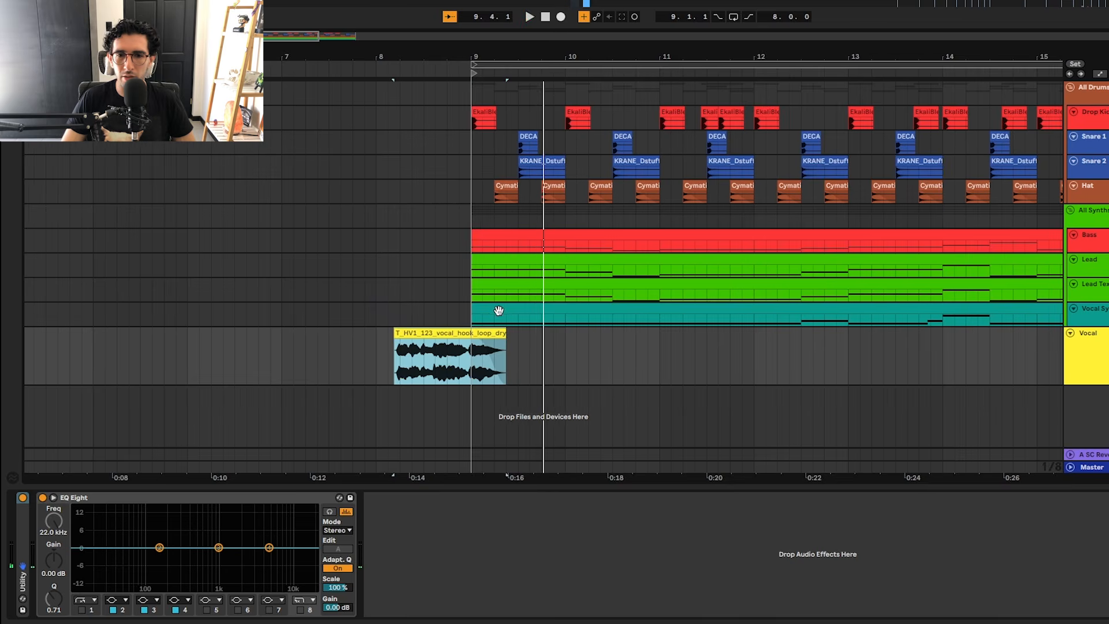
{"action": "double_click", "coordinate": [499, 311]}
{"action": "key", "text": "space"}
{"action": "key", "text": "shift+Tab"}
{"action": "left_click", "coordinate": [1079, 320]}
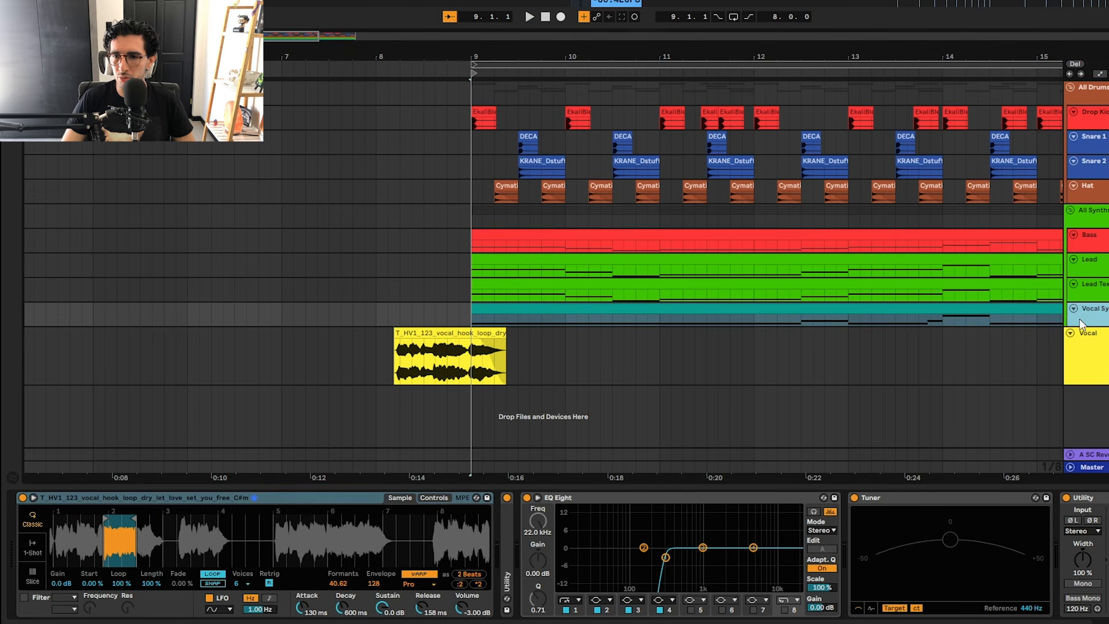
{"action": "left_click", "coordinate": [133, 494]}
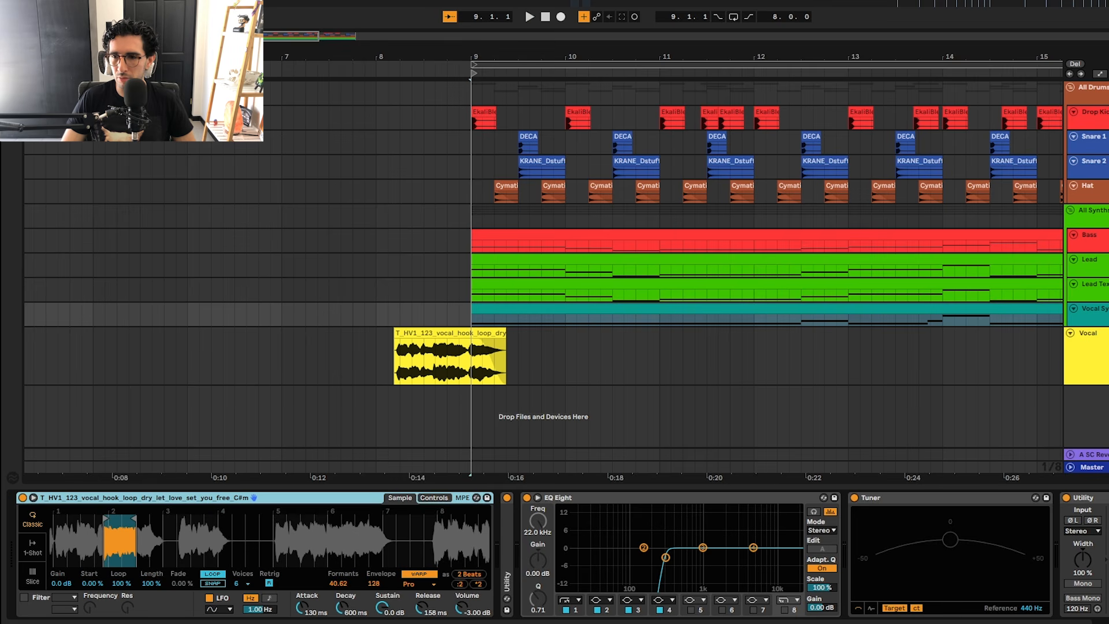
Step: Play the Vocal Synth track from bar 9 and enlarge its height to show the MIDI notes
{"action": "left_click", "coordinate": [1095, 309]}
{"action": "key", "text": "space"}
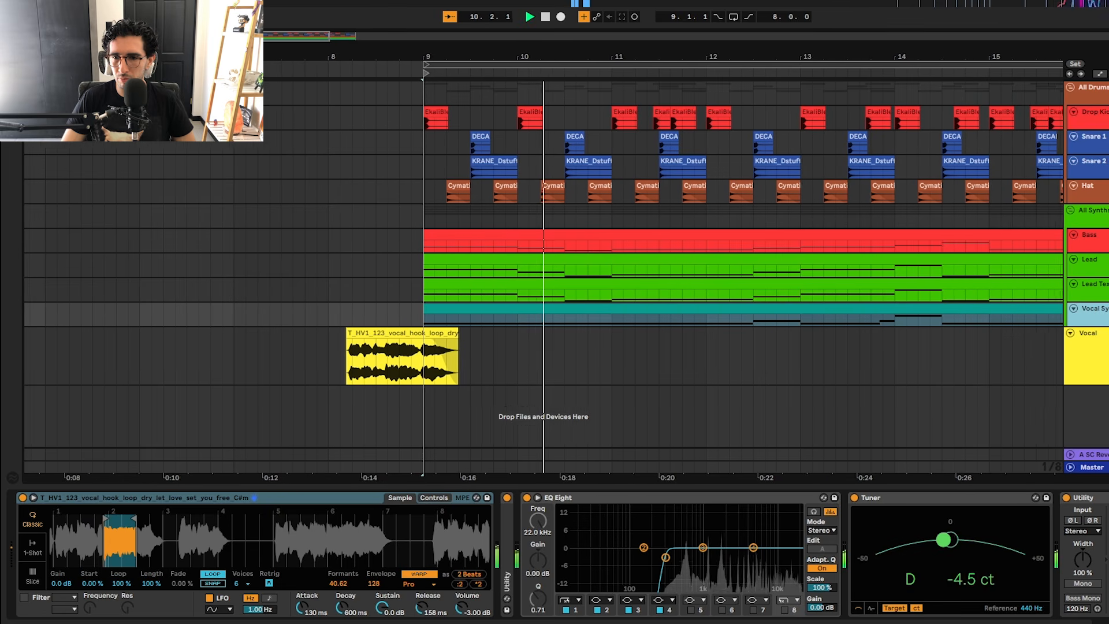
{"action": "left_click_drag", "start_coordinate": [1097, 327], "coordinate": [1096, 349]}
{"action": "key", "text": "space"}
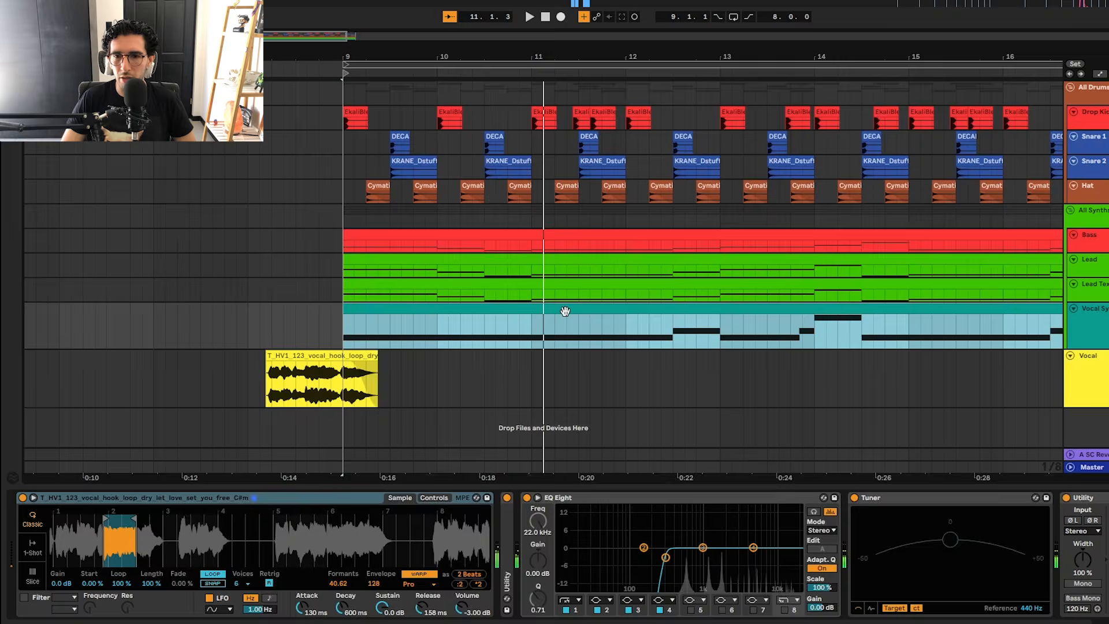
Step: Open the Vocal Synth's MIDI clip, examine and select its notes, and return to the device chain
{"action": "double_click", "coordinate": [495, 310]}
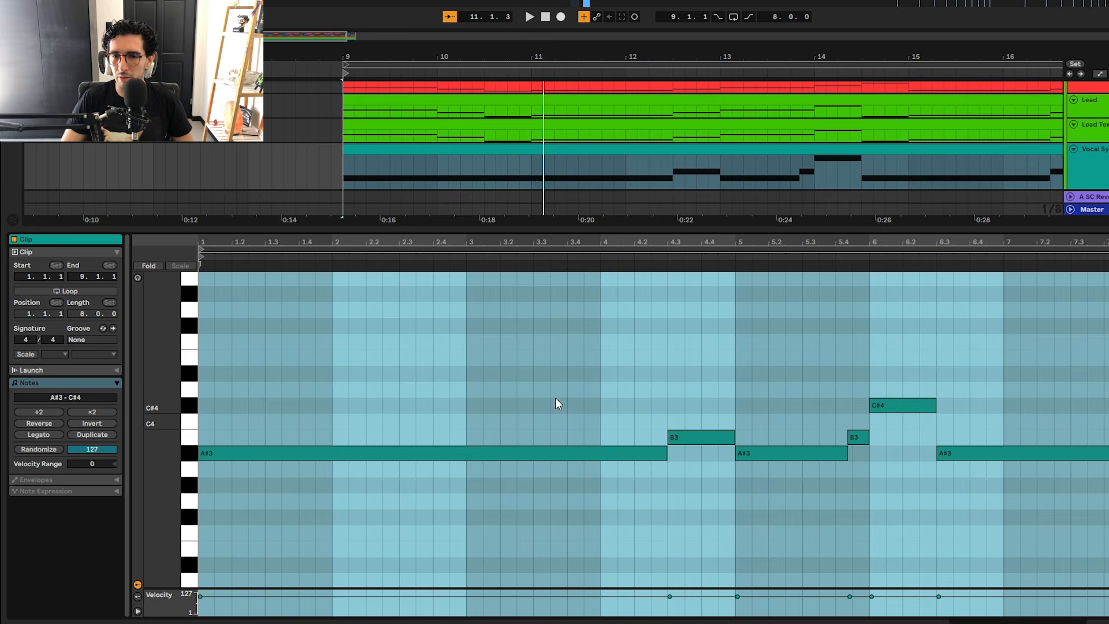
{"action": "key", "text": "shift+Tab"}
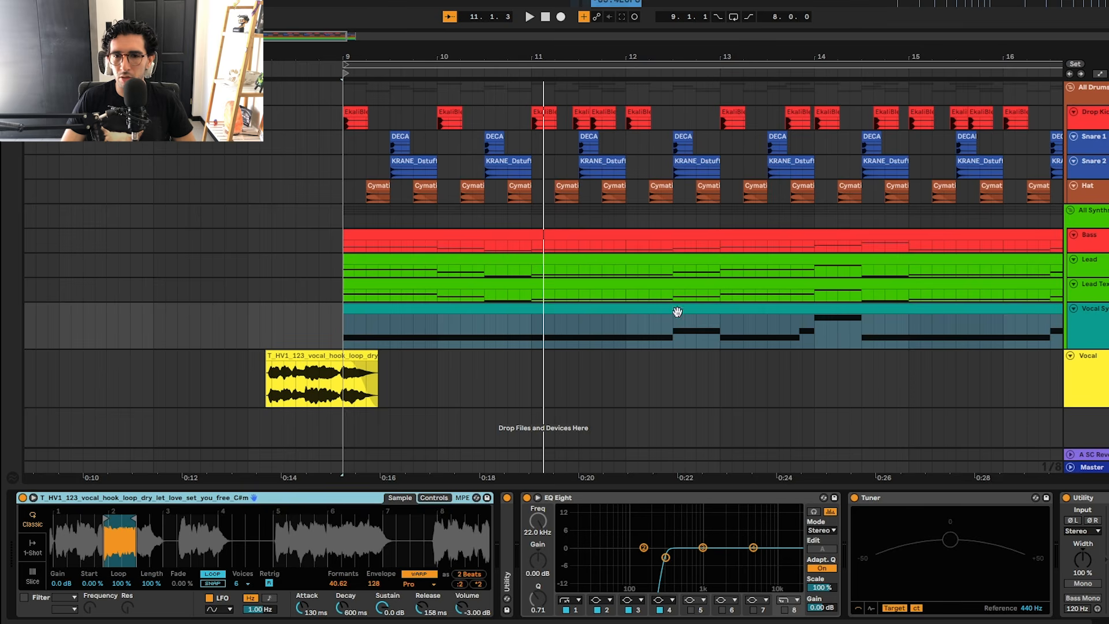
{"action": "double_click", "coordinate": [677, 312]}
{"action": "left_click_drag", "start_coordinate": [1108, 356], "coordinate": [317, 578]}
{"action": "left_click_drag", "start_coordinate": [352, 368], "coordinate": [1082, 453]}
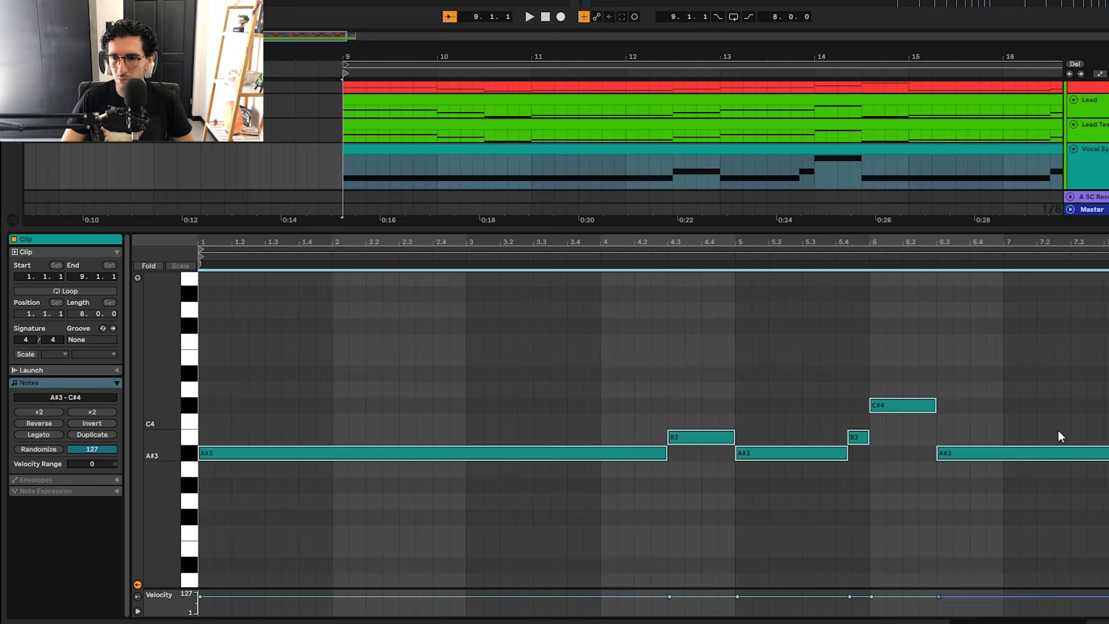
{"action": "key", "text": "shift+Tab"}
Step: Select the Vocal Synth's Tuner and play the track from bar 9 to check its pitch
{"action": "left_click", "coordinate": [900, 497]}
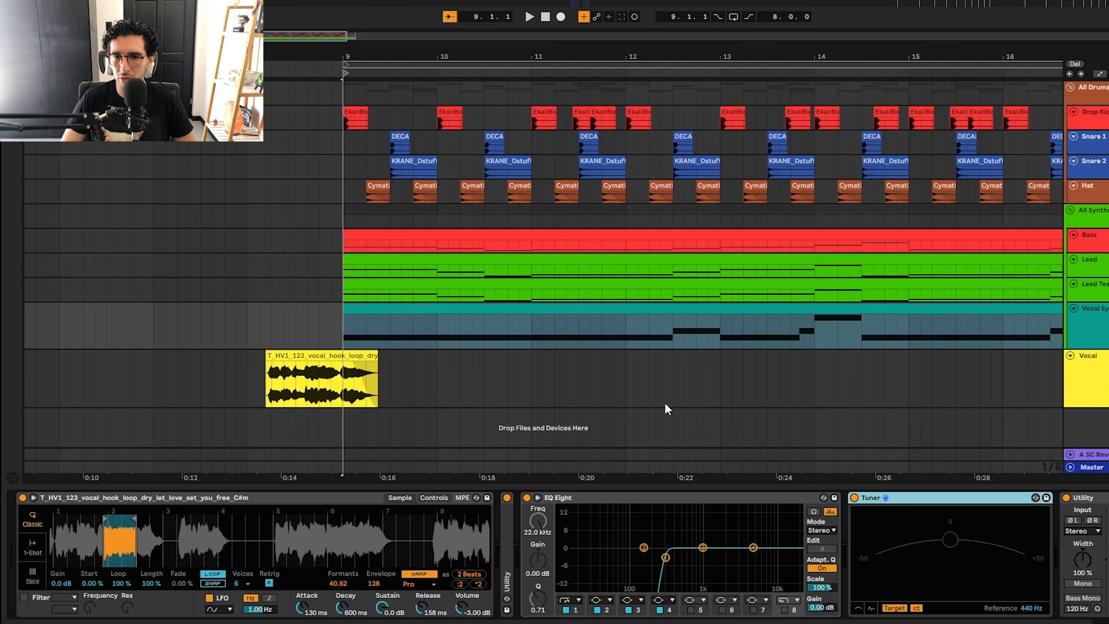
{"action": "left_click", "coordinate": [659, 310]}
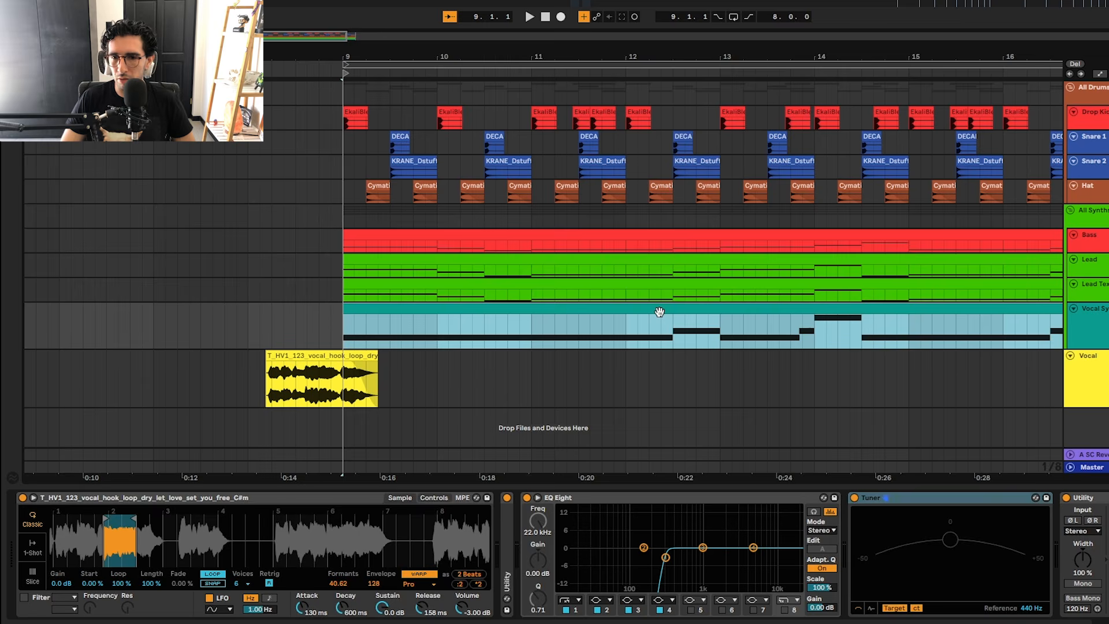
{"action": "key", "text": "space"}
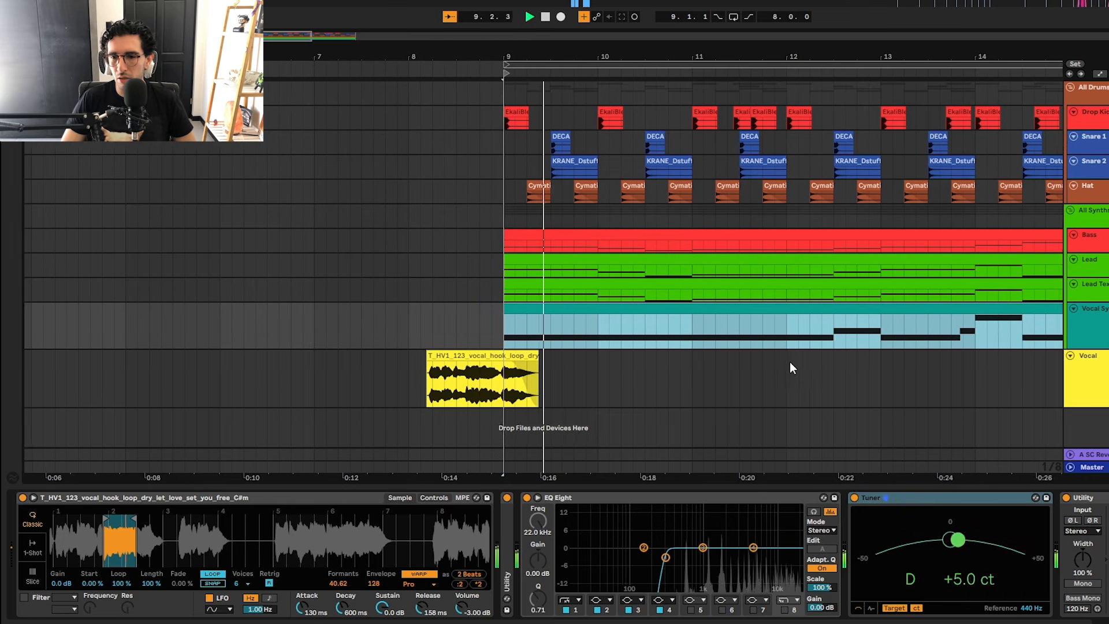
{"action": "key", "text": "space"}
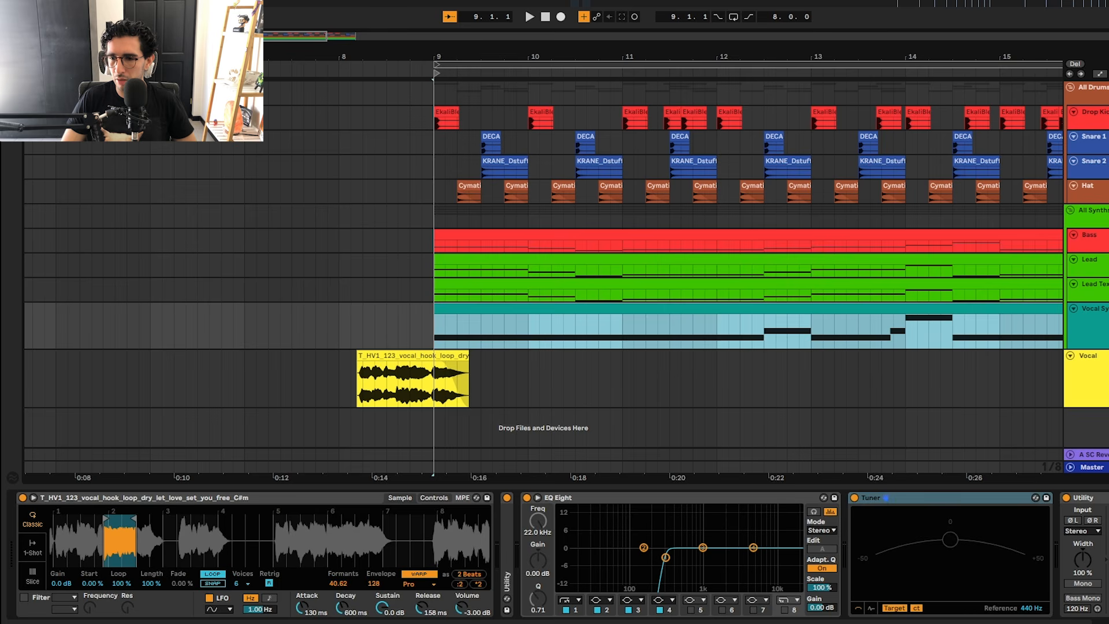
Step: Show the Vocal Synth's Tuner, Utility and Phaser-Flanger devices, and check its clip across bars 9 to 17
{"action": "left_click", "coordinate": [871, 497]}
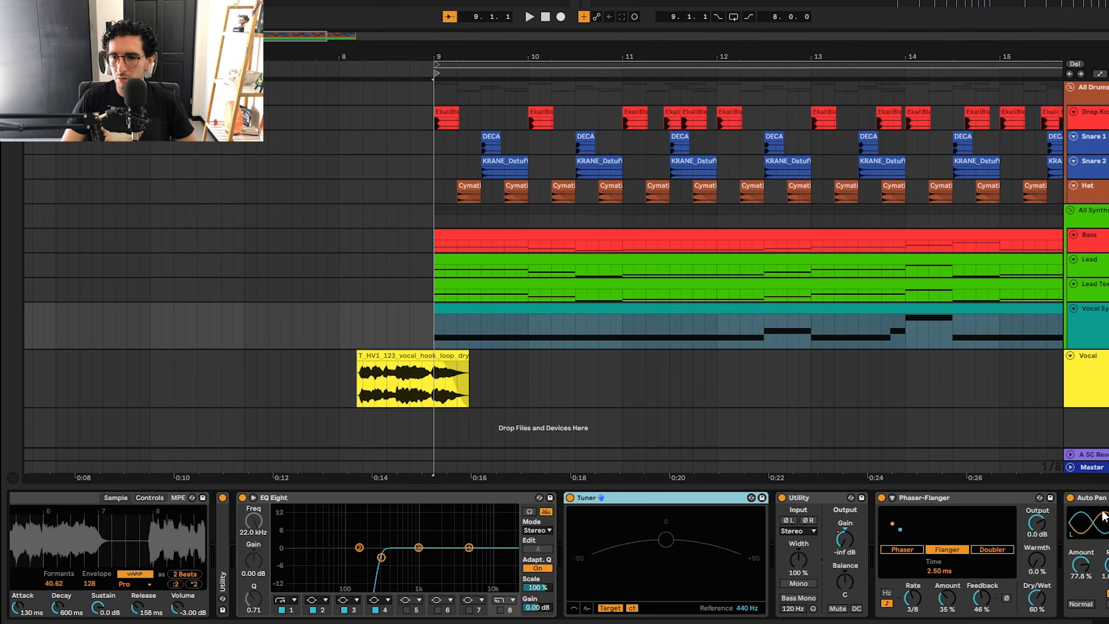
{"action": "left_click", "coordinate": [594, 304]}
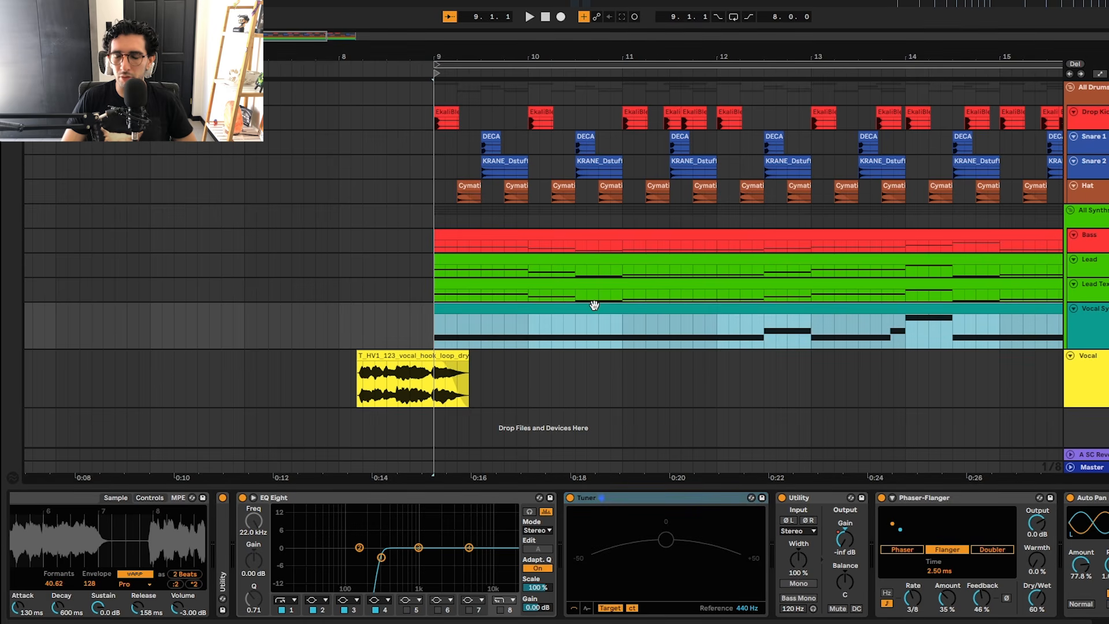
{"action": "key", "text": "minus"}
{"action": "key", "text": "minus"}
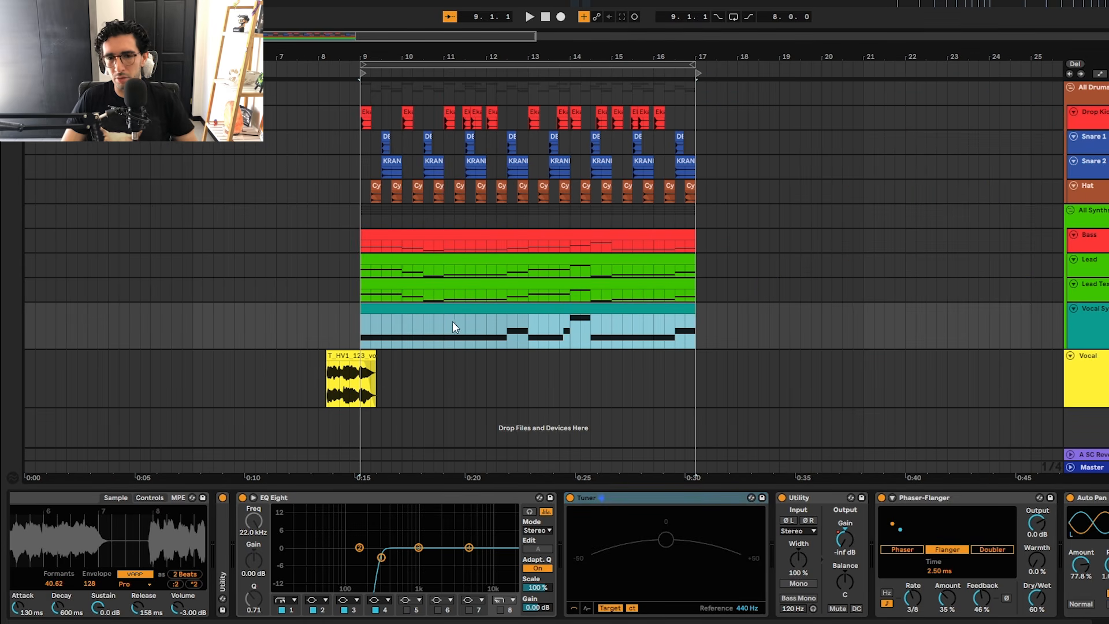
{"action": "key", "text": "plus"}
{"action": "key", "text": "plus"}
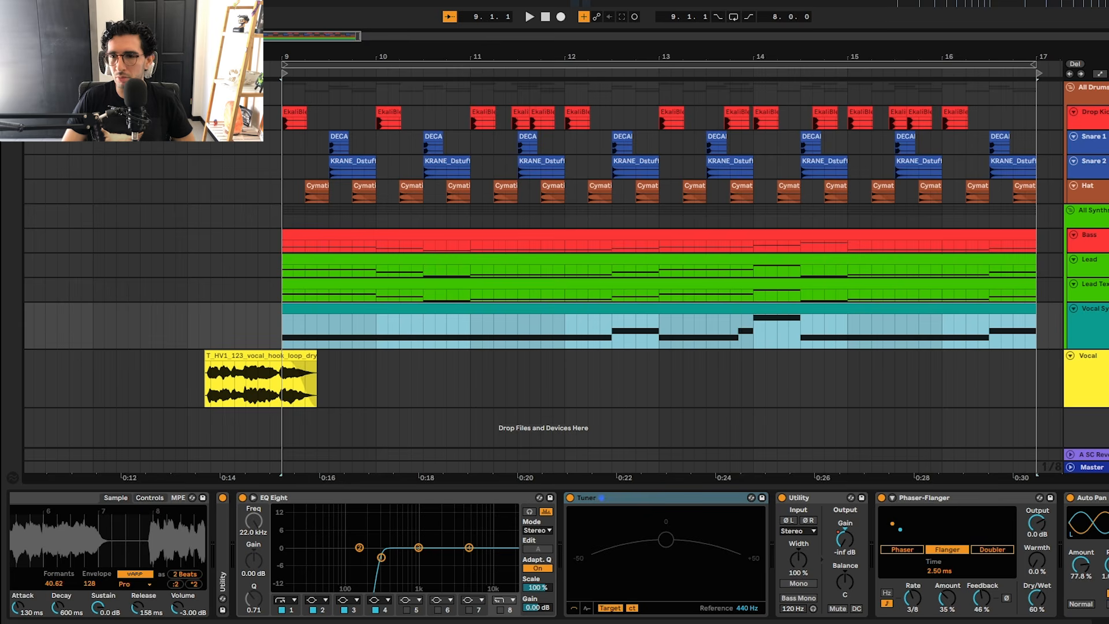
Step: Check the All Synths group's sidechain and Auto Pan devices, and play the Vocal Synth from beat 12.3
{"action": "left_click", "coordinate": [1094, 211]}
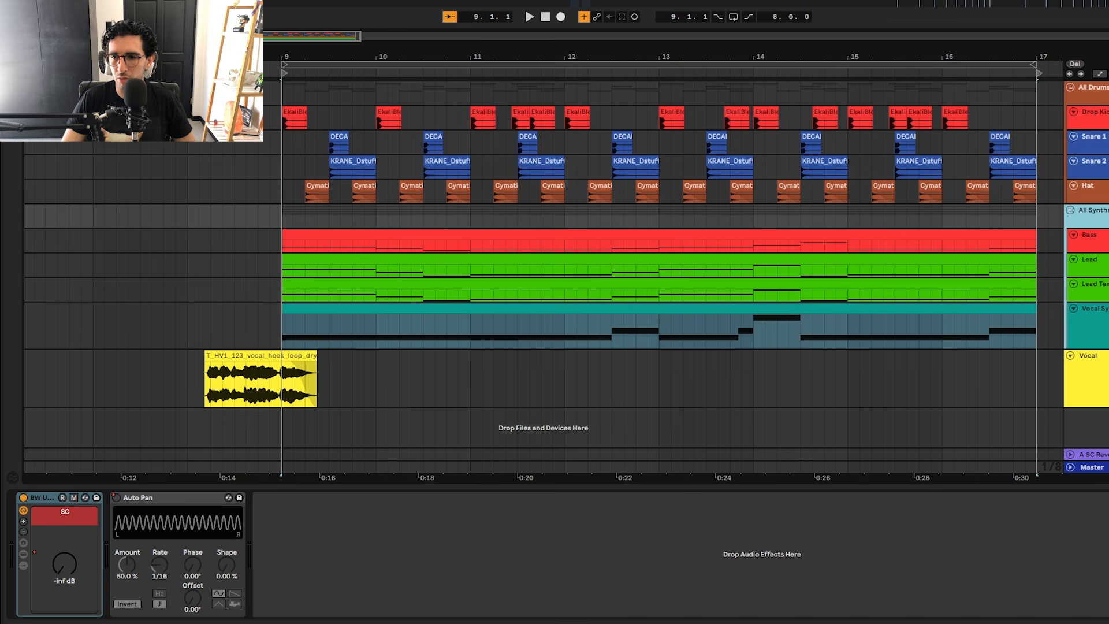
{"action": "left_click", "coordinate": [1094, 309]}
{"action": "left_click", "coordinate": [520, 329]}
{"action": "left_click", "coordinate": [608, 334]}
{"action": "key", "text": "space"}
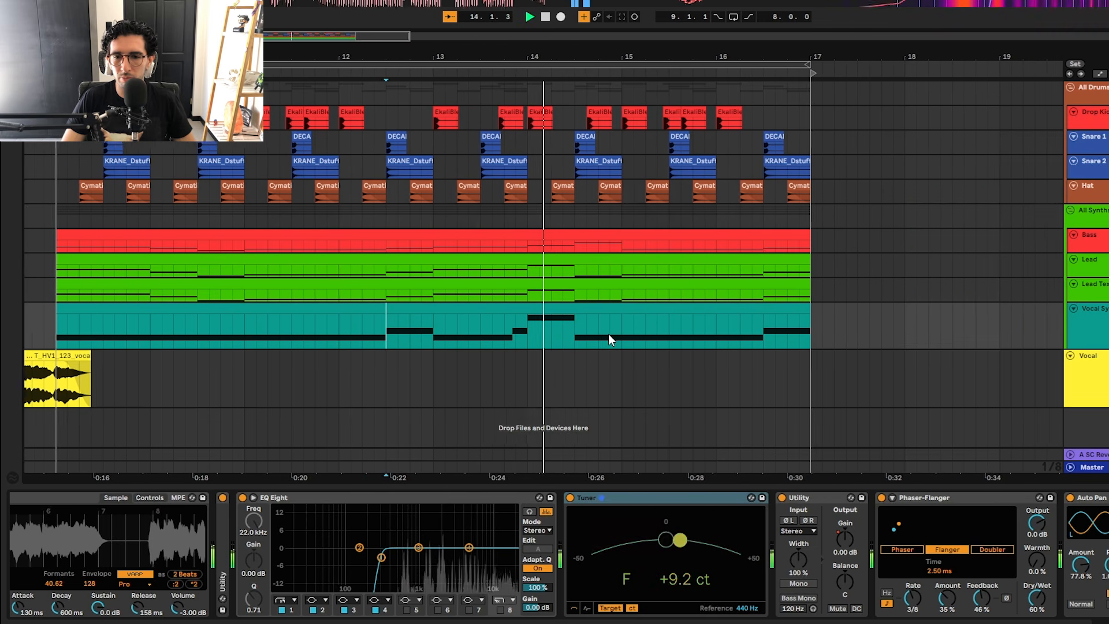
Step: Select the All Drums group and play the drum pattern from bar 9
{"action": "key", "text": "minus"}
{"action": "key", "text": "plus"}
{"action": "key", "text": "minus"}
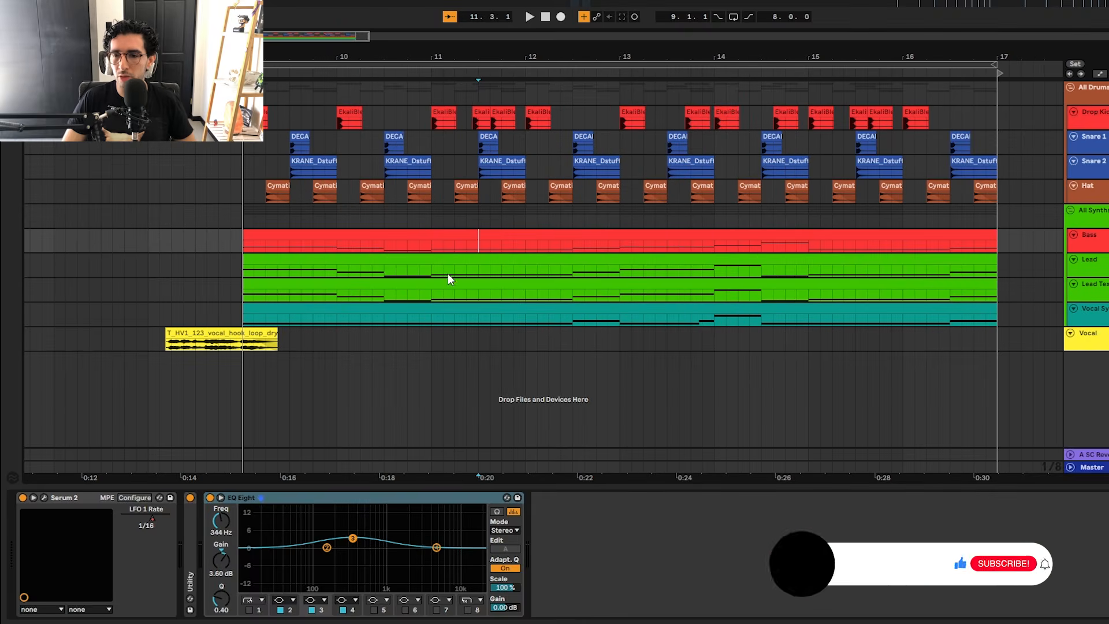
{"action": "left_click", "coordinate": [1083, 100]}
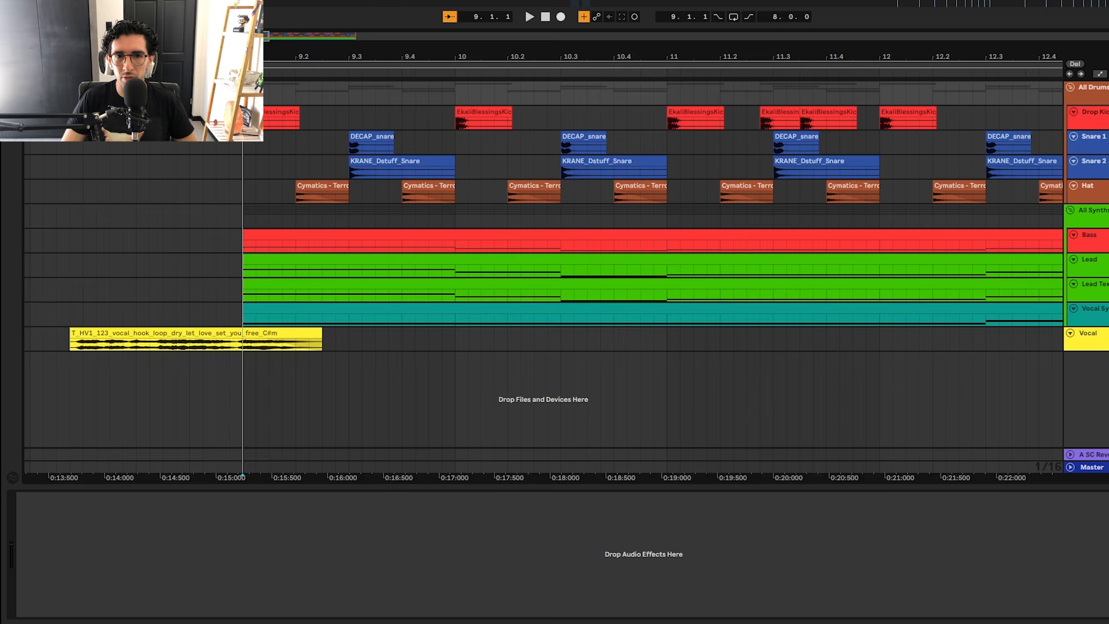
{"action": "key", "text": "space"}
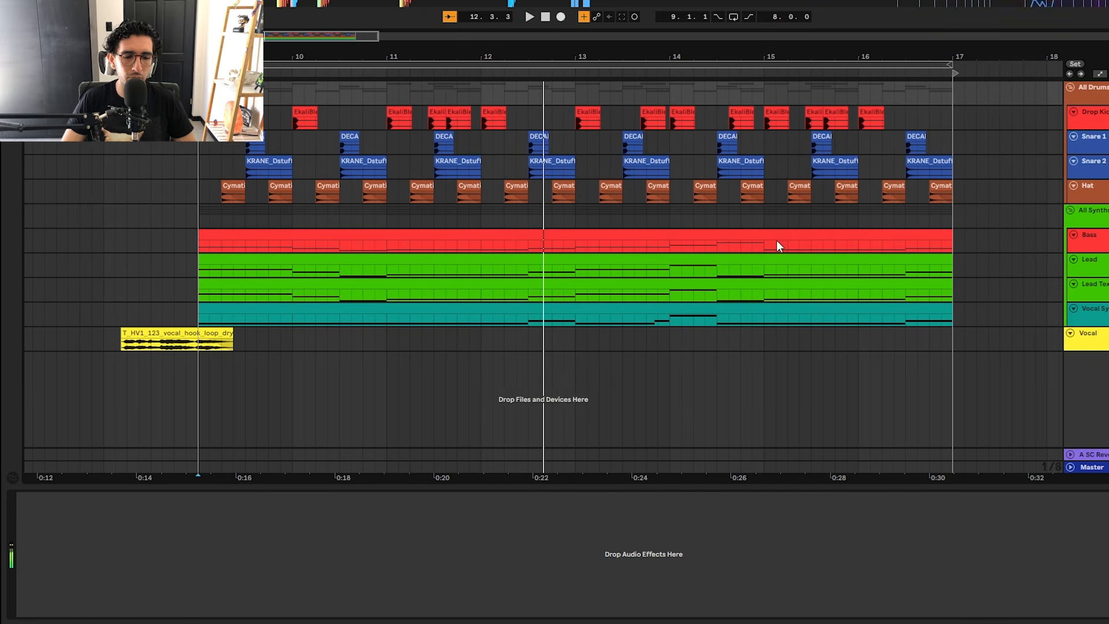
Step: Select the Drop Kick track and enlarge its height to show the kick clips' waveforms
{"action": "left_click", "coordinate": [1104, 117]}
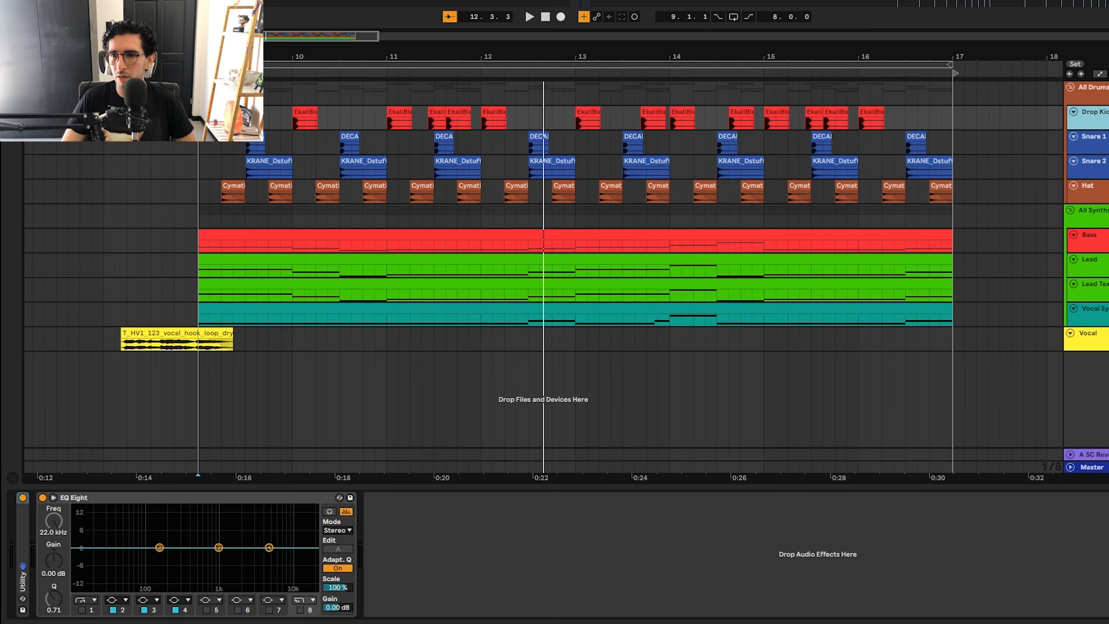
{"action": "left_click_drag", "start_coordinate": [1099, 130], "coordinate": [1095, 153]}
{"action": "scroll", "coordinate": [377, 125], "scroll_direction": "up", "scroll_amount": 5}
{"action": "scroll", "coordinate": [412, 197], "scroll_direction": "right", "scroll_amount": 3}
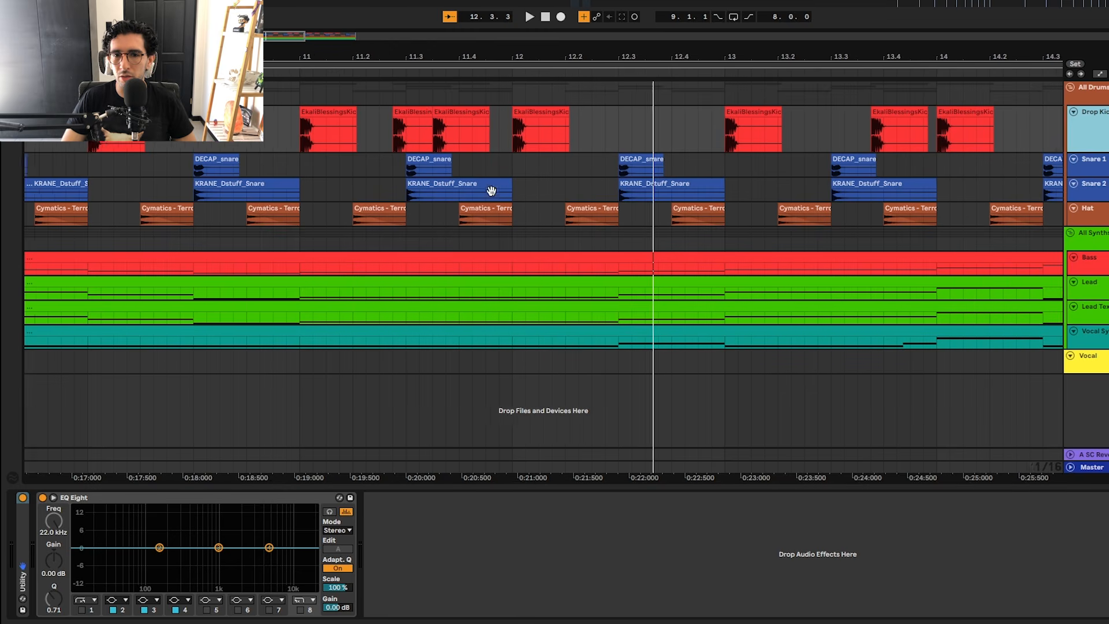
{"action": "scroll", "coordinate": [491, 190], "scroll_direction": "left", "scroll_amount": 5}
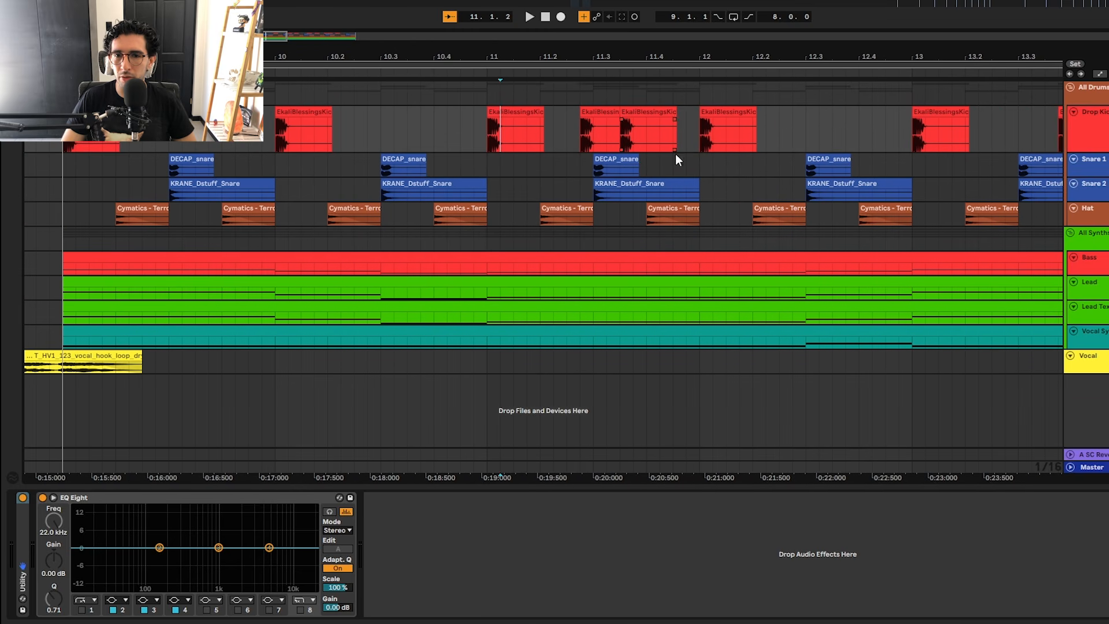
Step: Point out the Drop Kick rhythm between bars 11 and 12, and play that section of the kick pattern
{"action": "scroll", "coordinate": [549, 234], "scroll_direction": "right", "scroll_amount": 3}
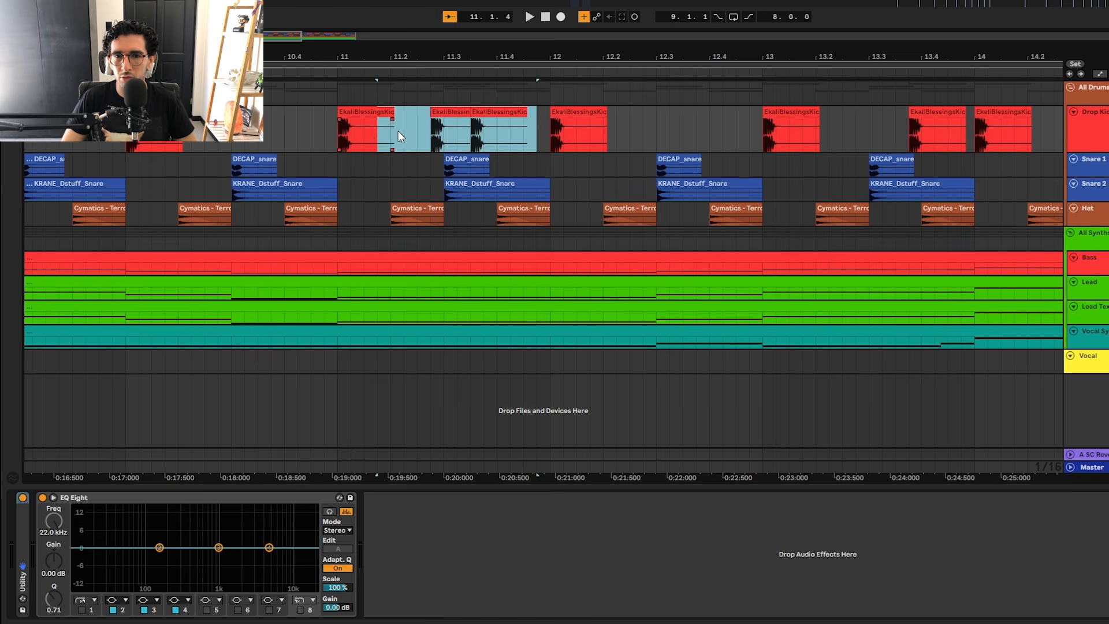
{"action": "left_click", "coordinate": [434, 136]}
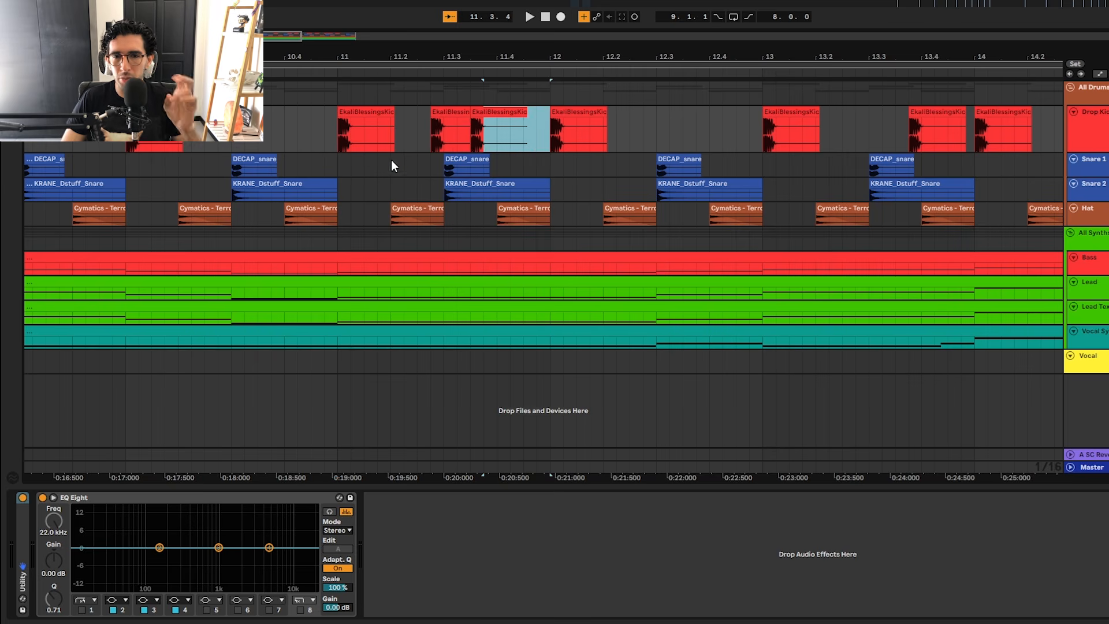
{"action": "left_click", "coordinate": [340, 120]}
{"action": "key", "text": "space"}
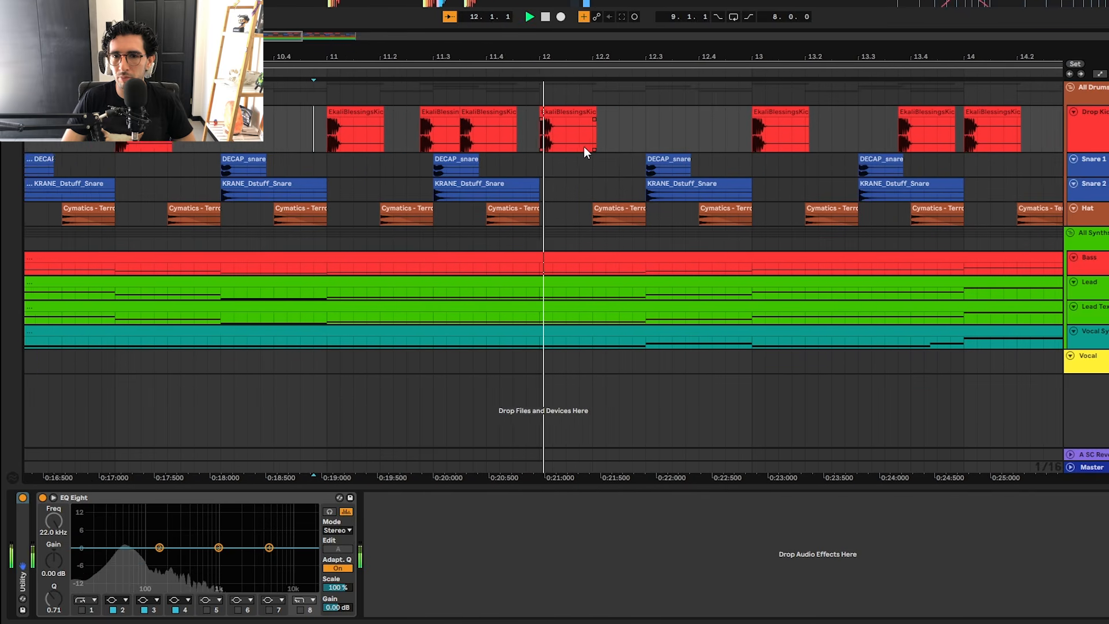
{"action": "key", "text": "space"}
Step: Select the DECAP_snare_lit clip at beat 9.3 on the Snare 1 track and play it
{"action": "left_click", "coordinate": [376, 189]}
{"action": "left_click_drag", "start_coordinate": [320, 197], "coordinate": [1037, 250]}
{"action": "scroll", "coordinate": [727, 243], "scroll_direction": "up", "scroll_amount": 3}
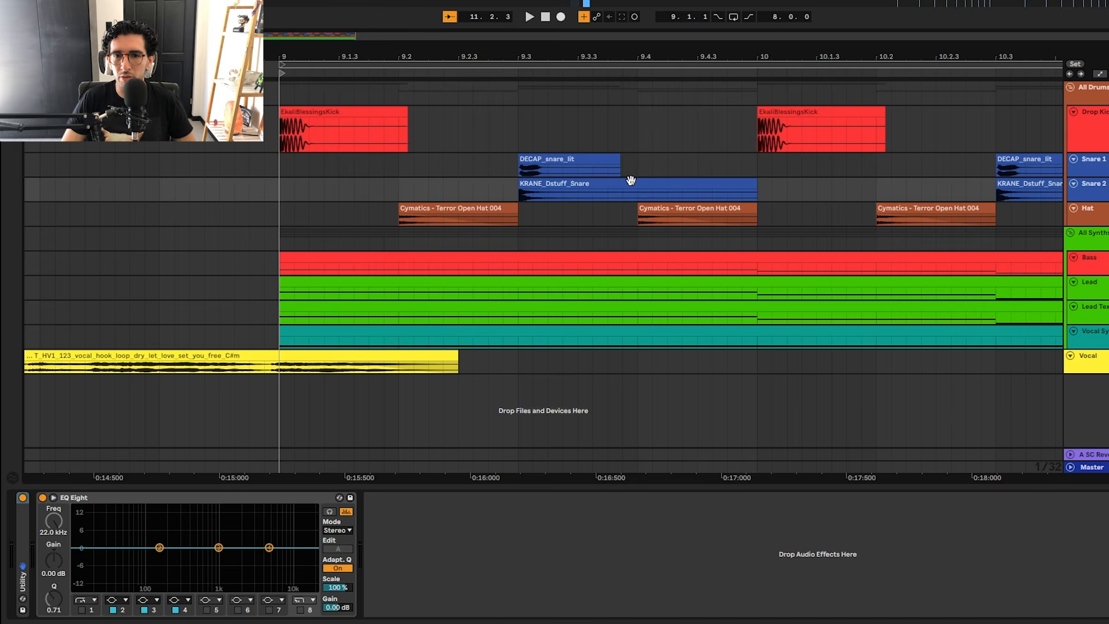
{"action": "left_click", "coordinate": [587, 153]}
{"action": "scroll", "coordinate": [587, 153], "scroll_direction": "right", "scroll_amount": 3}
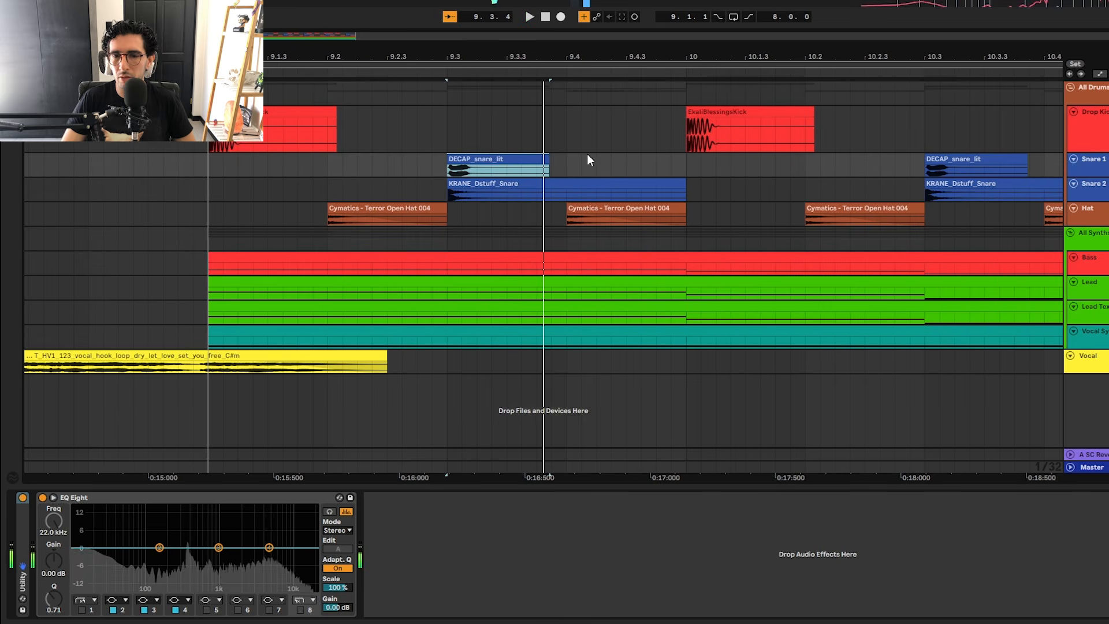
Step: Play the KRANE_Dstuff_Snare clip at beat 9.3 on Snare 2, and select both snare tracks to play them together
{"action": "left_click", "coordinate": [561, 179]}
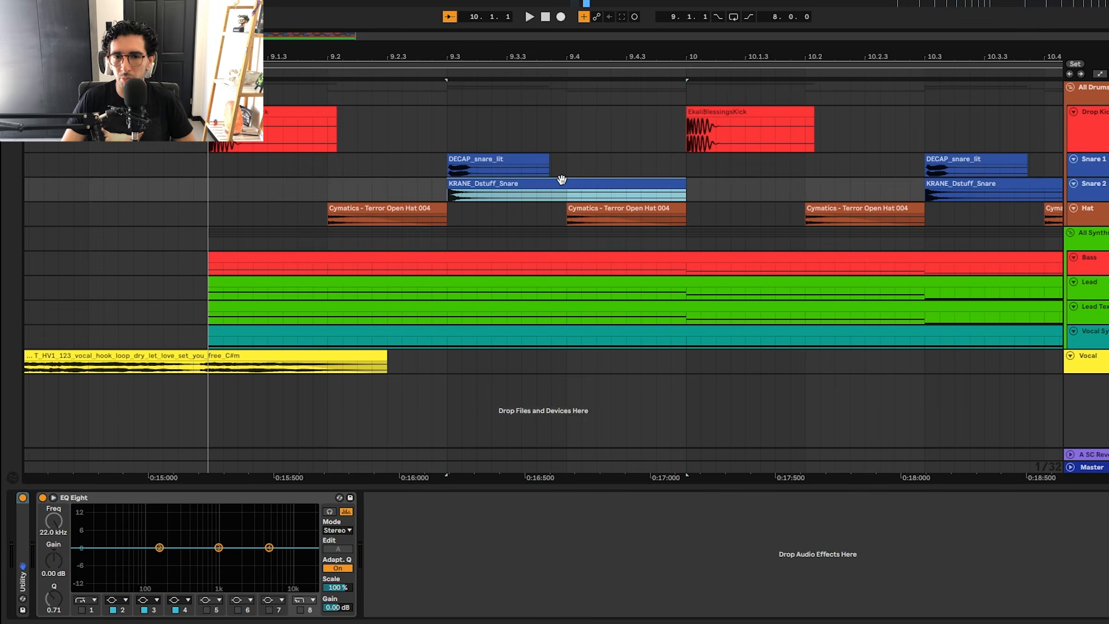
{"action": "left_click", "coordinate": [475, 185]}
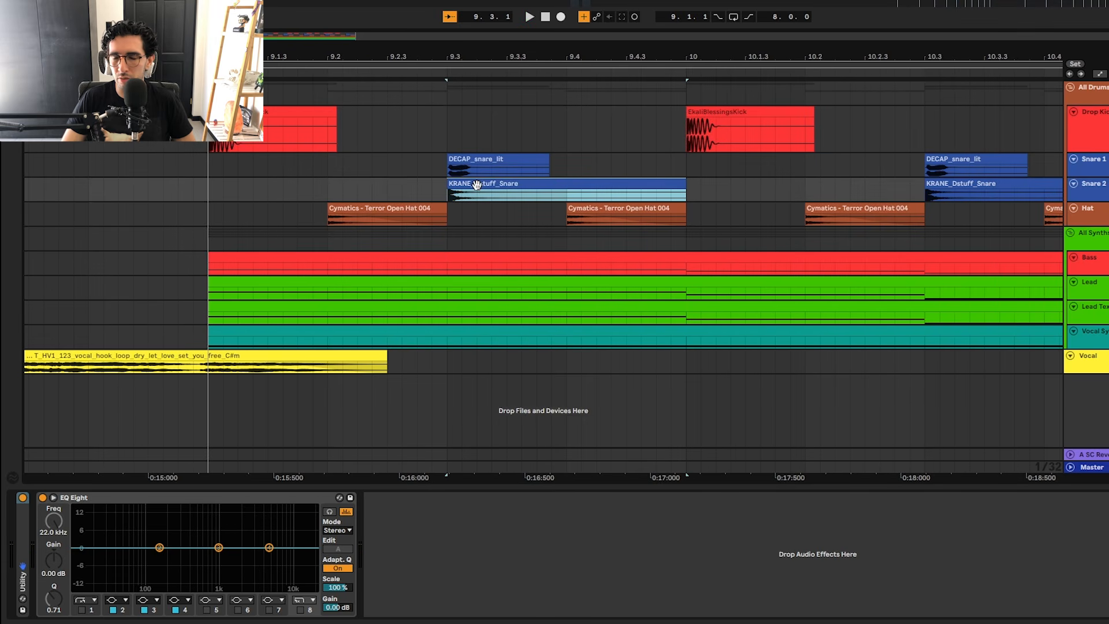
{"action": "key", "text": "space"}
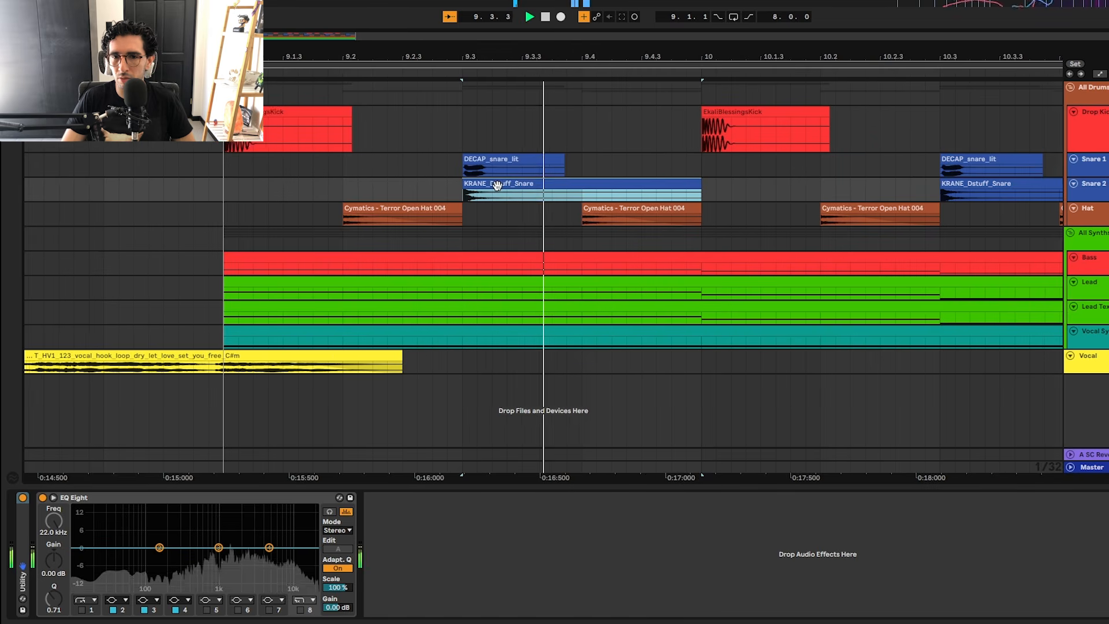
{"action": "left_click", "coordinate": [1093, 159], "text": "shift"}
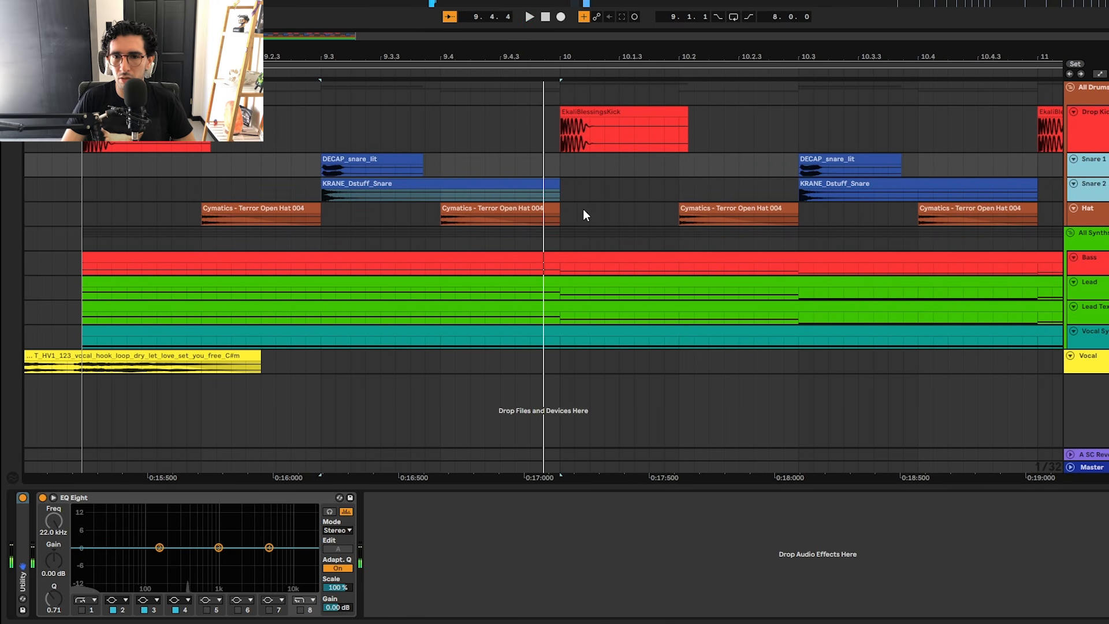
Step: Select the Cymatics open hat clip at beat 10.2, show the Hat's EQ Eight and play the hat pattern
{"action": "left_click", "coordinate": [673, 197]}
{"action": "left_click", "coordinate": [698, 207]}
{"action": "scroll", "coordinate": [698, 207], "scroll_direction": "down", "scroll_amount": 4}
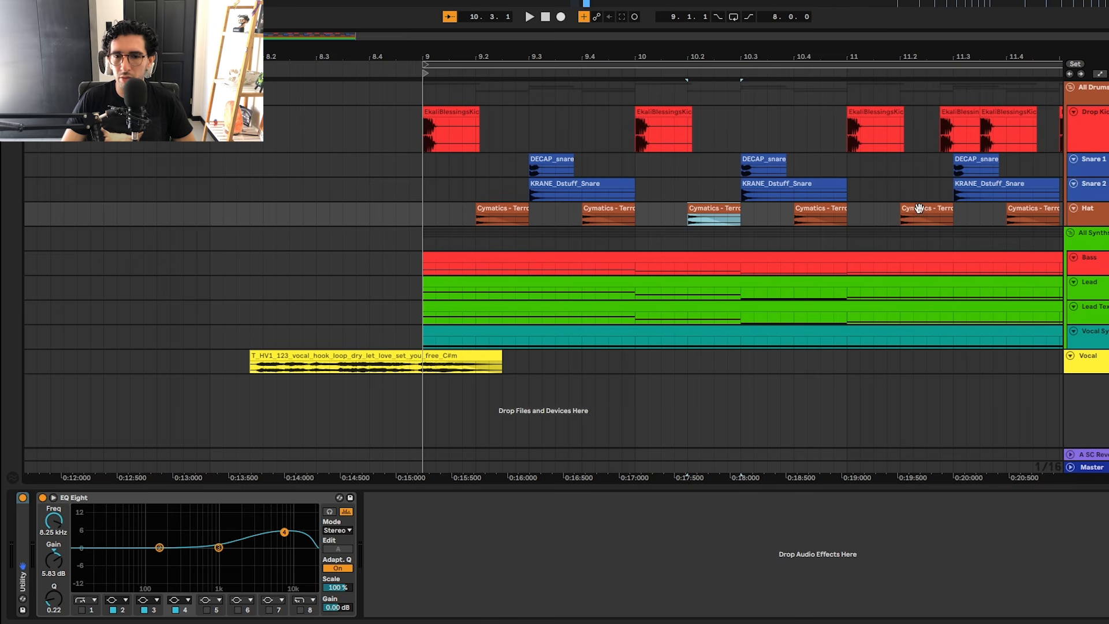
{"action": "key", "text": "space"}
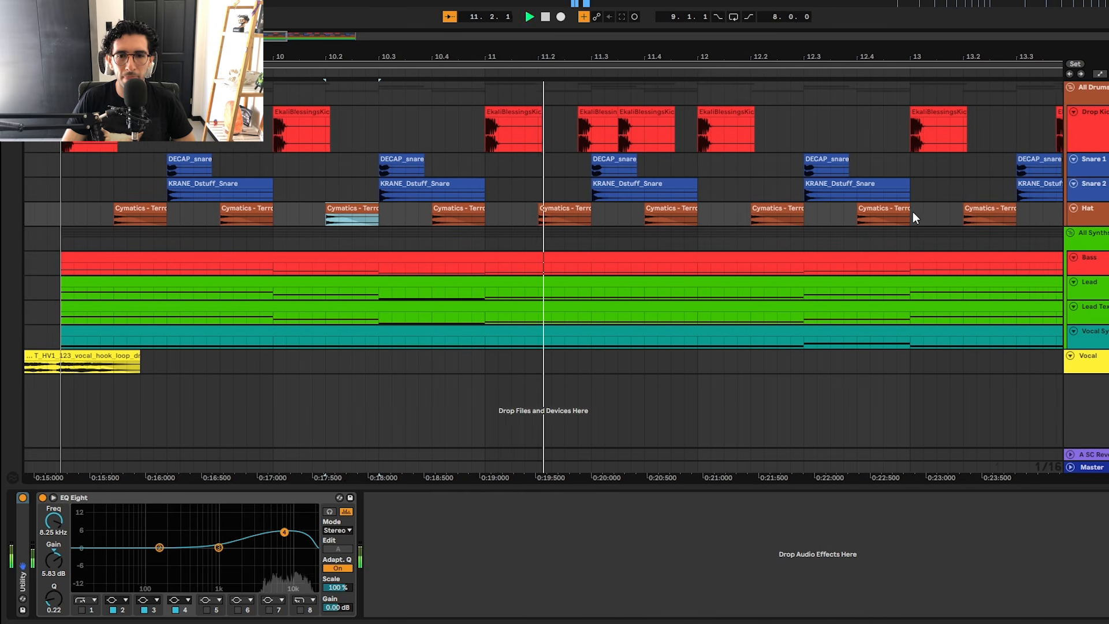